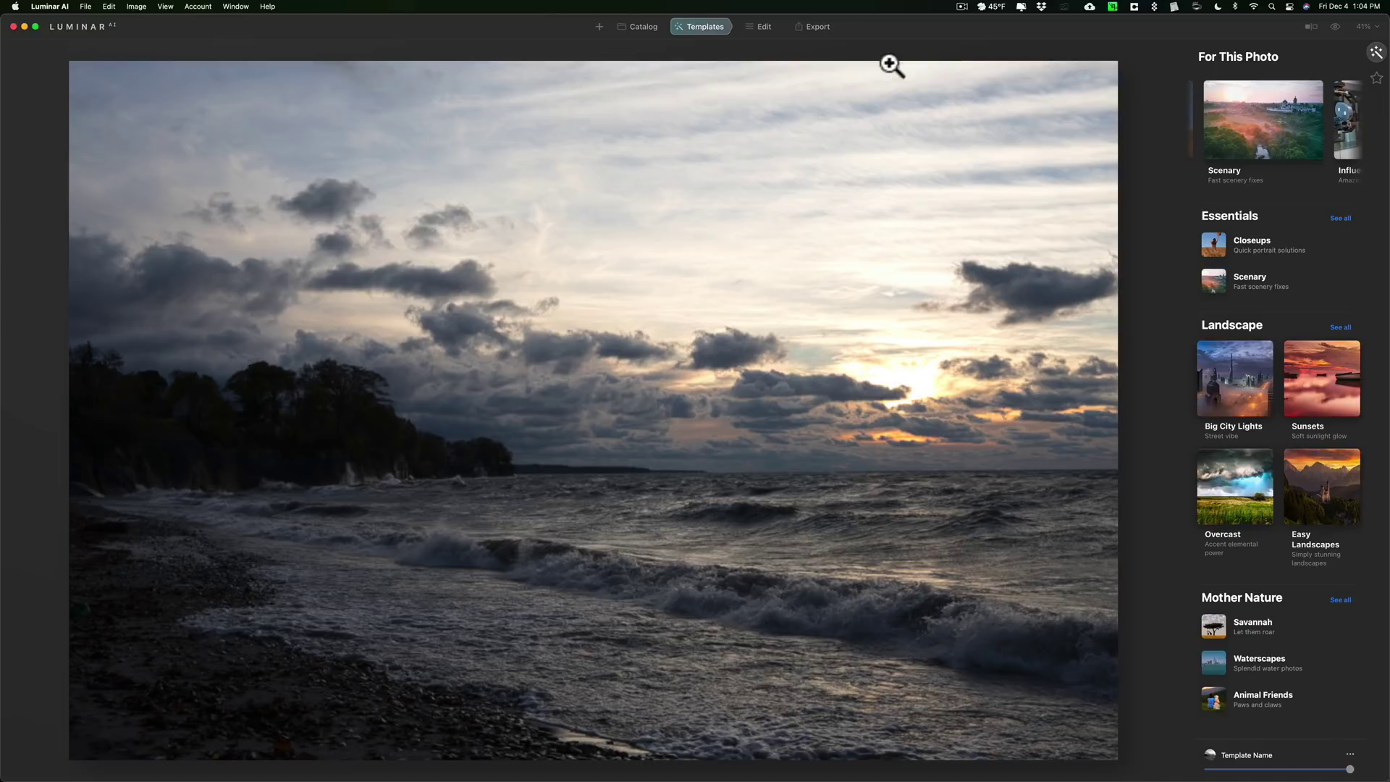
# - Switch to editing, show the Creative tools, and review Glow's Type list without changing it
pyautogui.click(754, 23)
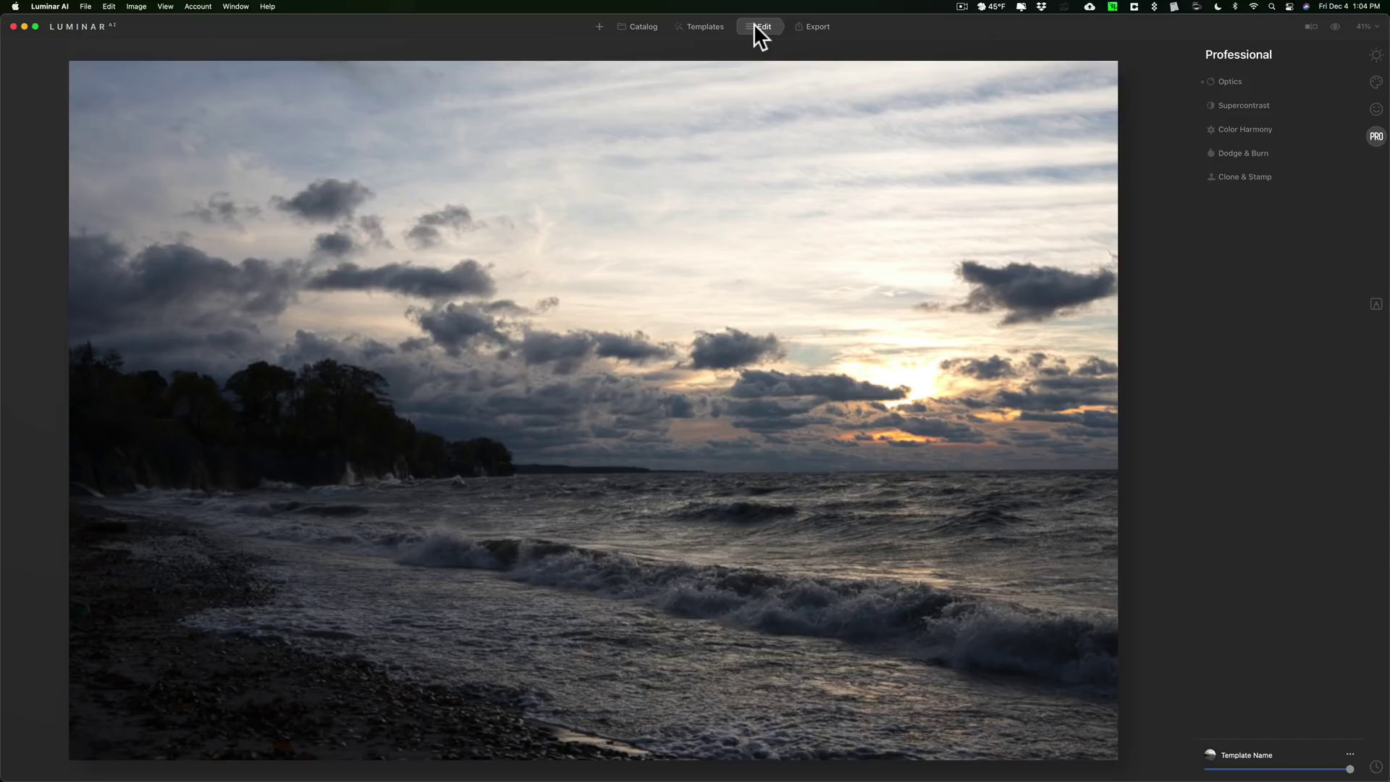
pyautogui.click(1375, 82)
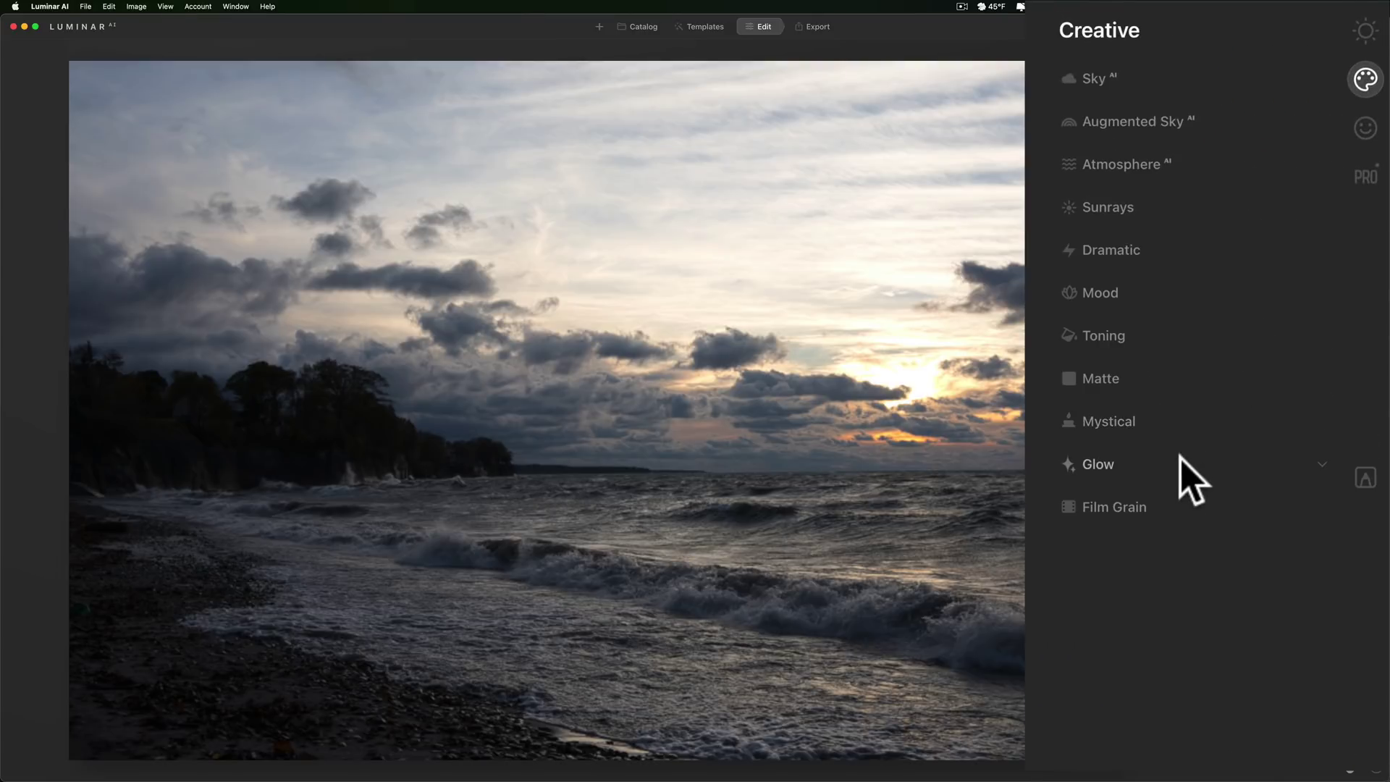
pyautogui.click(1182, 458)
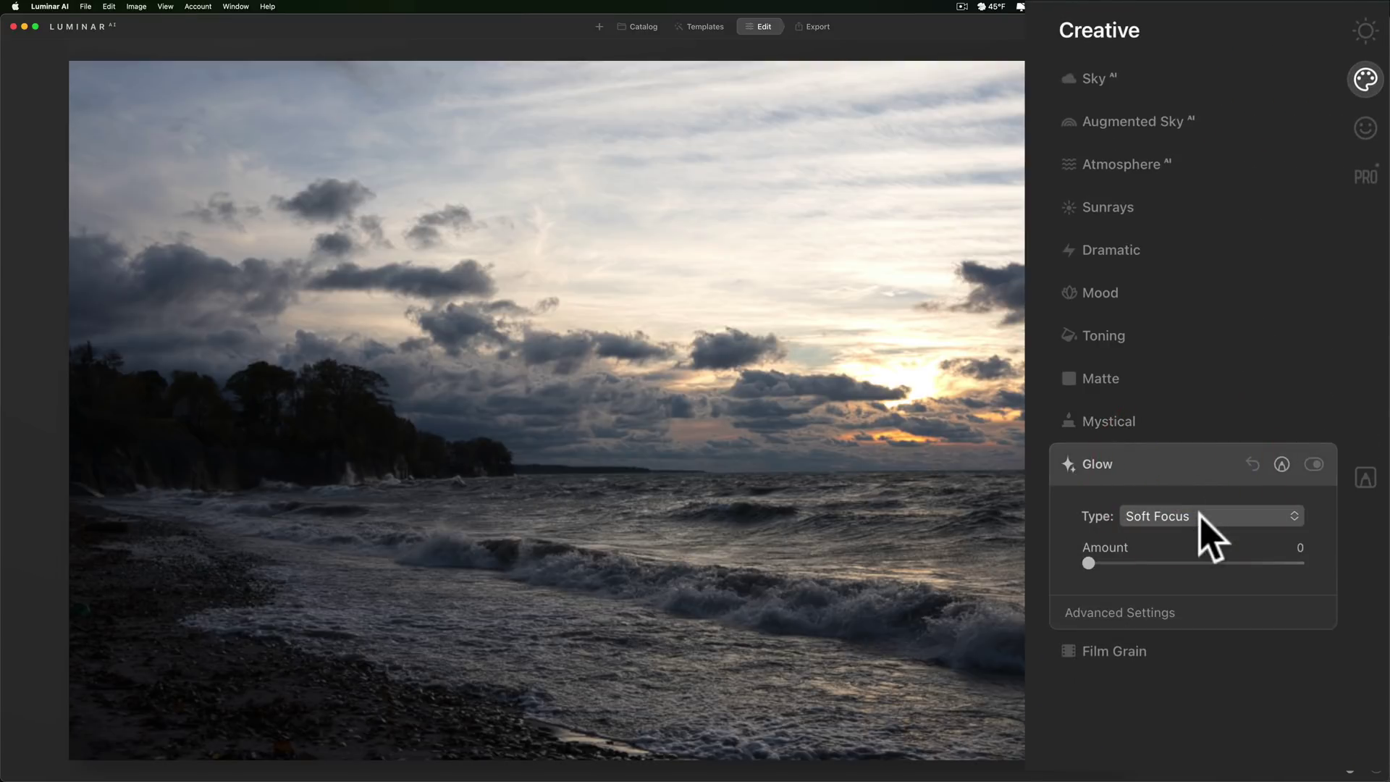
pyautogui.click(1209, 514)
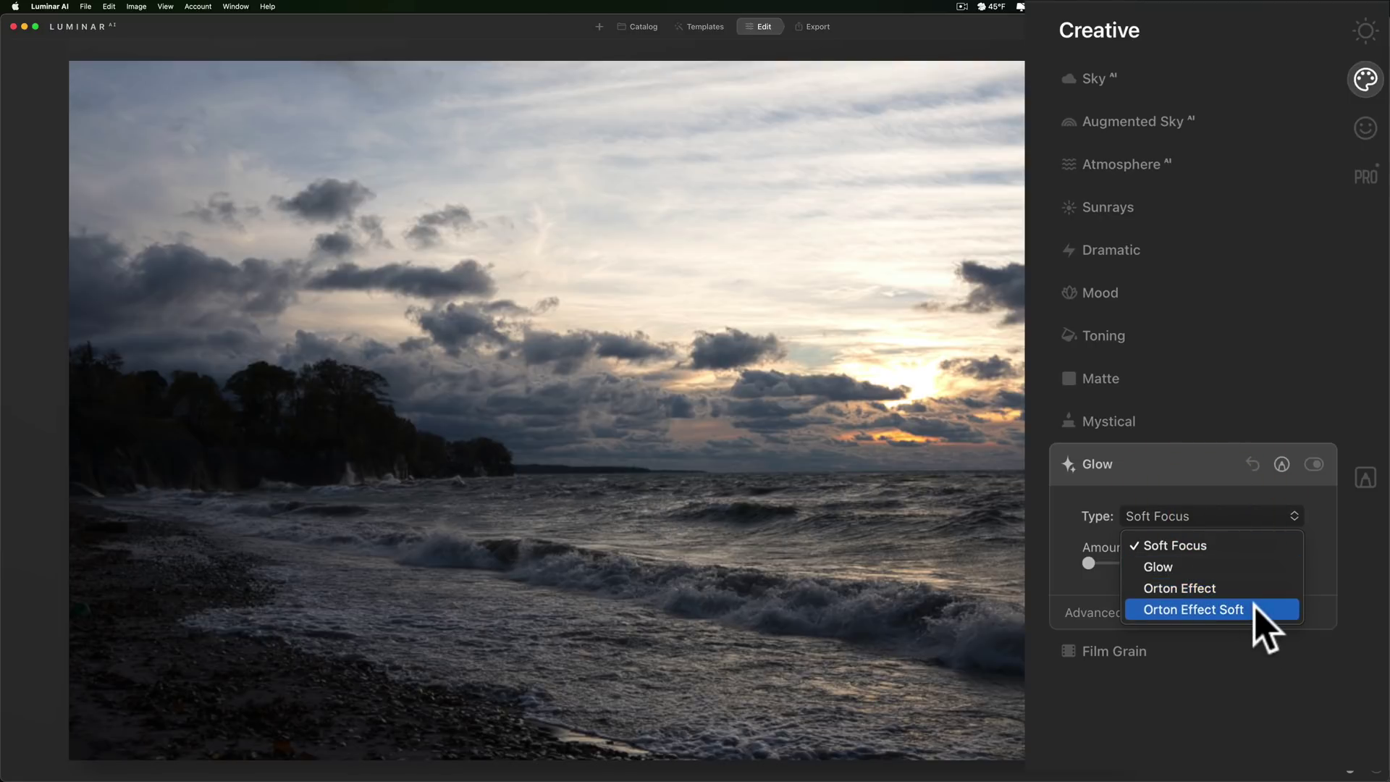
pyautogui.click(1212, 466)
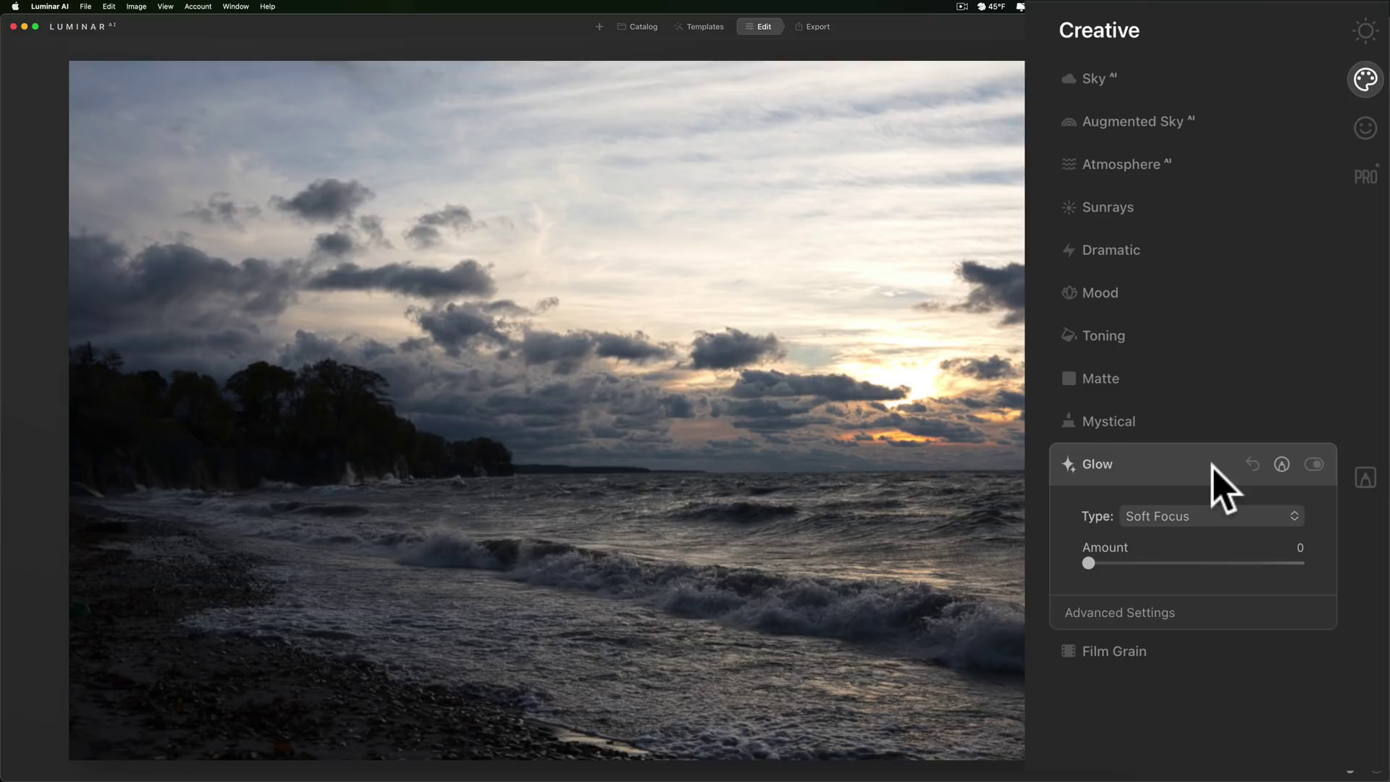
# - Glance at Toning, then open the Mood settings at Amount 30
pyautogui.click(1173, 337)
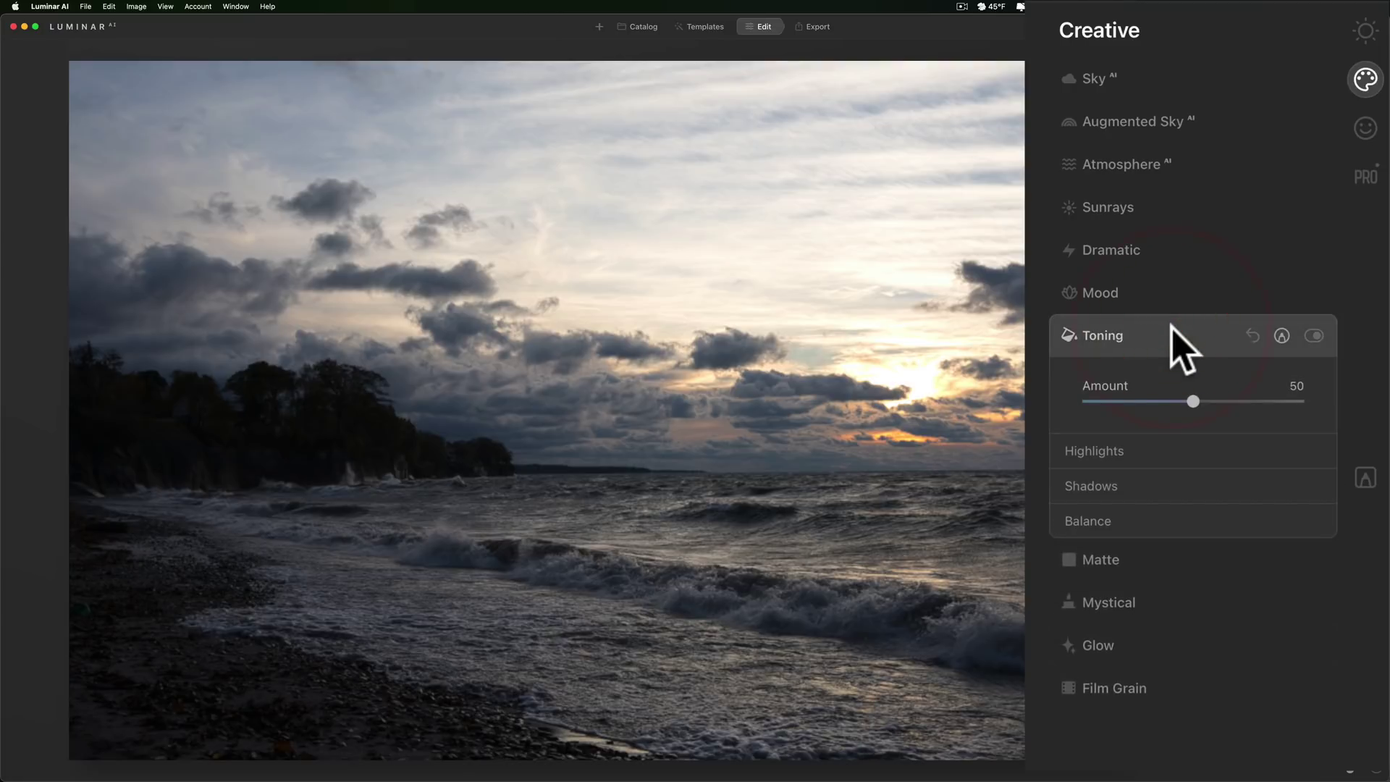
pyautogui.click(1171, 326)
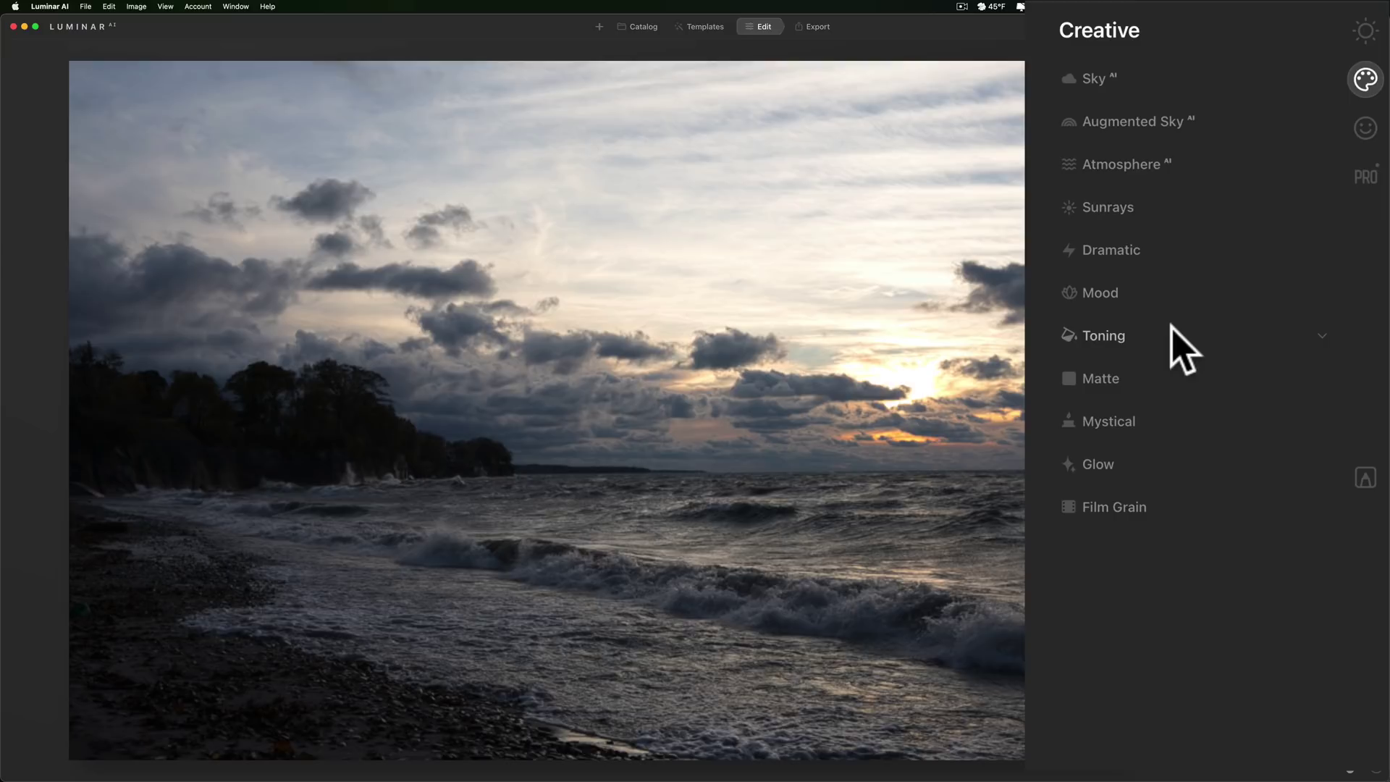
pyautogui.click(1158, 291)
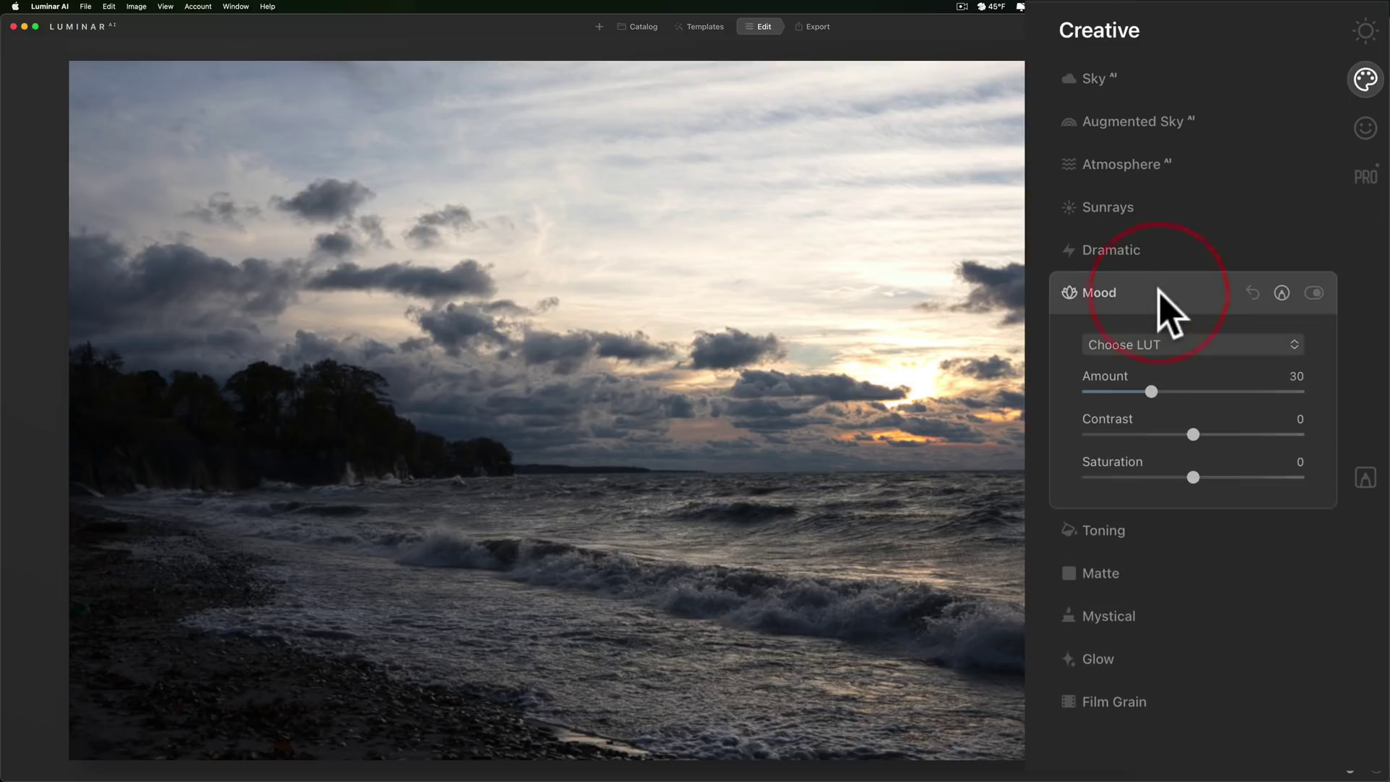
# - Collapse Mood, show the Professional tools, and briefly inspect Supercontrast and Color Harmony
pyautogui.click(1159, 292)
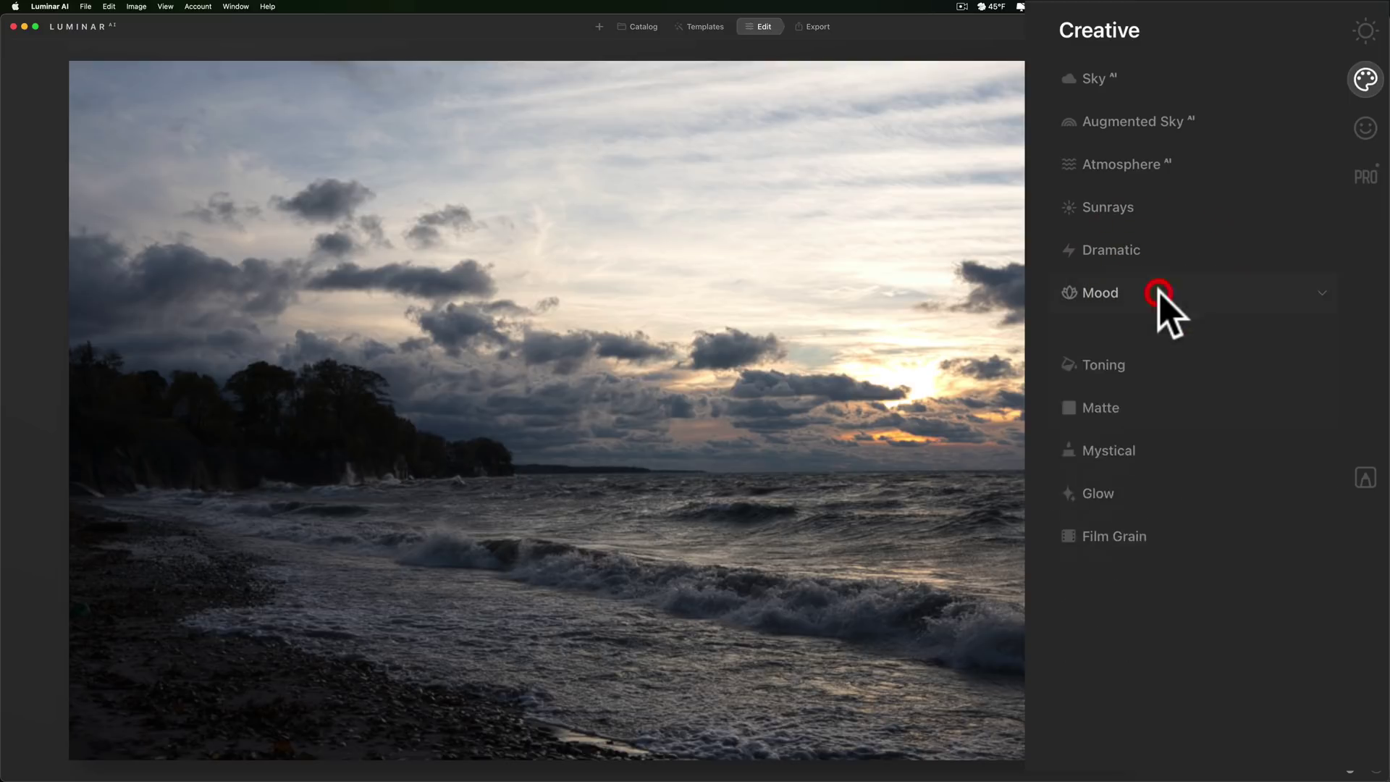
pyautogui.click(1361, 180)
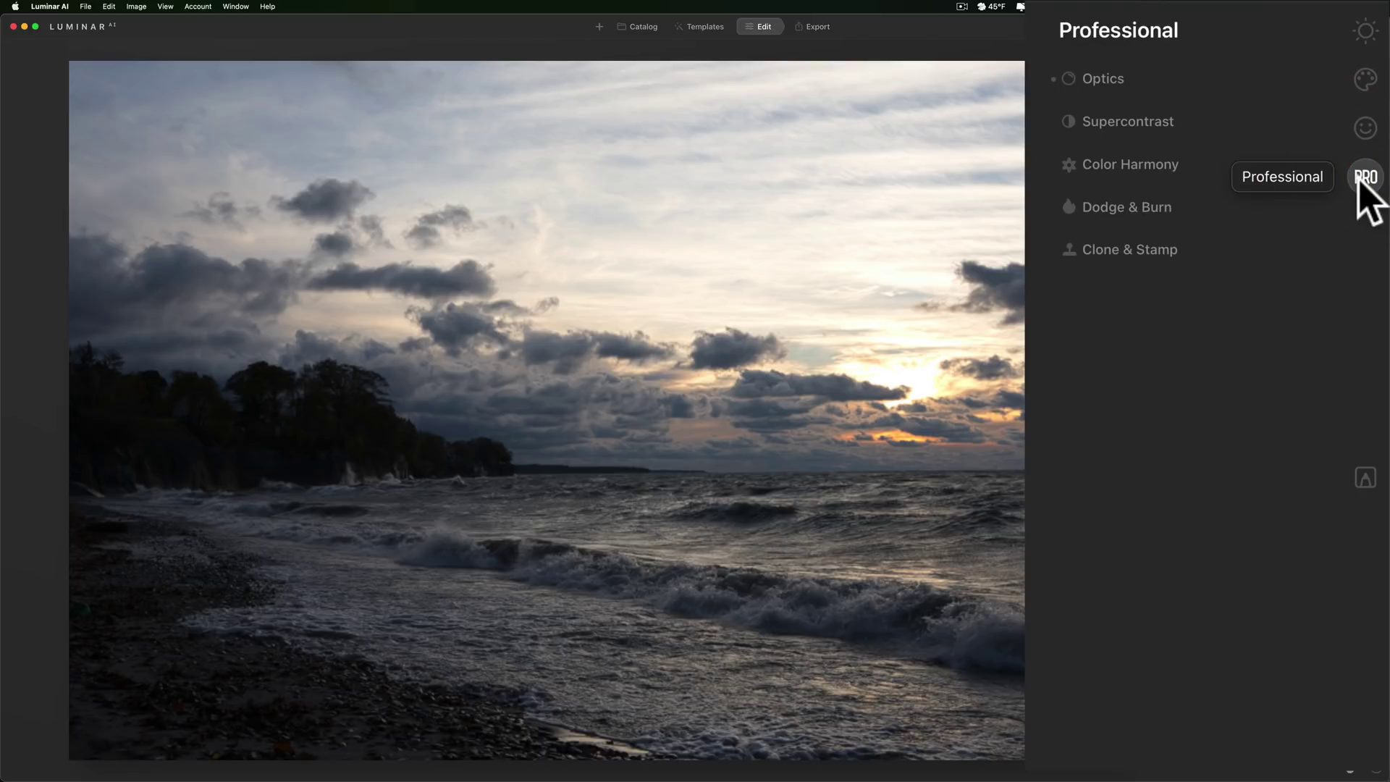
pyautogui.click(1151, 120)
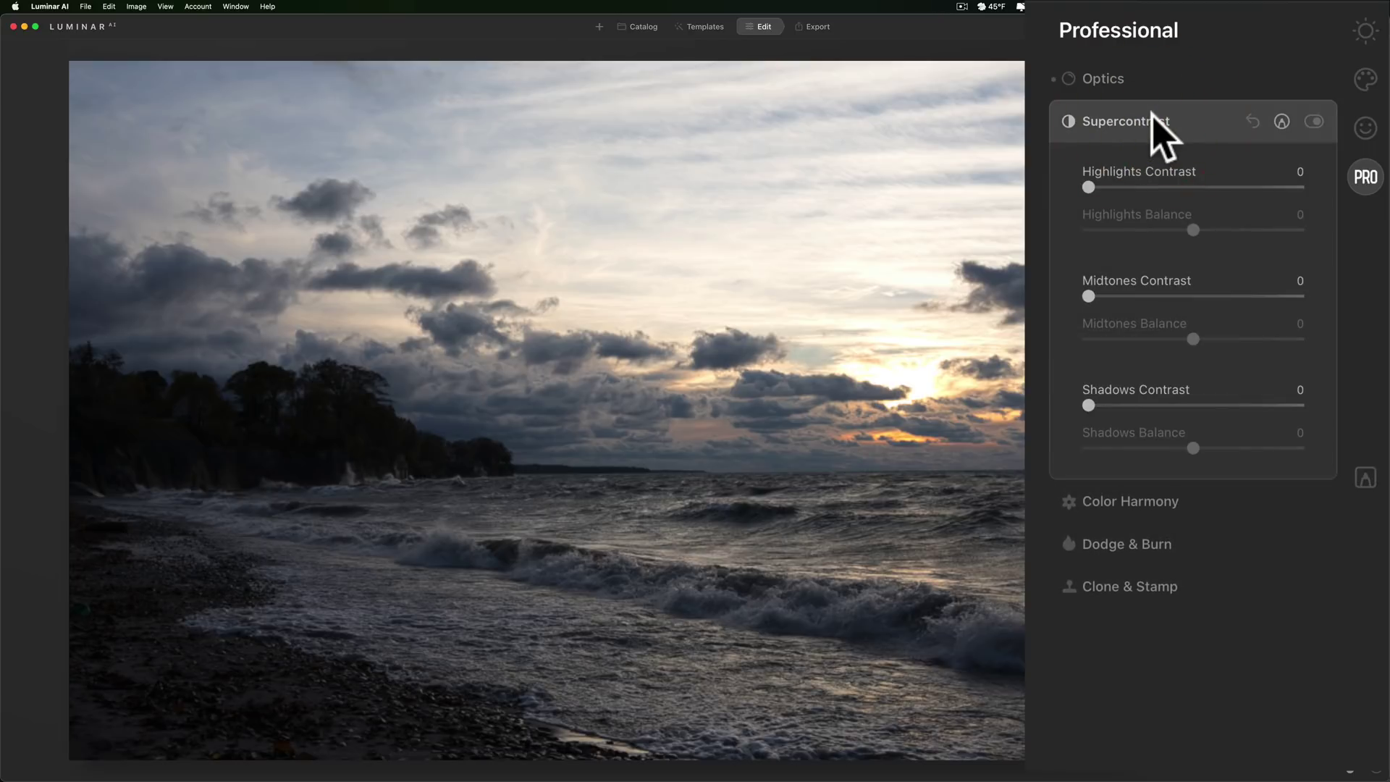
pyautogui.click(1152, 121)
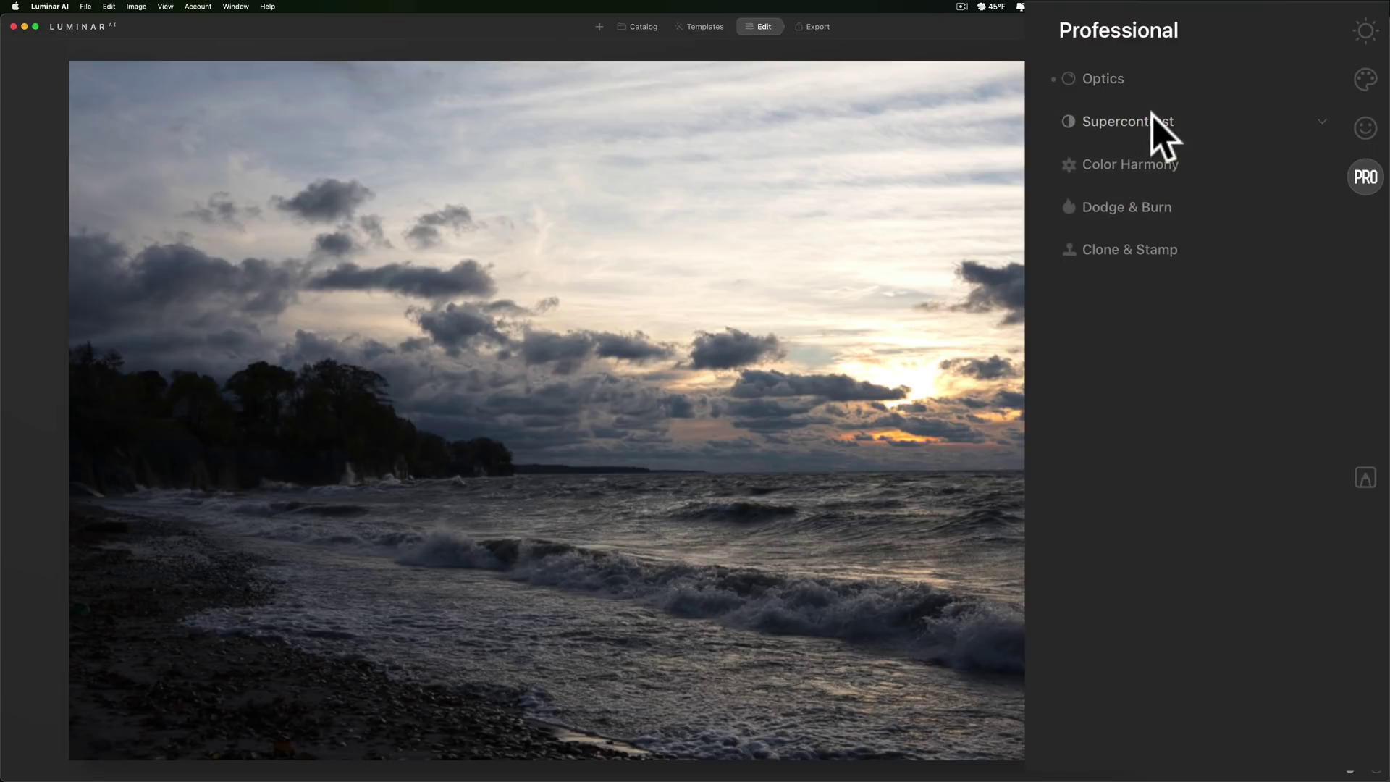
pyautogui.click(1175, 166)
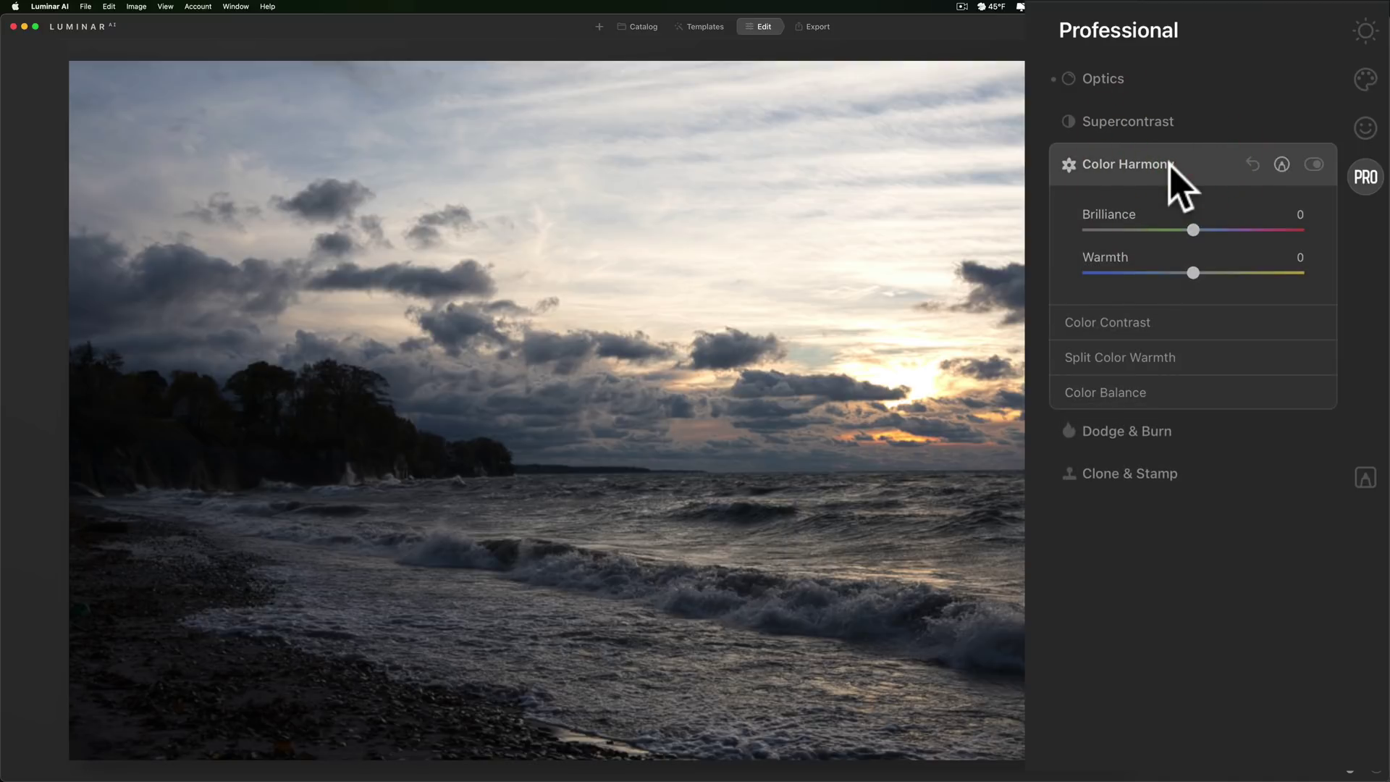
pyautogui.click(1175, 166)
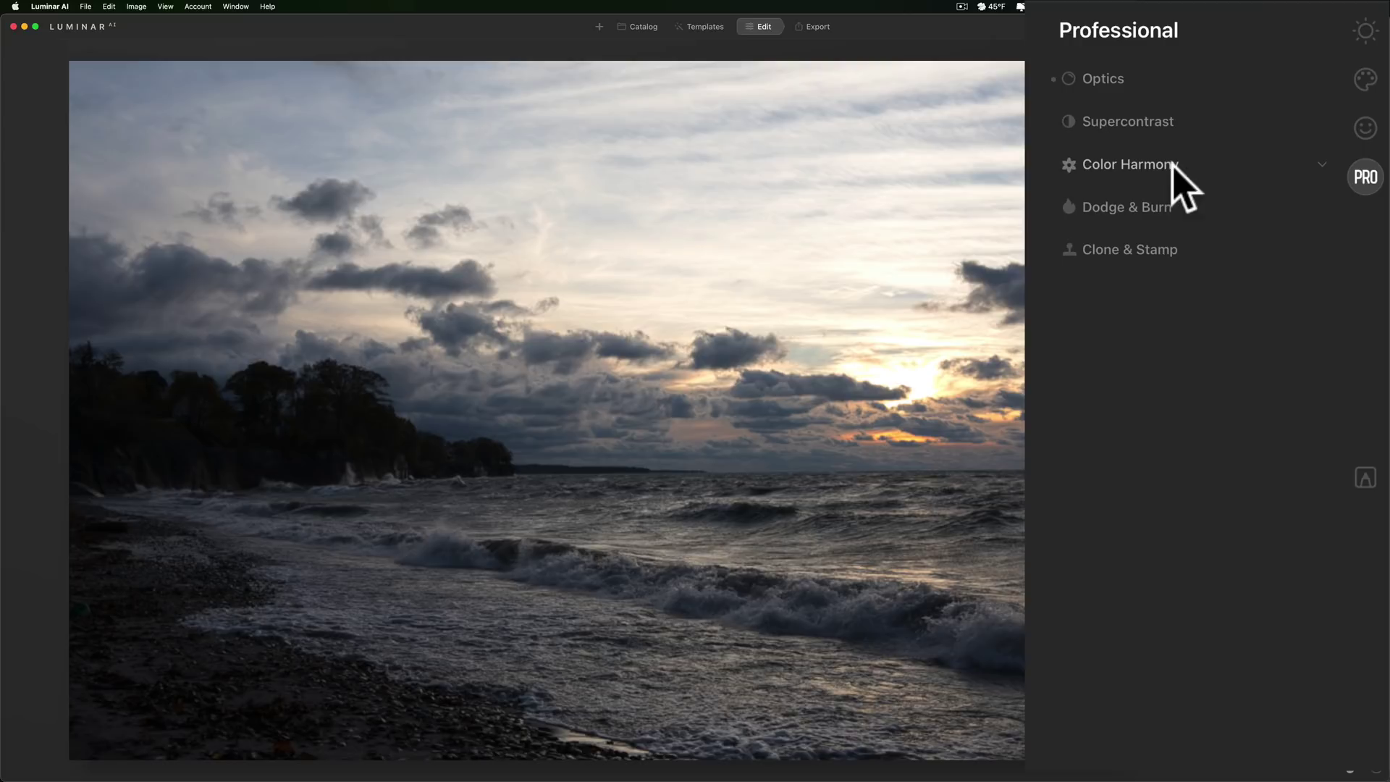
pyautogui.click(1152, 80)
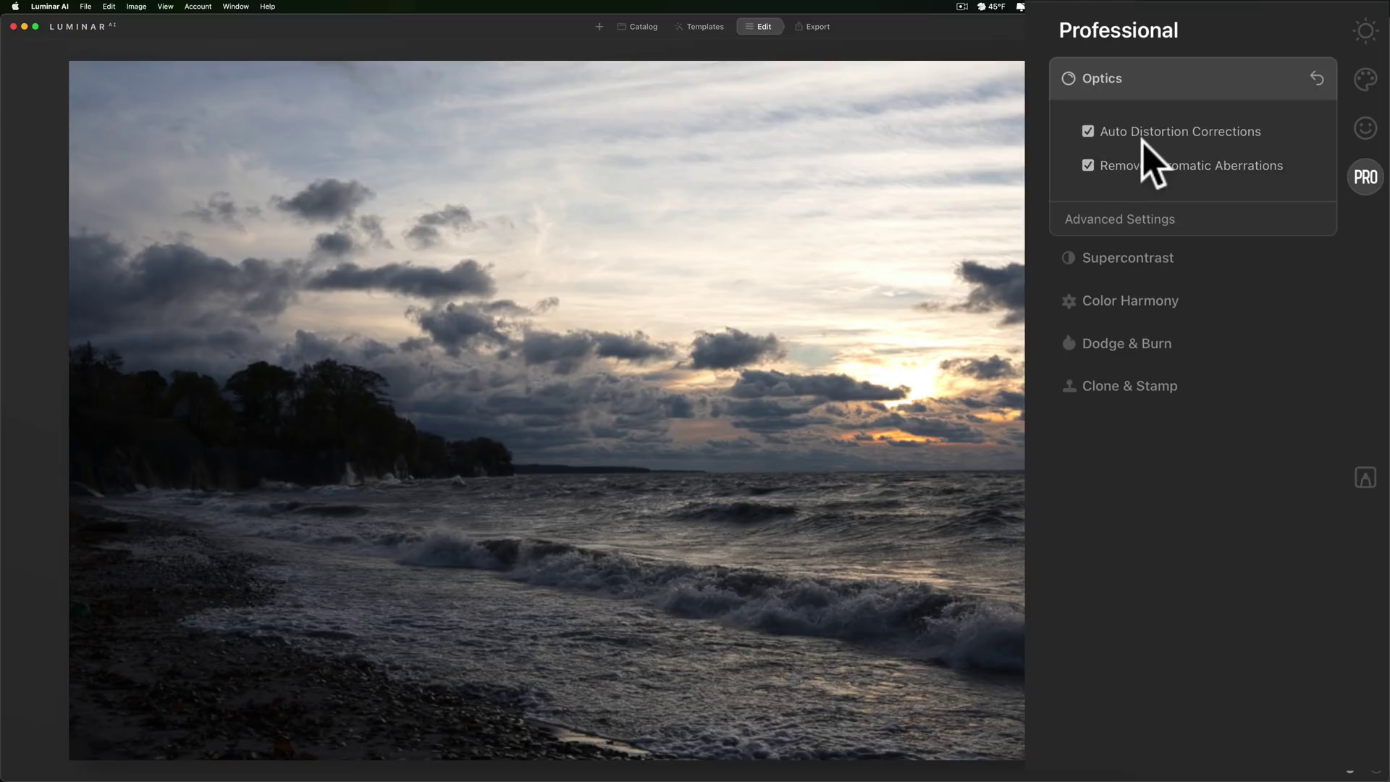
pyautogui.click(1090, 130)
pyautogui.click(1089, 130)
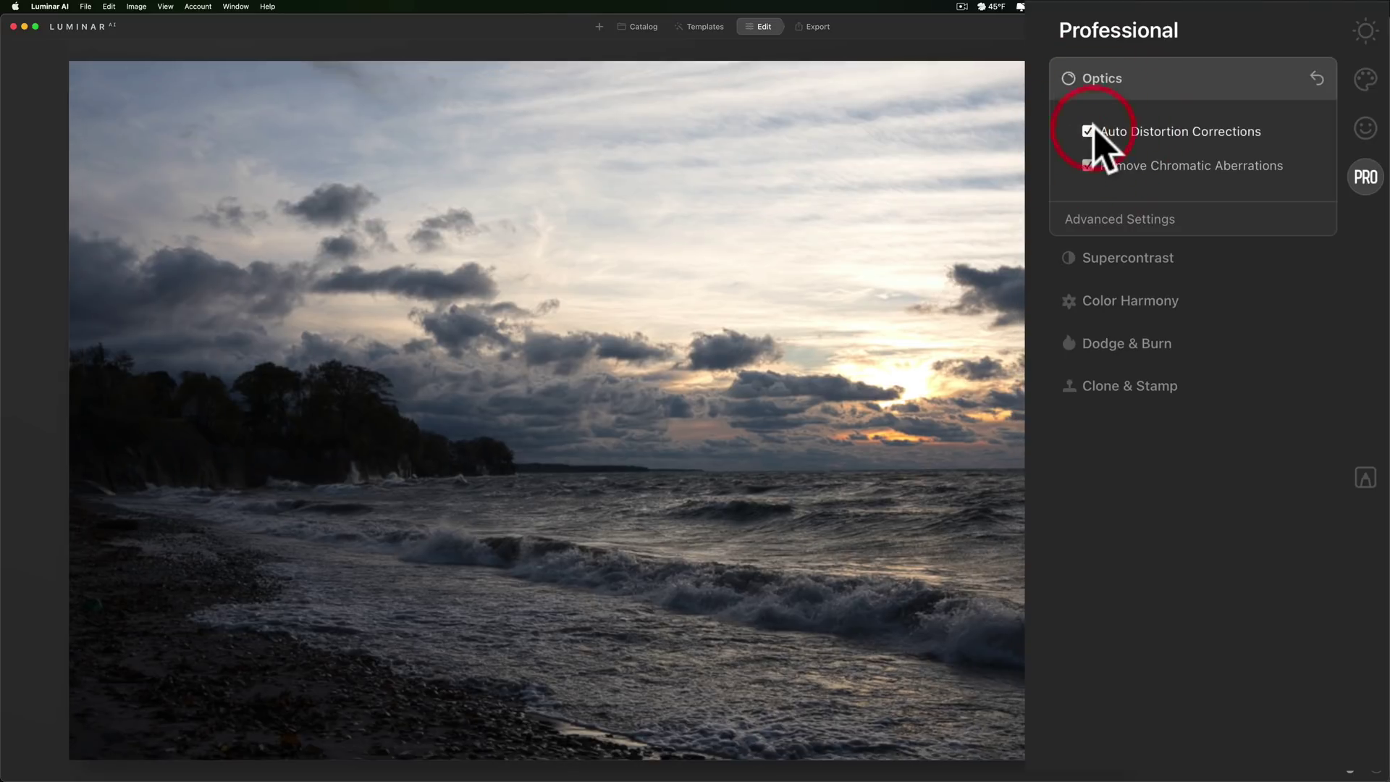
pyautogui.click(1137, 219)
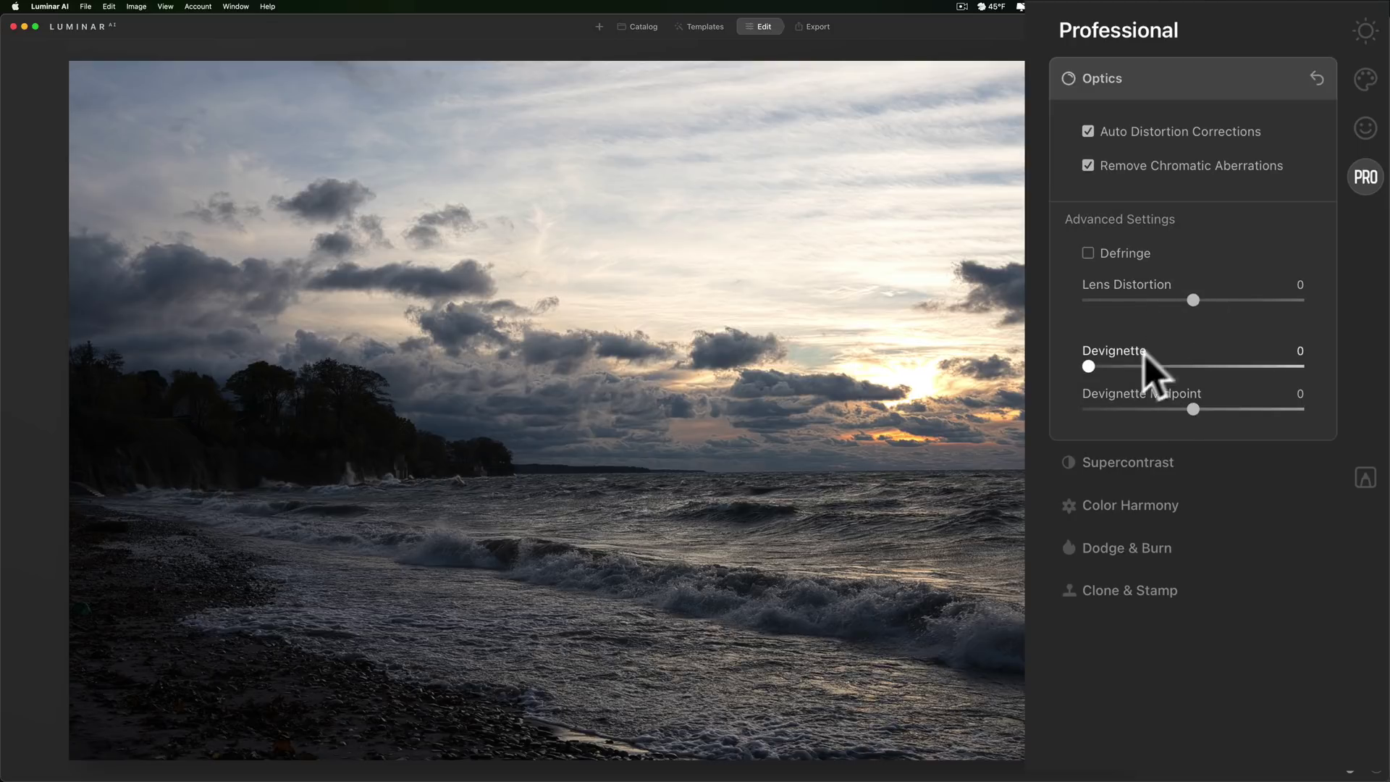
pyautogui.click(1160, 82)
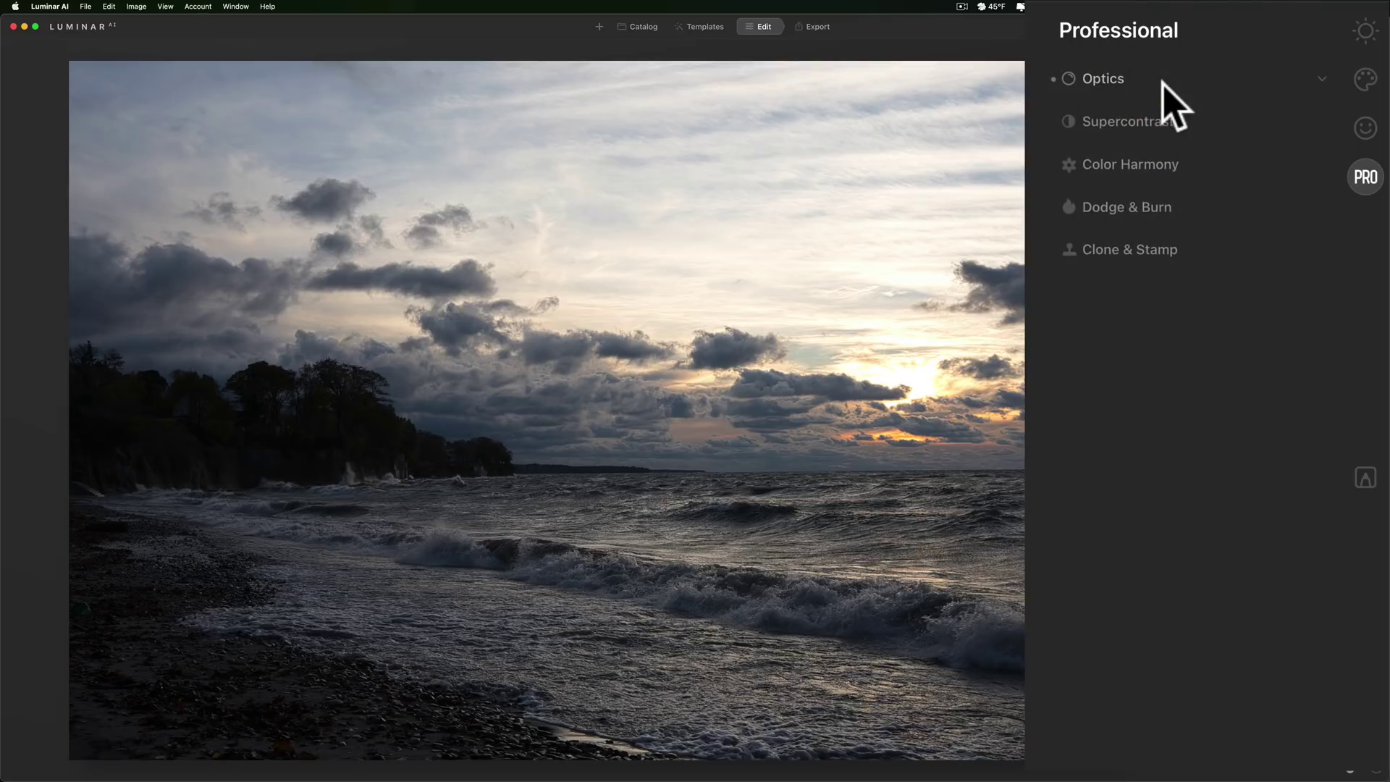
# - Show the Essentials tools and review Composition's crop options before collapsing it
pyautogui.click(1362, 26)
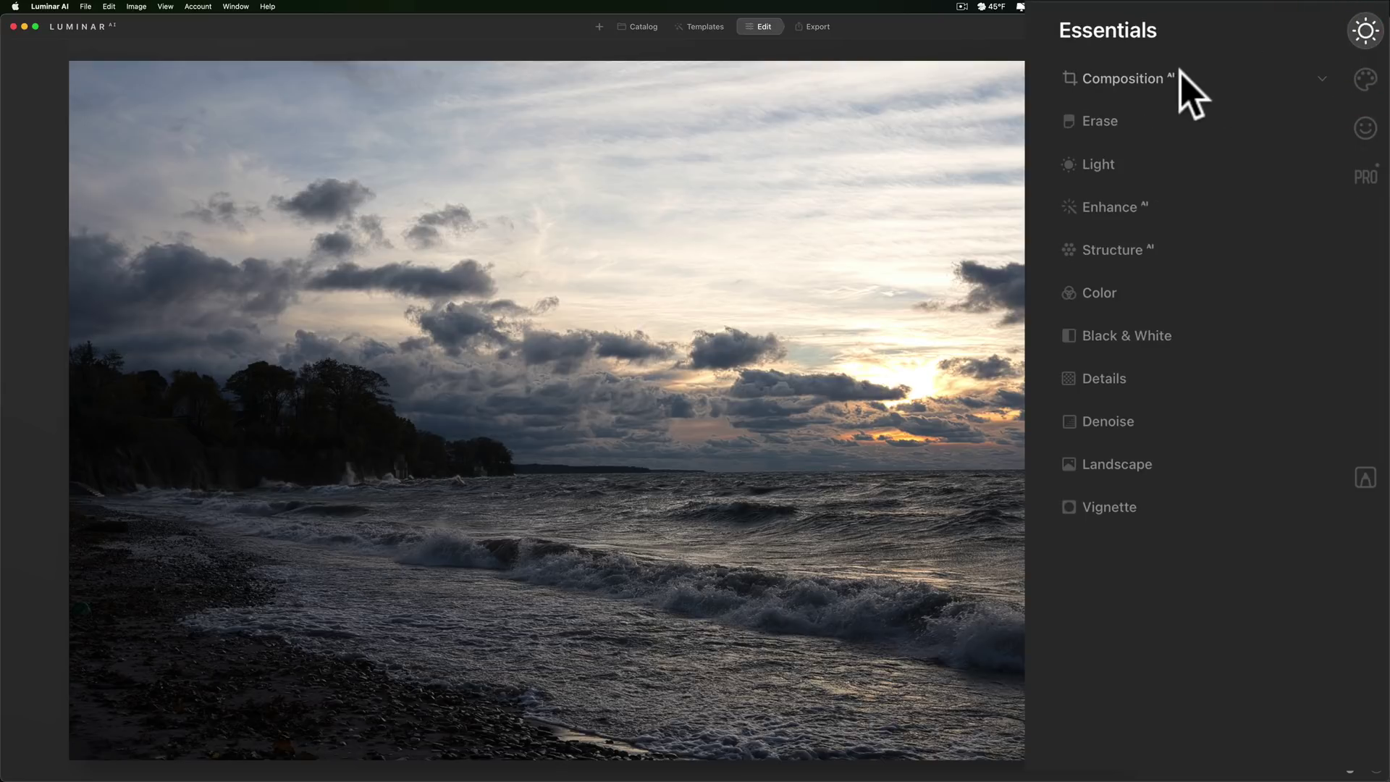
pyautogui.click(1212, 72)
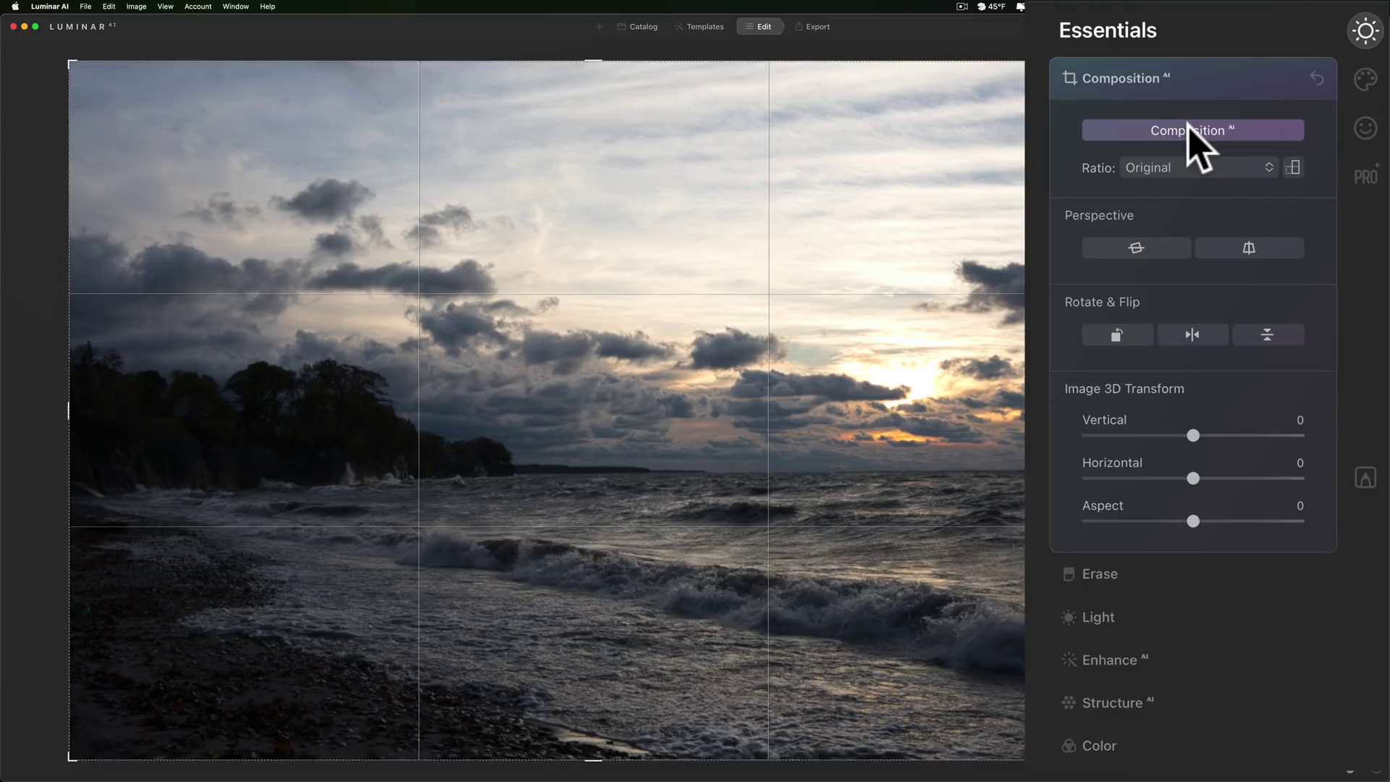
pyautogui.click(1202, 72)
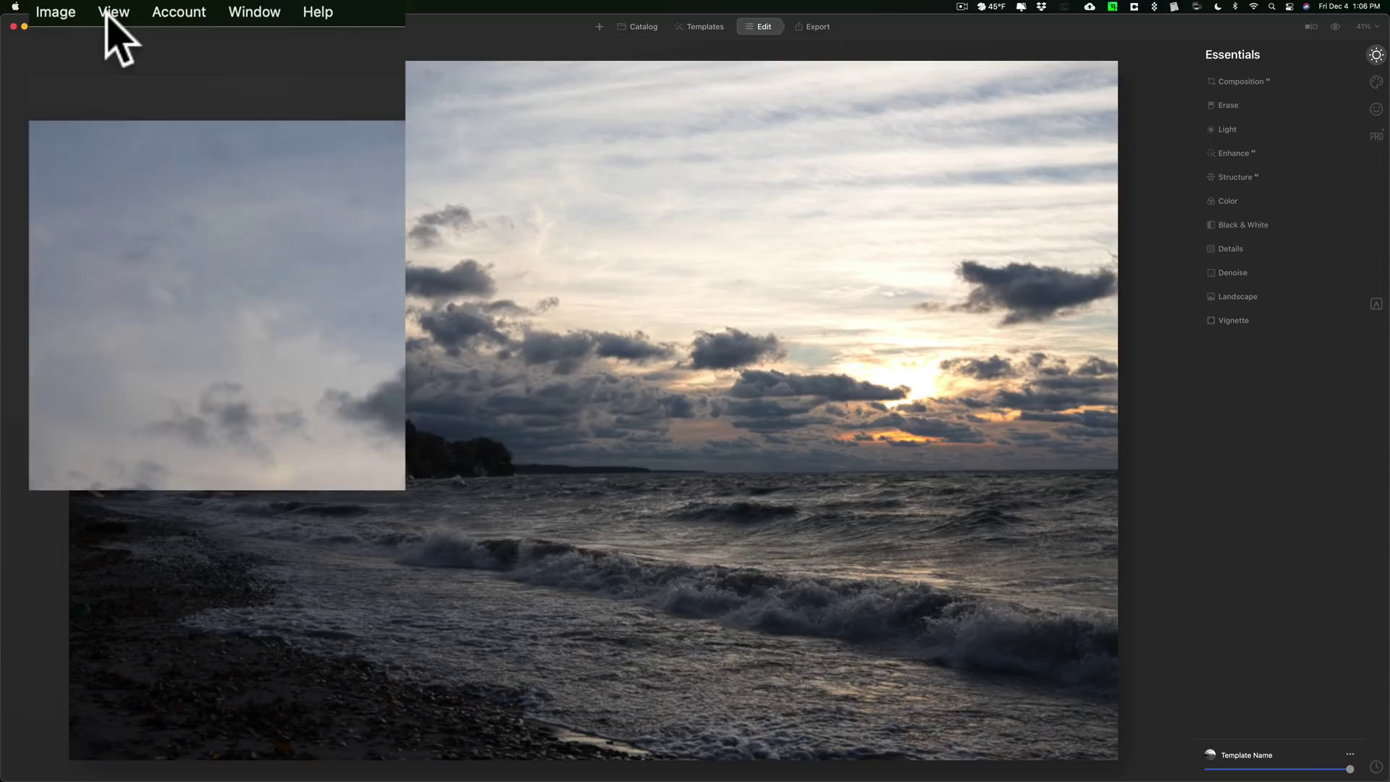
# - Turn on Show Histogram from the View menu
pyautogui.click(163, 9)
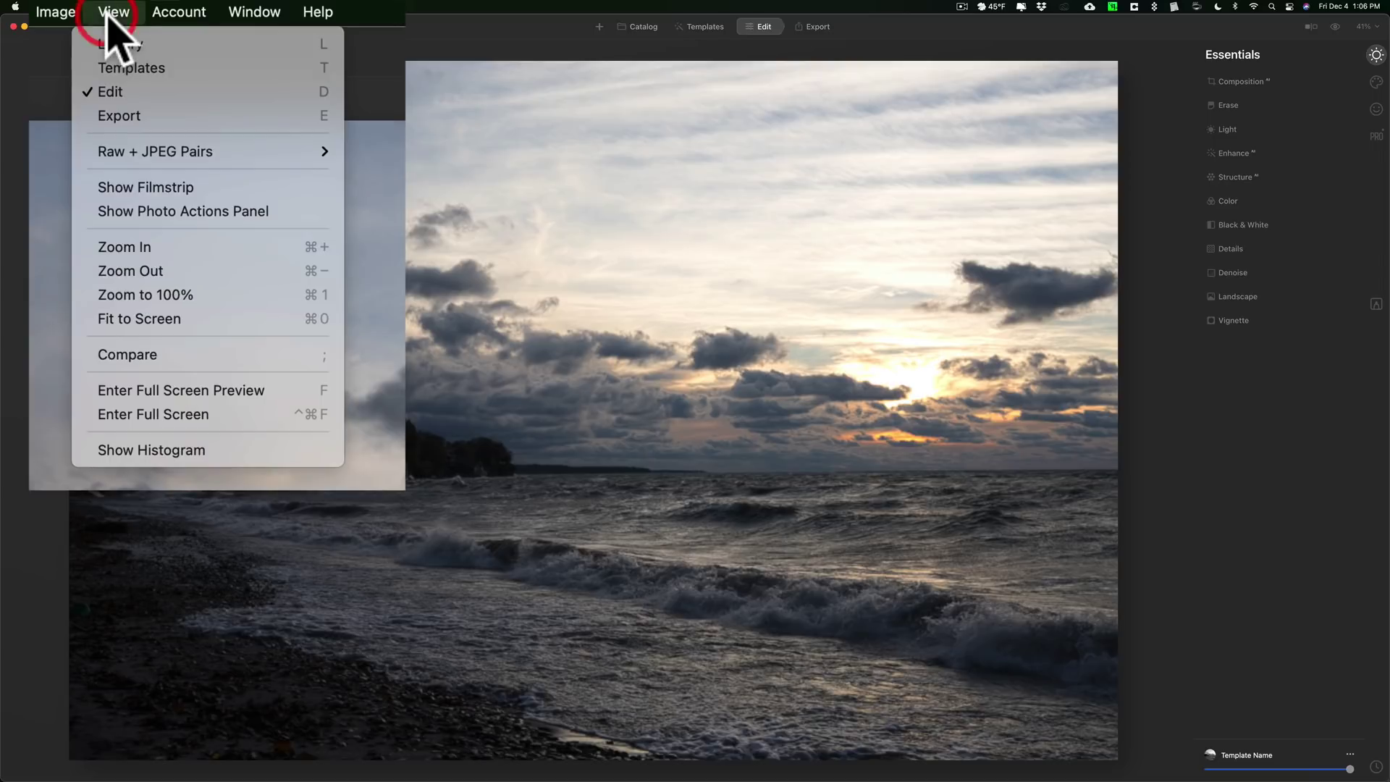
pyautogui.click(156, 451)
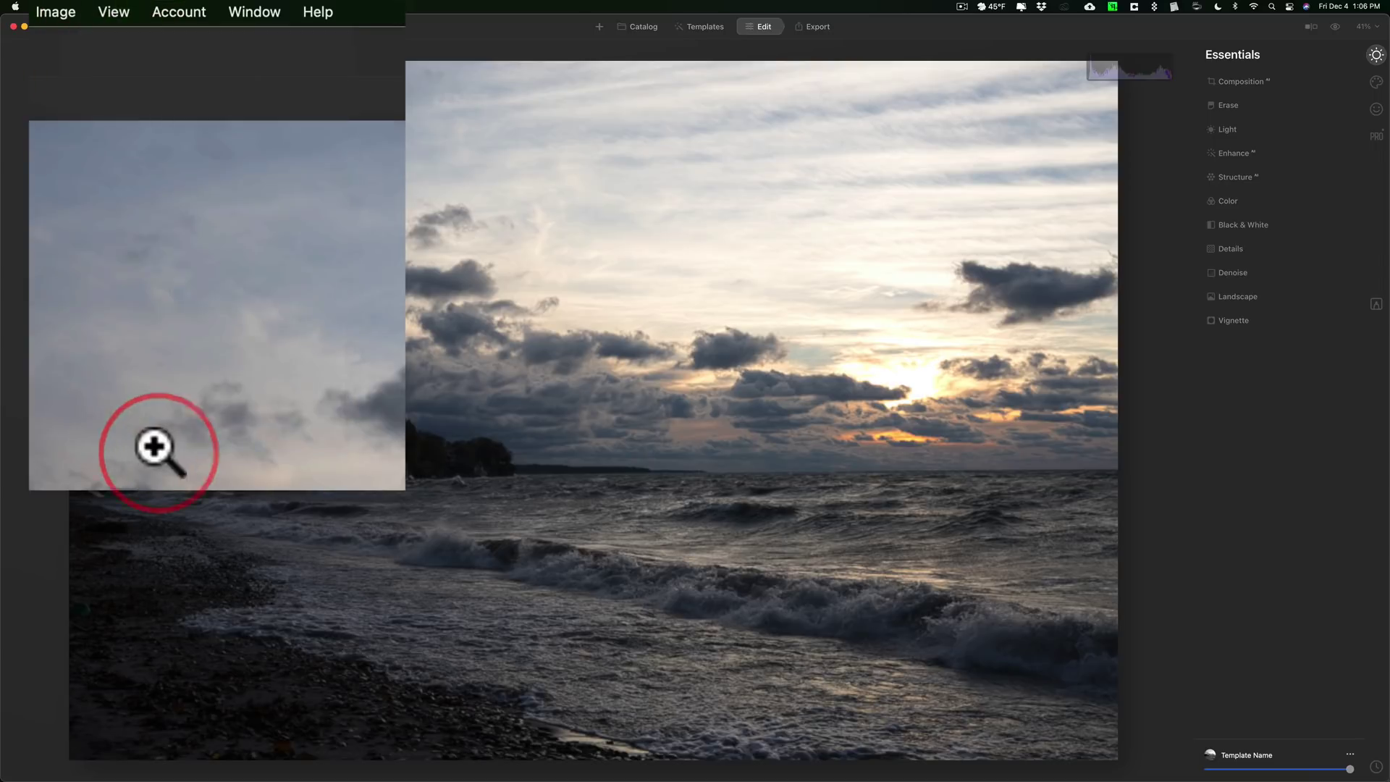
pyautogui.click(1137, 55)
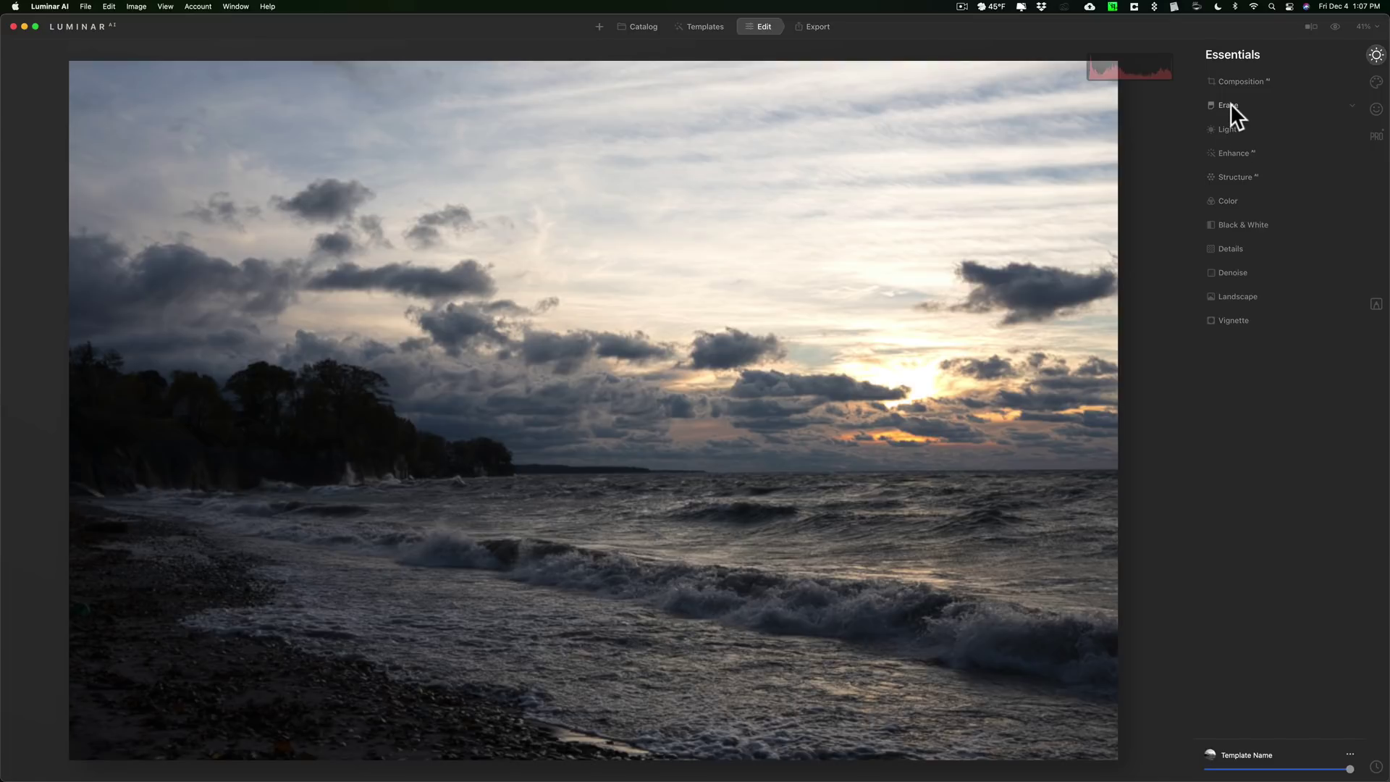
# - In Light, set Shadows to 70 and Highlights to -44, then expand Blacks & Whites
pyautogui.click(1232, 126)
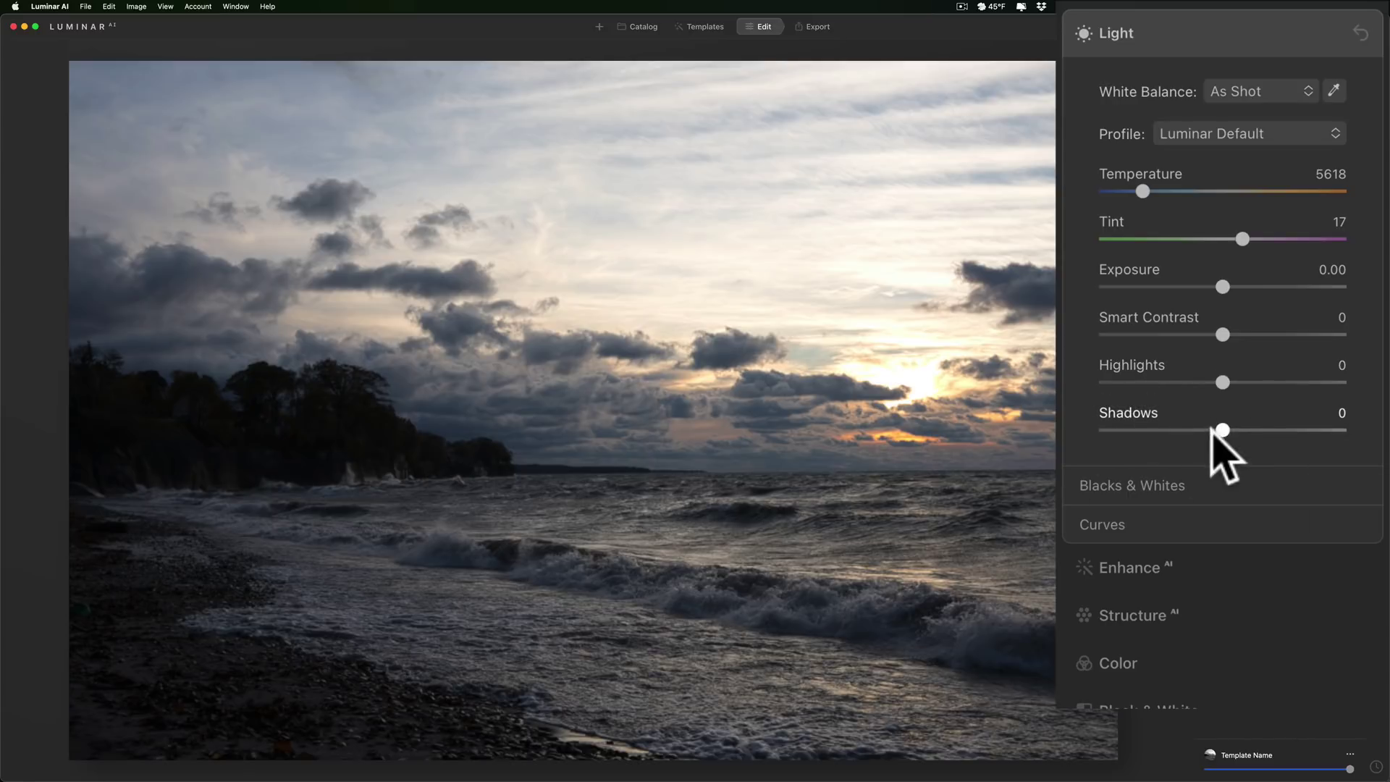
pyautogui.moveTo(1224, 431); pyautogui.dragTo(1317, 429)
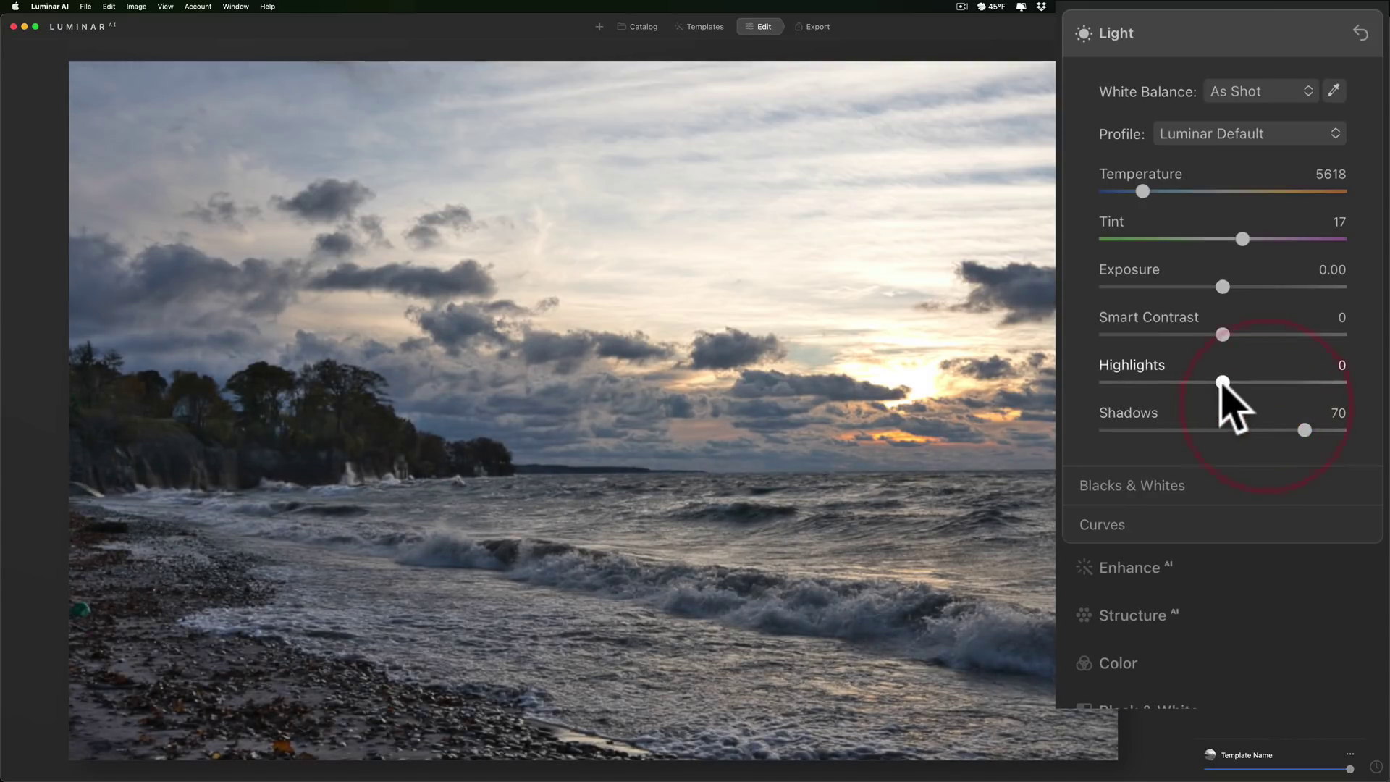
pyautogui.moveTo(1223, 382); pyautogui.dragTo(1166, 376)
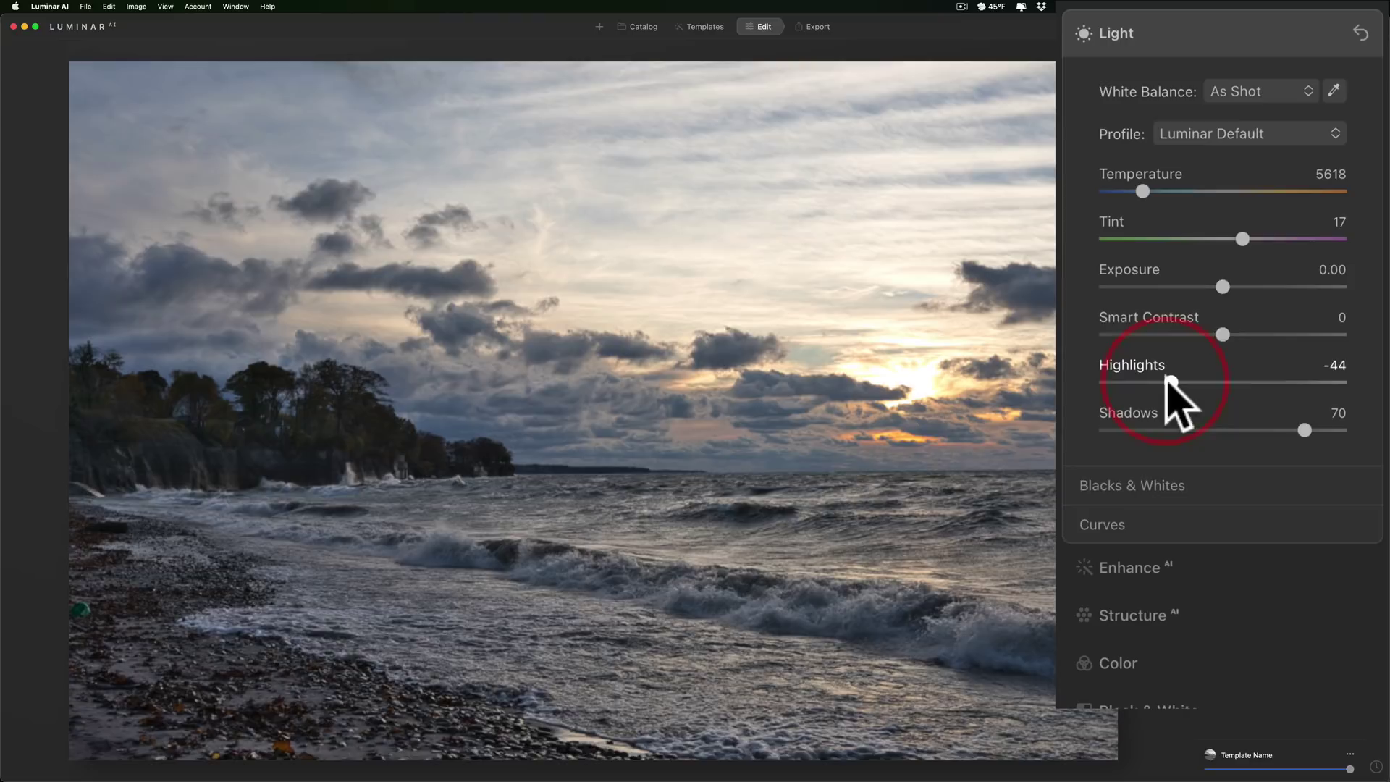
pyautogui.click(1167, 486)
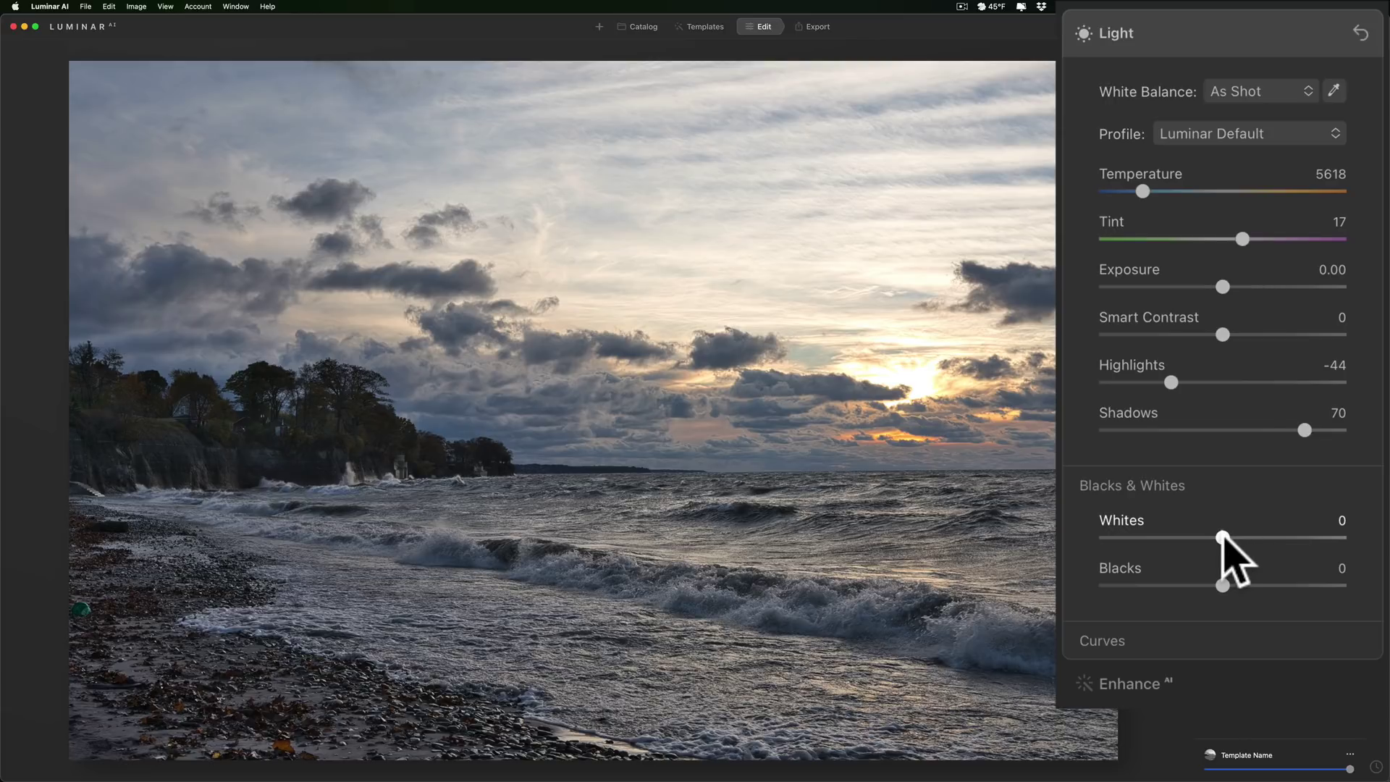
# - Test the Whites slider and reset it to 0
pyautogui.press('alt')
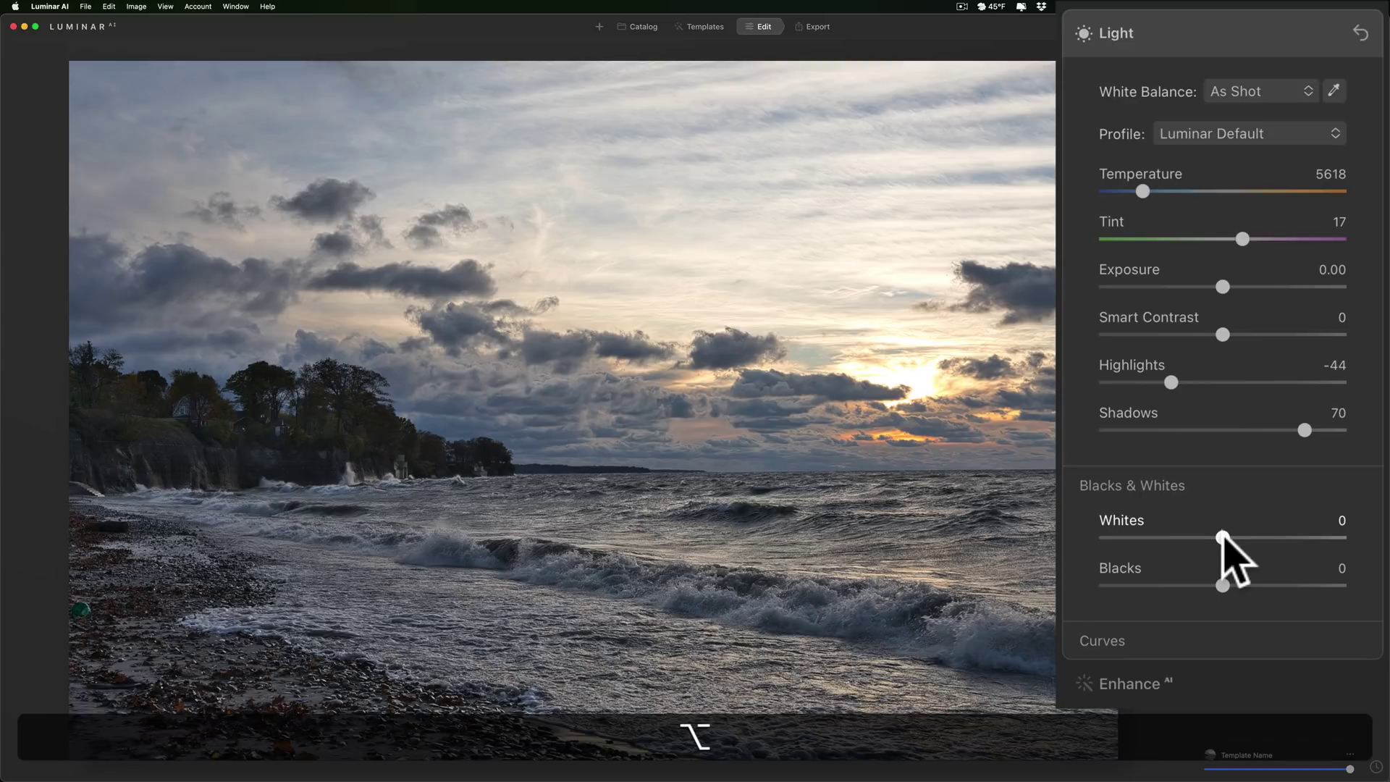
pyautogui.moveTo(1222, 536)
pyautogui.mouseDown()
pyautogui.moveTo(1264, 537)
pyautogui.moveTo(1188, 536)
pyautogui.moveTo(1274, 536)
pyautogui.moveTo(1221, 540)
pyautogui.mouseUp()
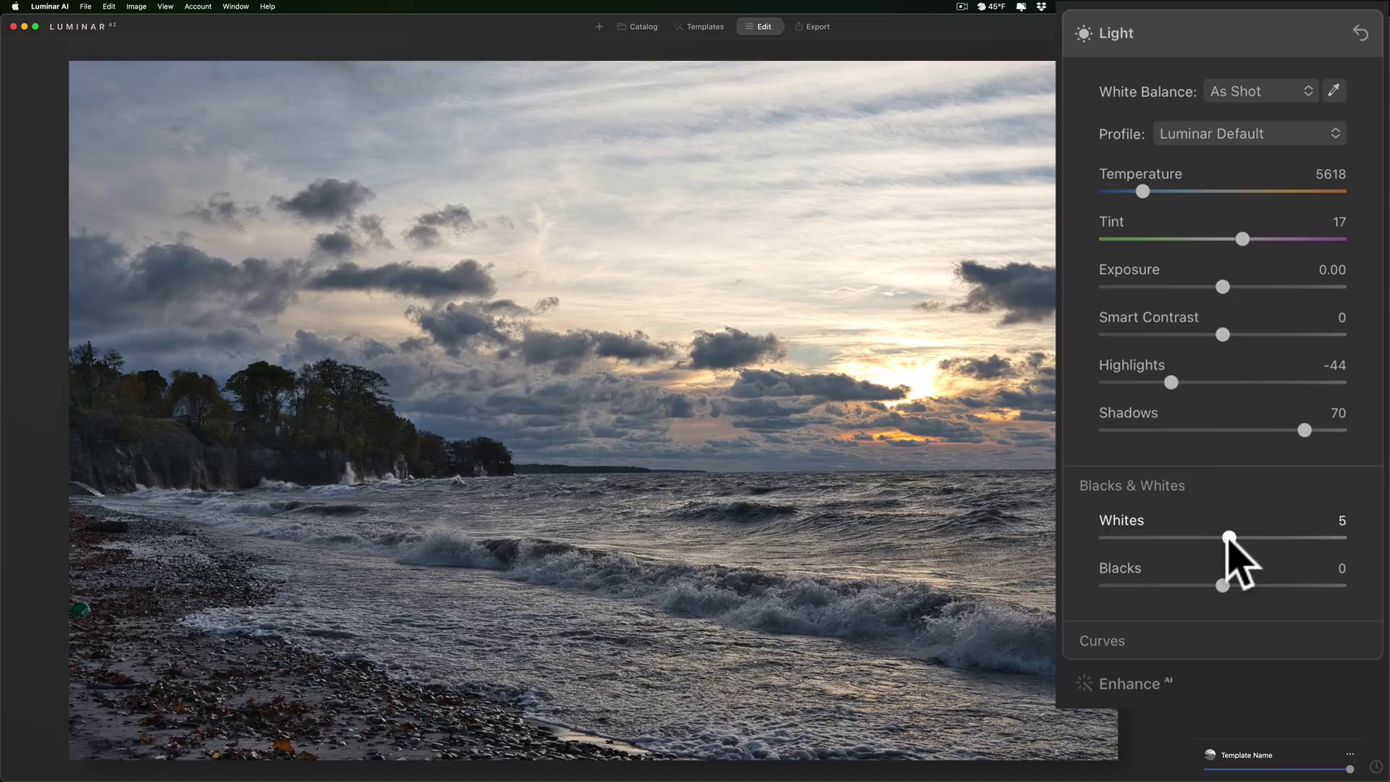
pyautogui.moveTo(1229, 539)
pyautogui.mouseDown()
pyautogui.moveTo(1272, 540)
pyautogui.moveTo(1193, 540)
pyautogui.moveTo(1227, 539)
pyautogui.mouseUp()
pyautogui.doubleClick(1227, 537)
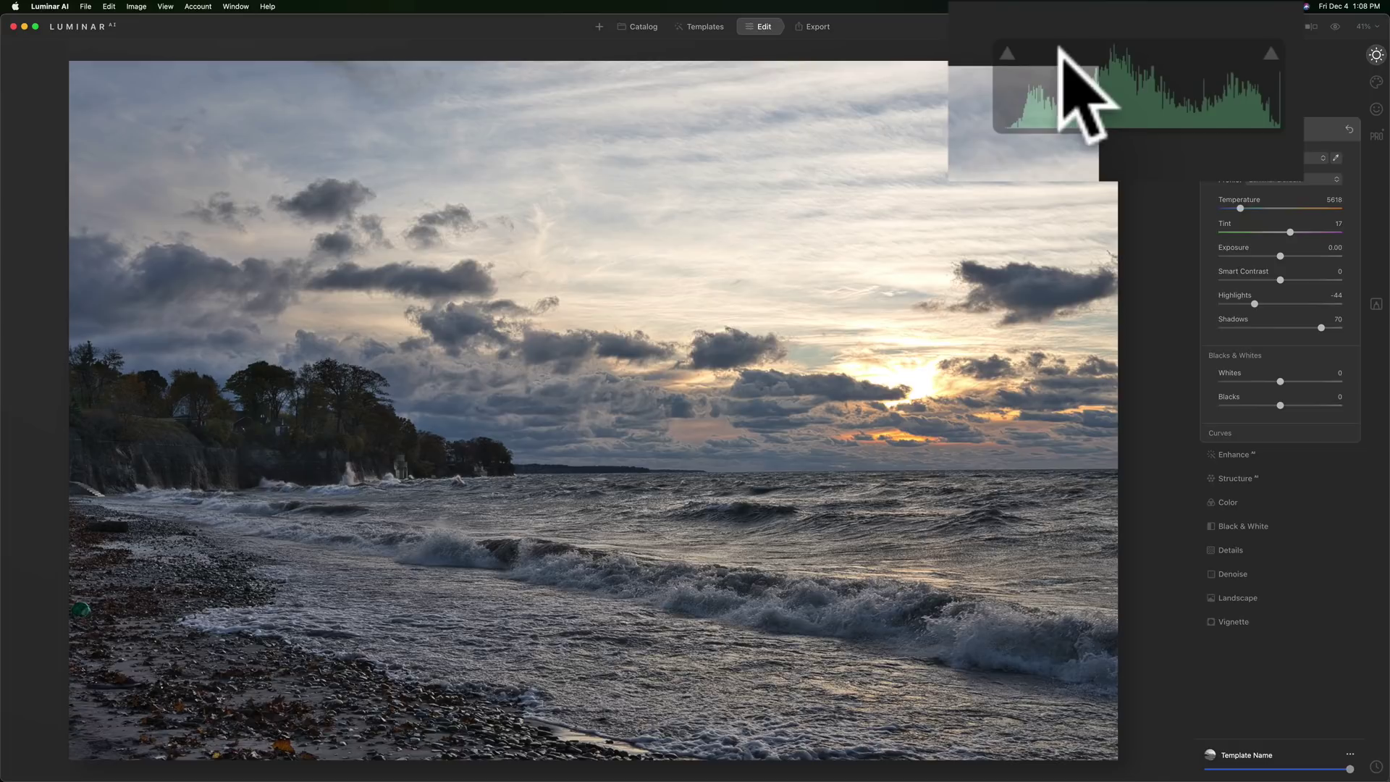
# - Show highlight clipping, recheck Whites at 0, and deepen Blacks to -17
pyautogui.press('j')
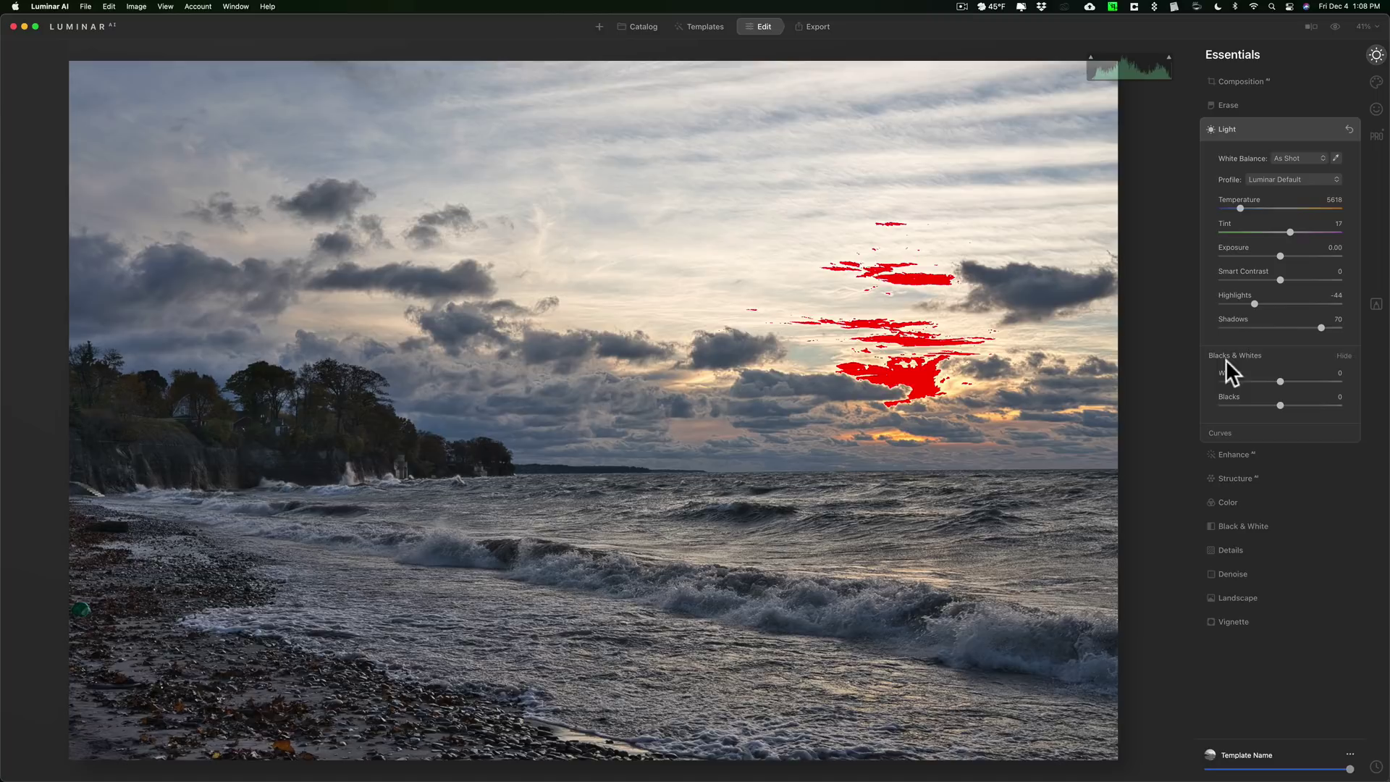
pyautogui.moveTo(1293, 378); pyautogui.dragTo(1265, 380)
pyautogui.doubleClick(1272, 379)
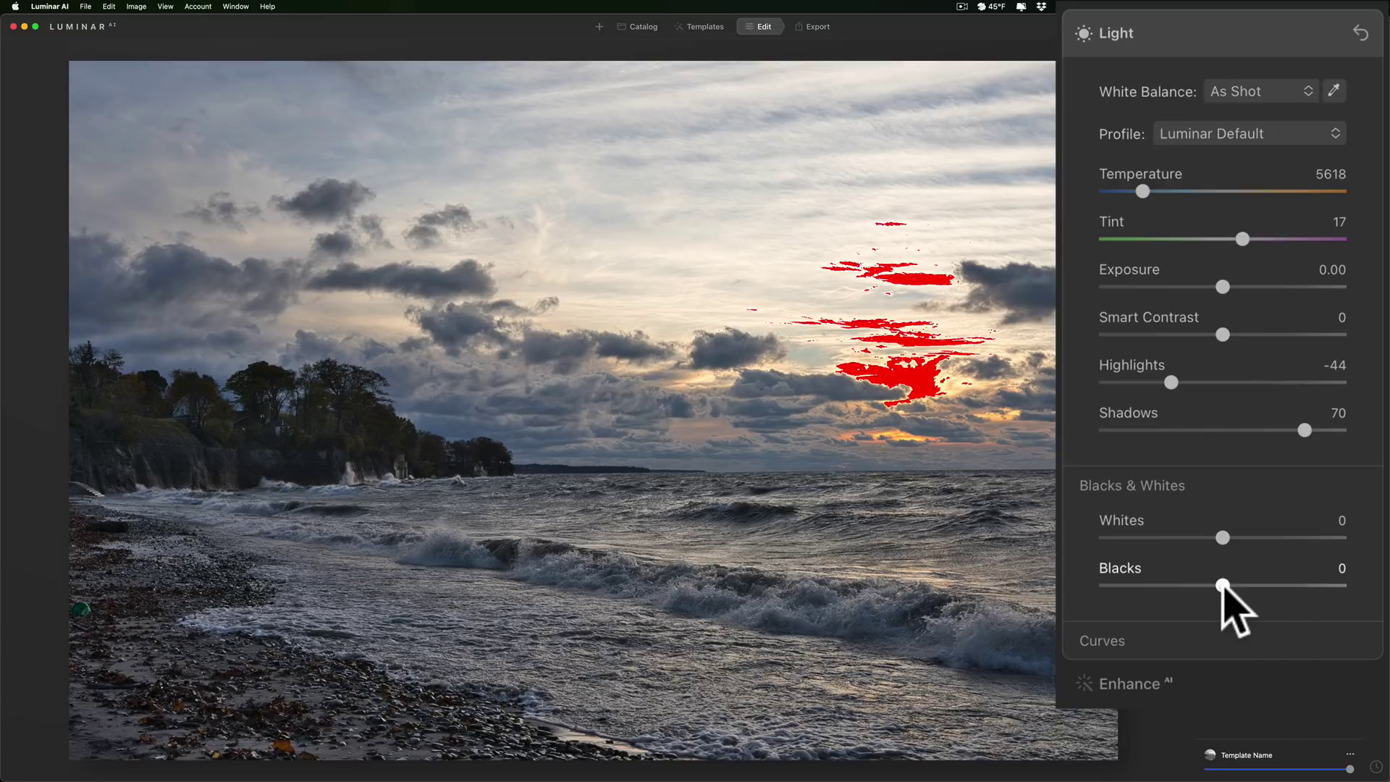
pyautogui.moveTo(1220, 589)
pyautogui.mouseDown()
pyautogui.moveTo(1102, 588)
pyautogui.moveTo(1205, 588)
pyautogui.mouseUp()
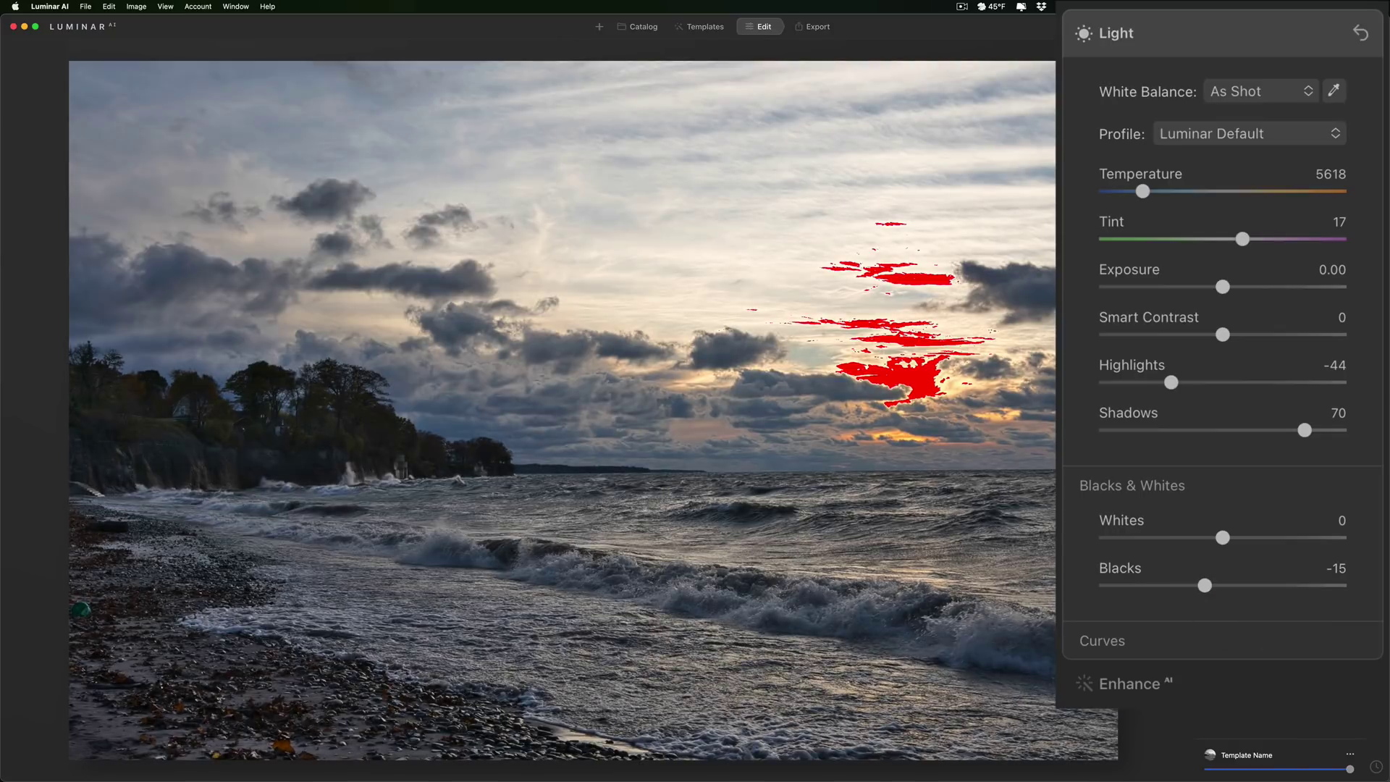
pyautogui.moveTo(1208, 586); pyautogui.dragTo(1203, 587)
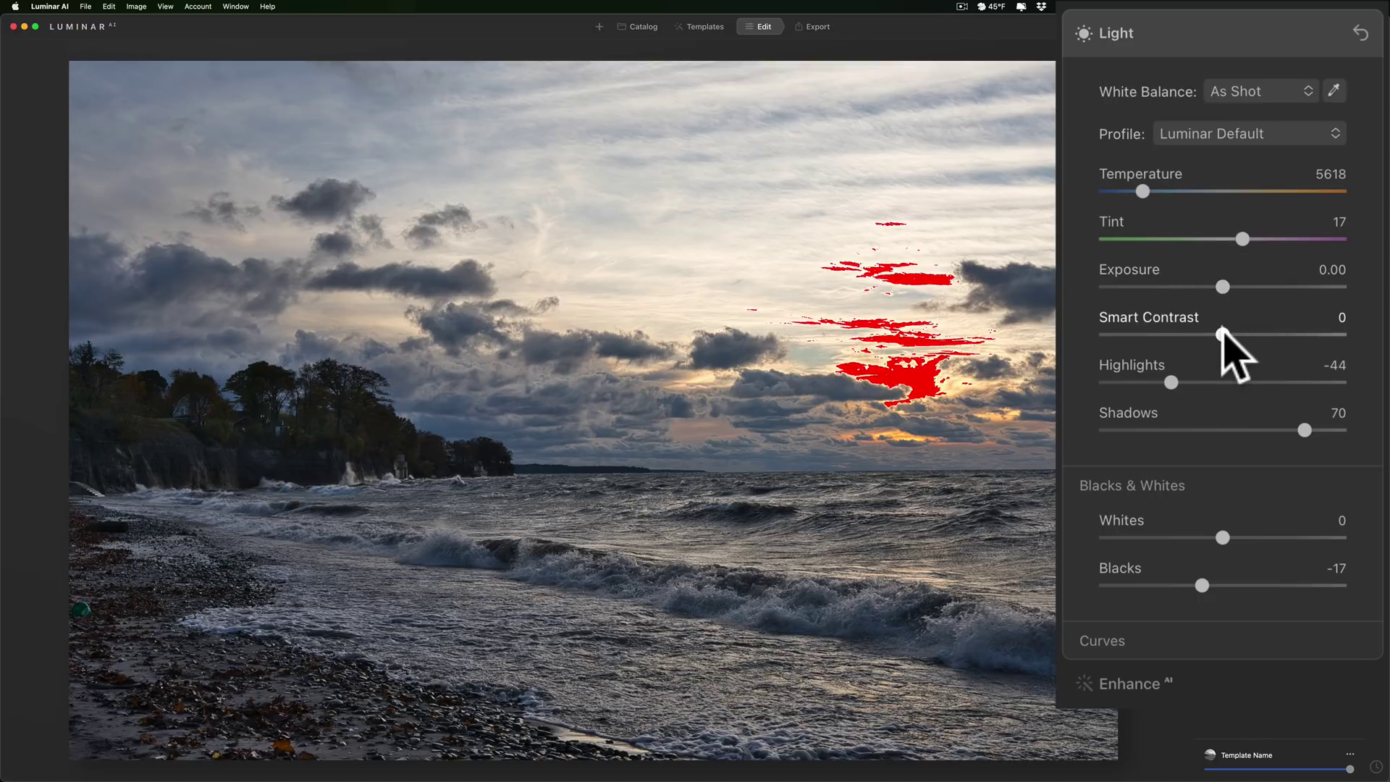
# - Hide the clipping warning, peek at Curves, reset Smart Contrast to 0, and collapse Light
pyautogui.moveTo(1224, 335)
pyautogui.mouseDown()
pyautogui.moveTo(1249, 334)
pyautogui.moveTo(1210, 335)
pyautogui.mouseUp()
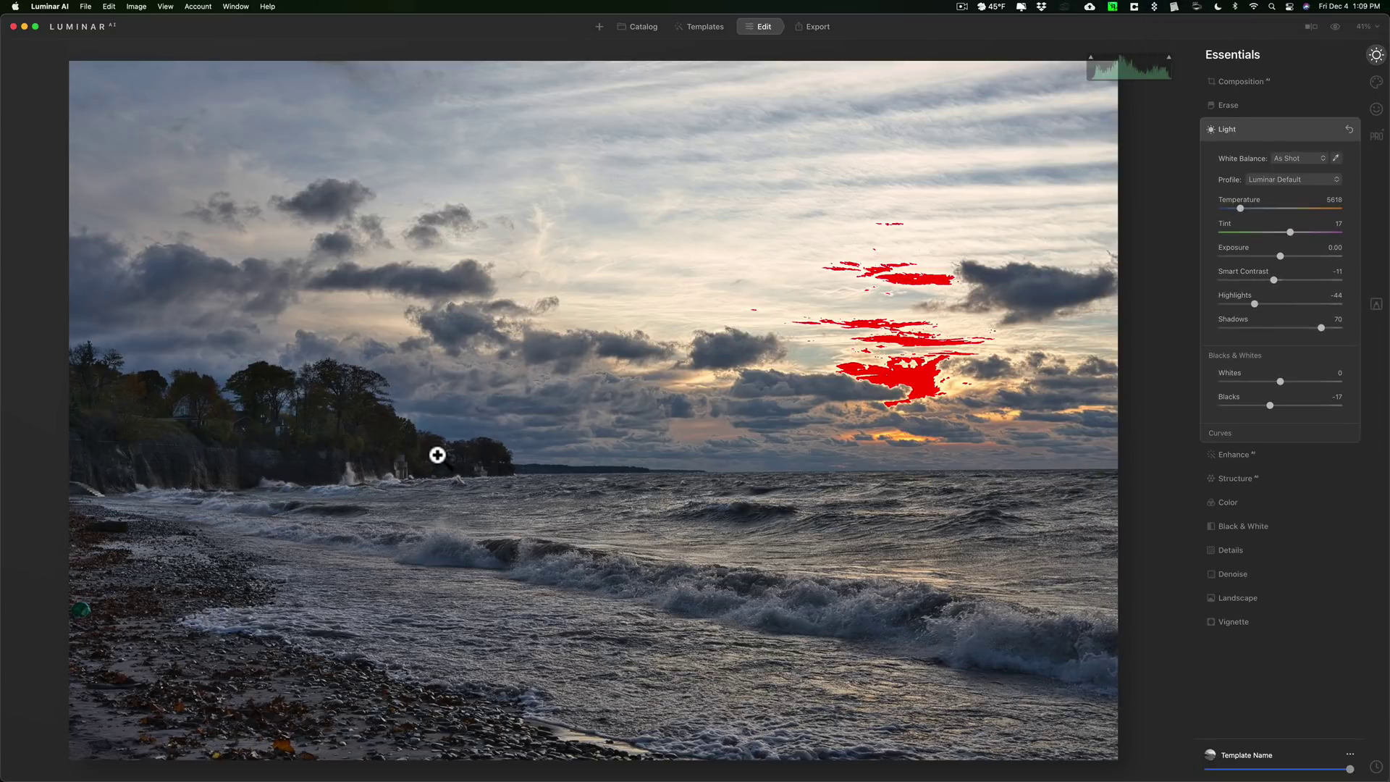
pyautogui.press('j')
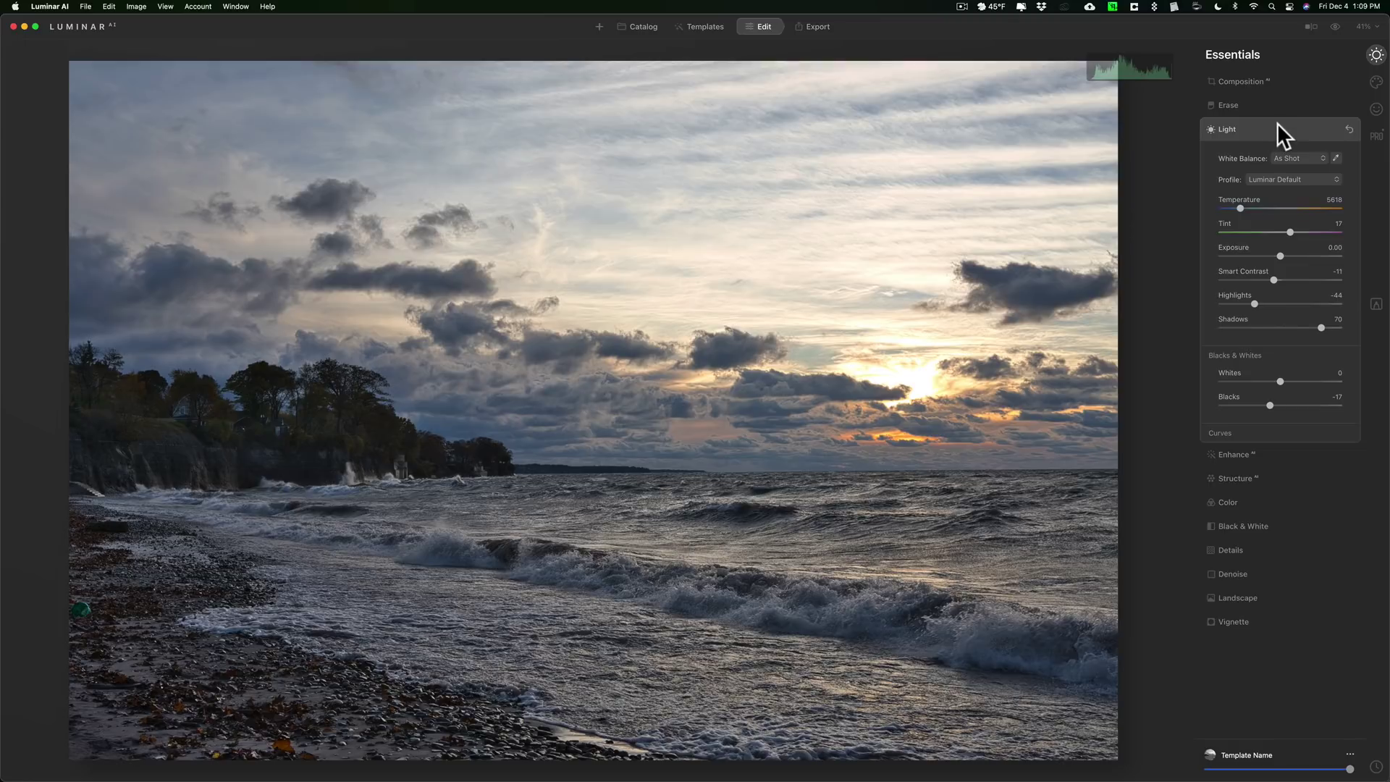
pyautogui.click(1258, 433)
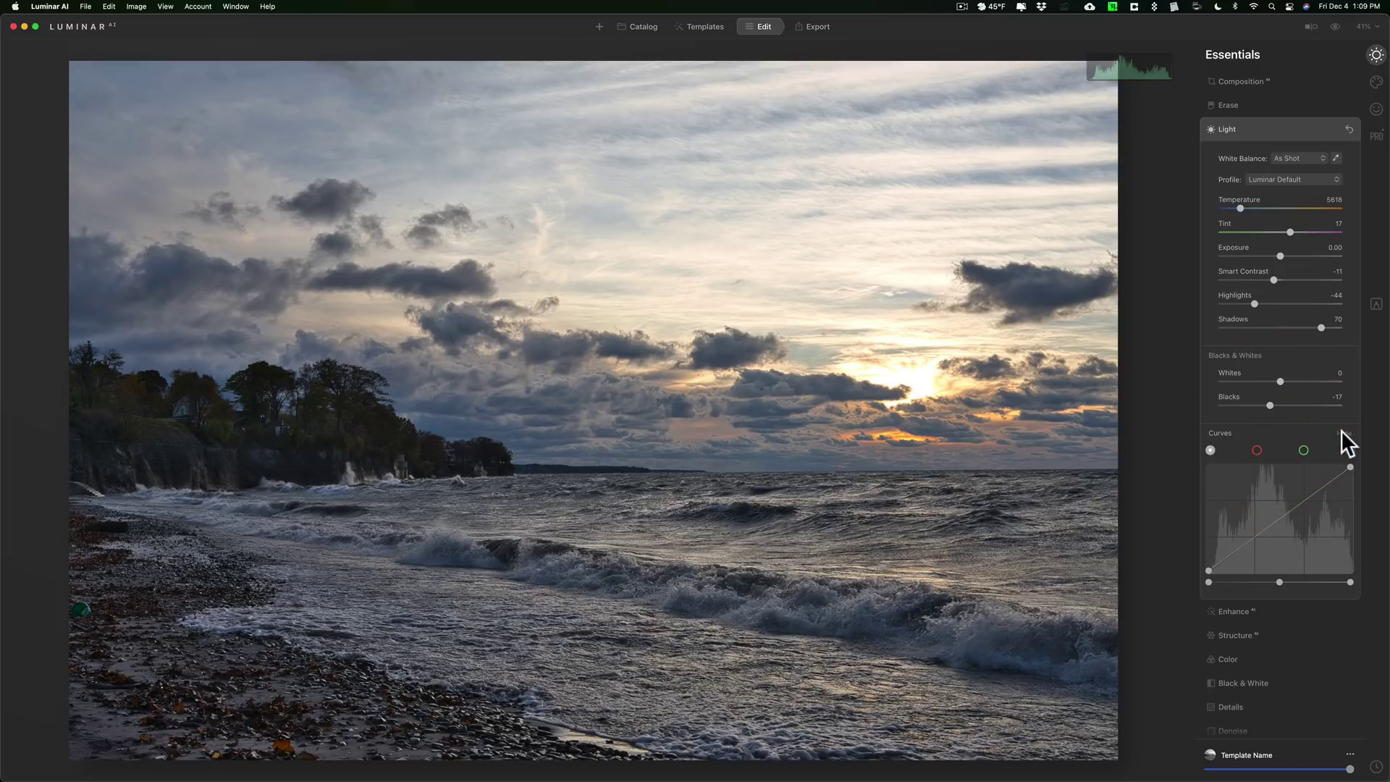
pyautogui.click(1342, 431)
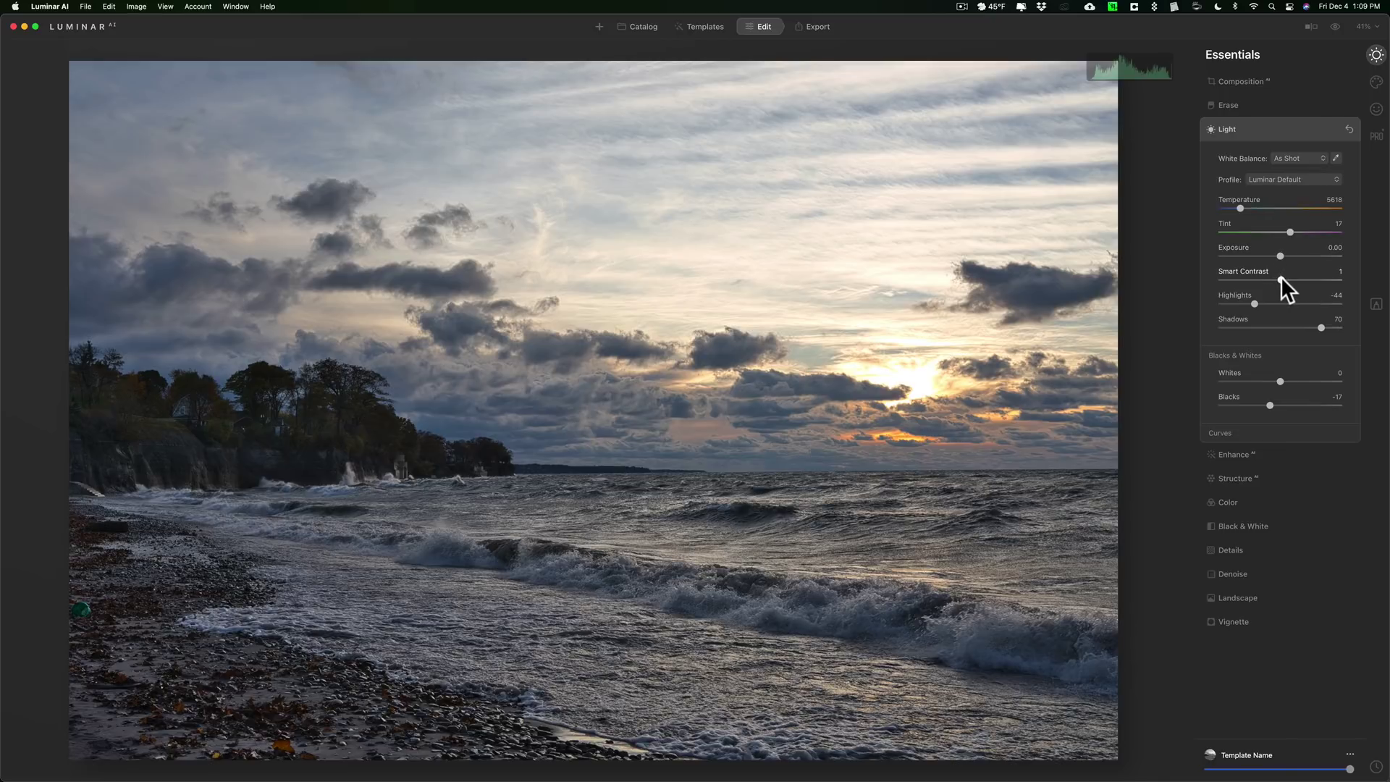
pyautogui.moveTo(1280, 279); pyautogui.dragTo(1268, 279)
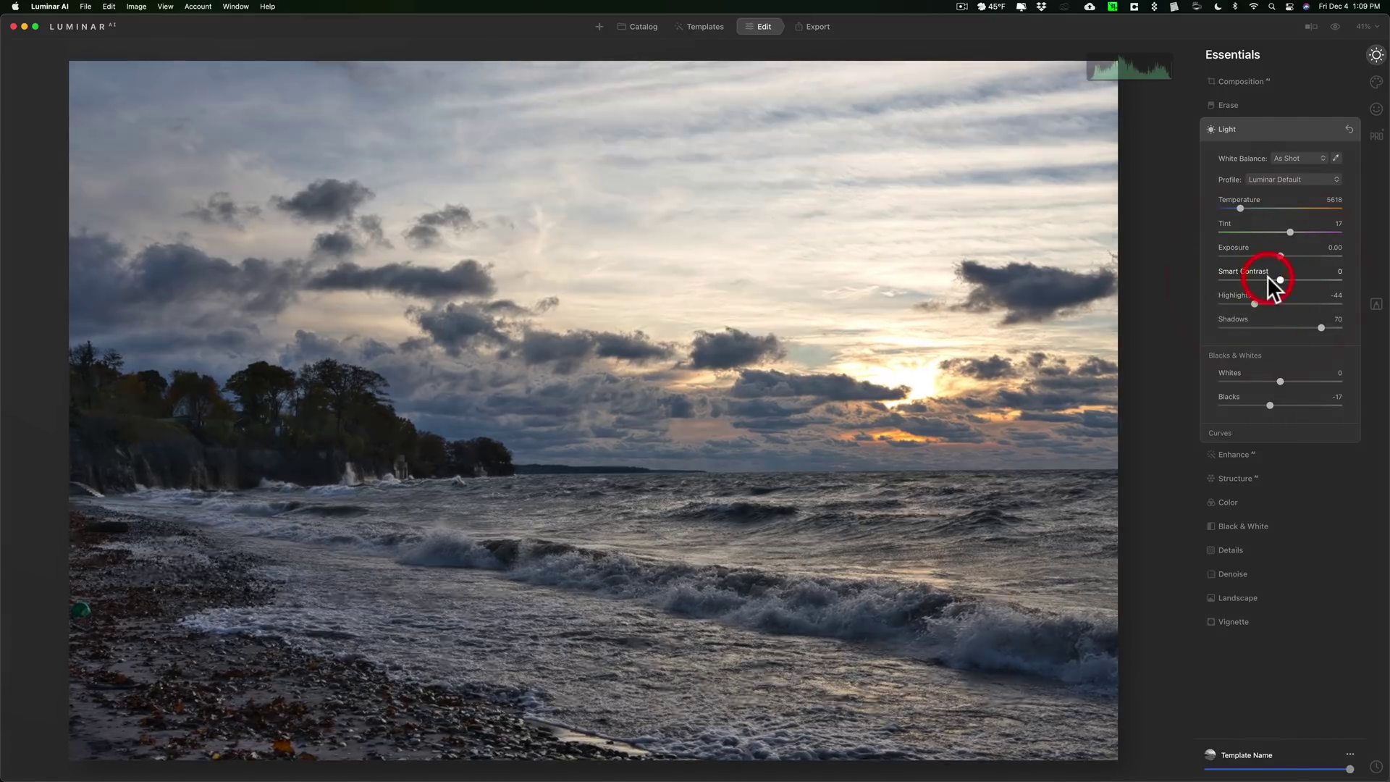
pyautogui.doubleClick(1268, 279)
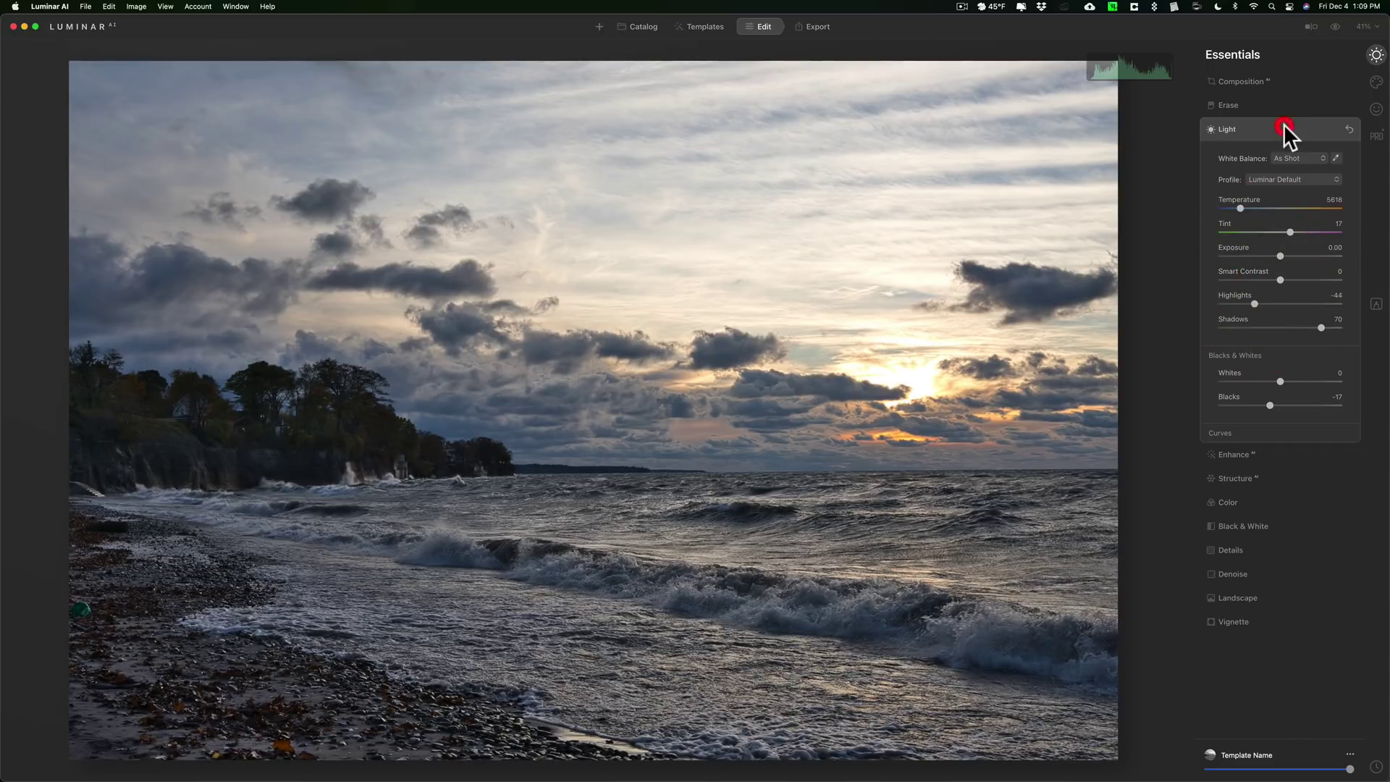
pyautogui.click(1284, 126)
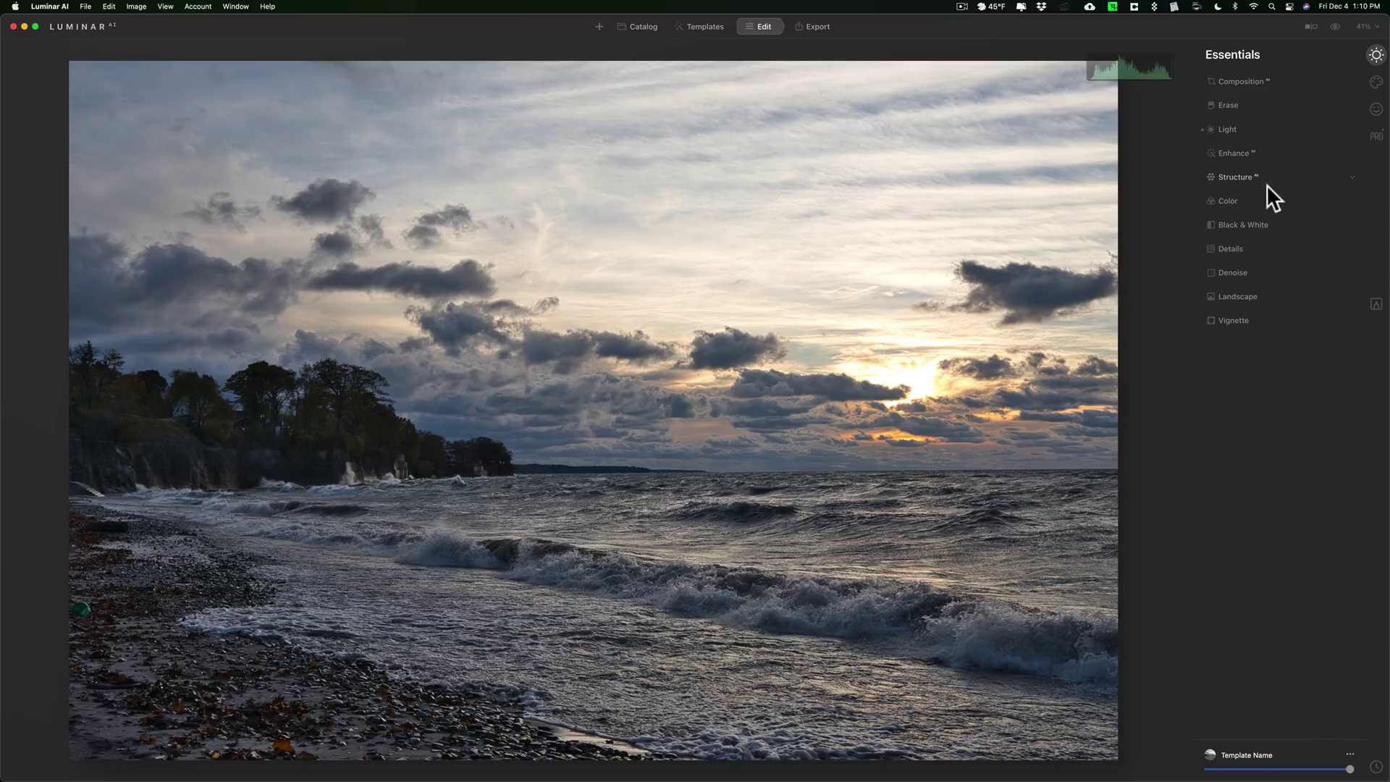
# - In Color HSL Luminance, set Blue to -14, Yellow to 25 and Orange to -20
pyautogui.click(1256, 202)
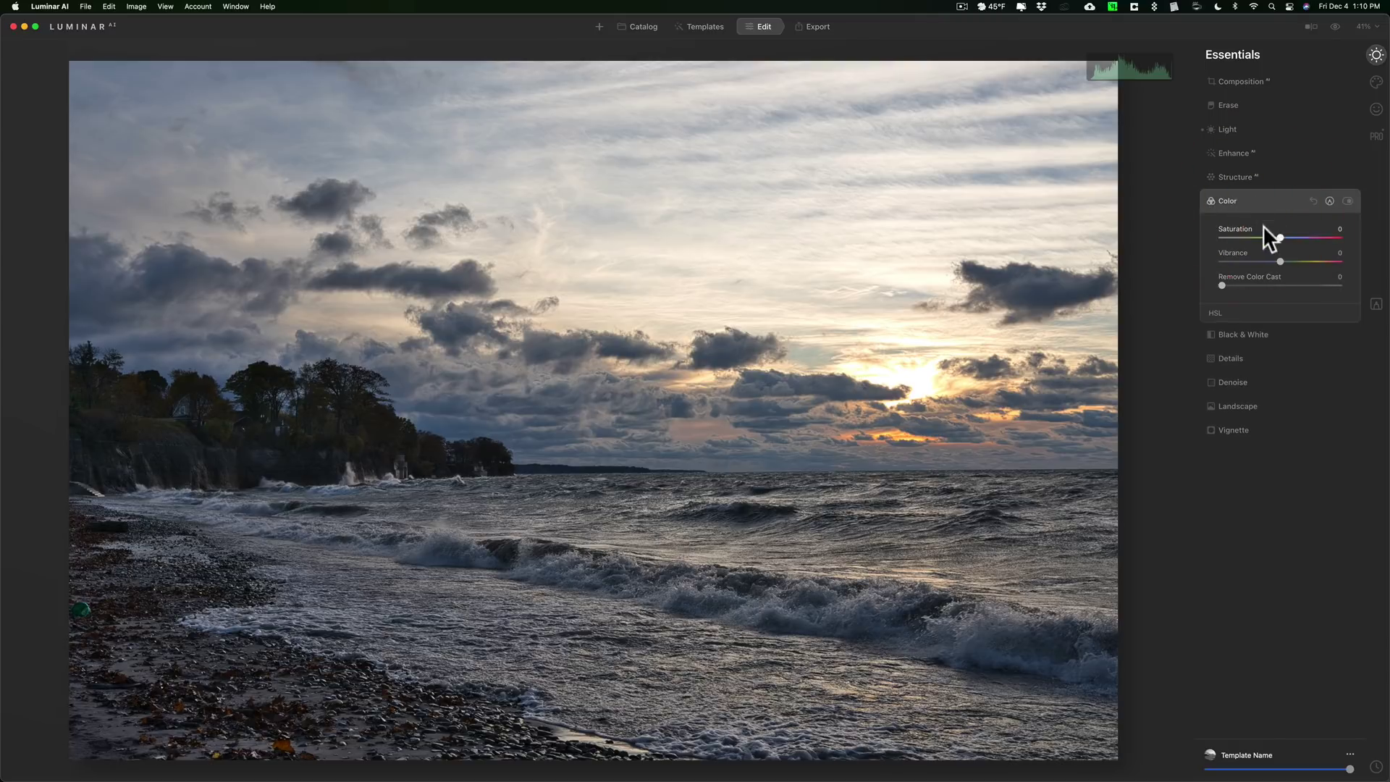
pyautogui.click(1223, 312)
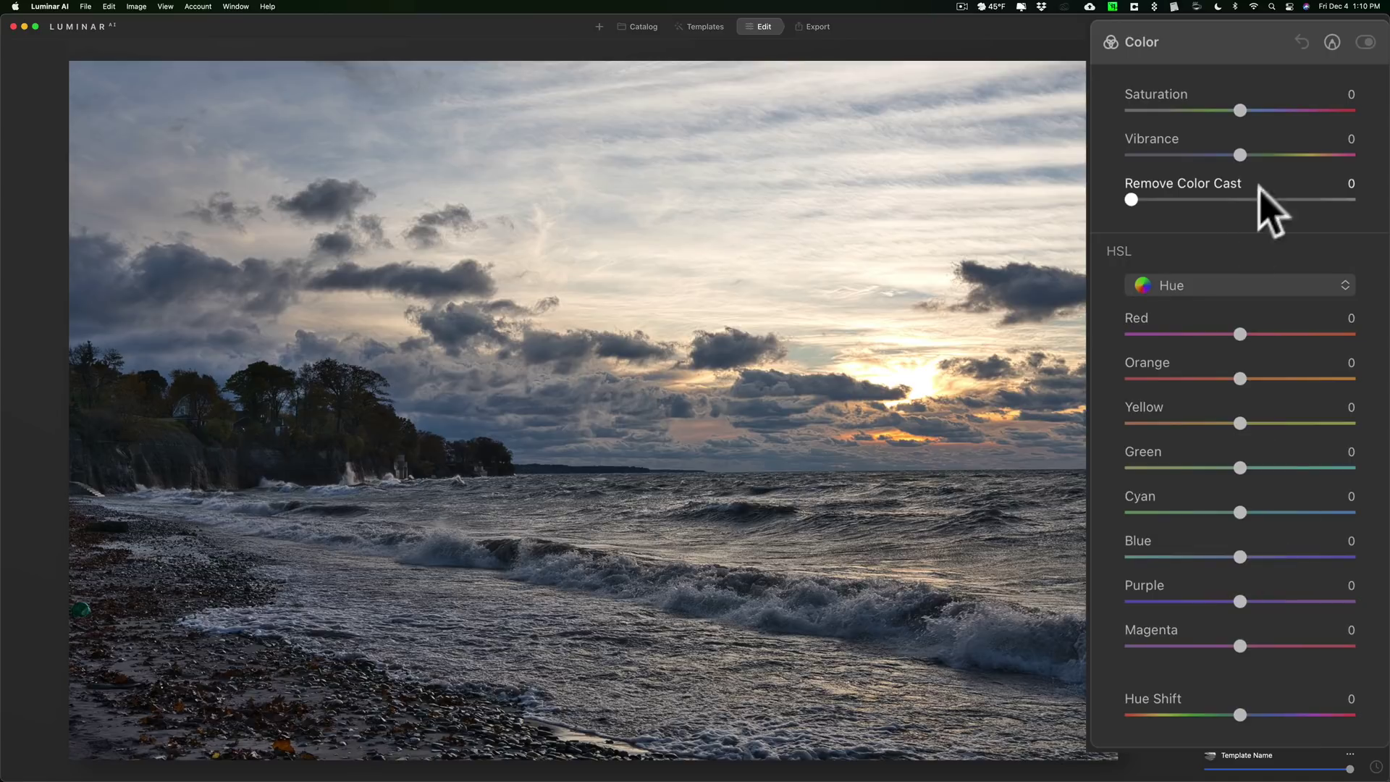
pyautogui.click(1227, 286)
pyautogui.click(1217, 362)
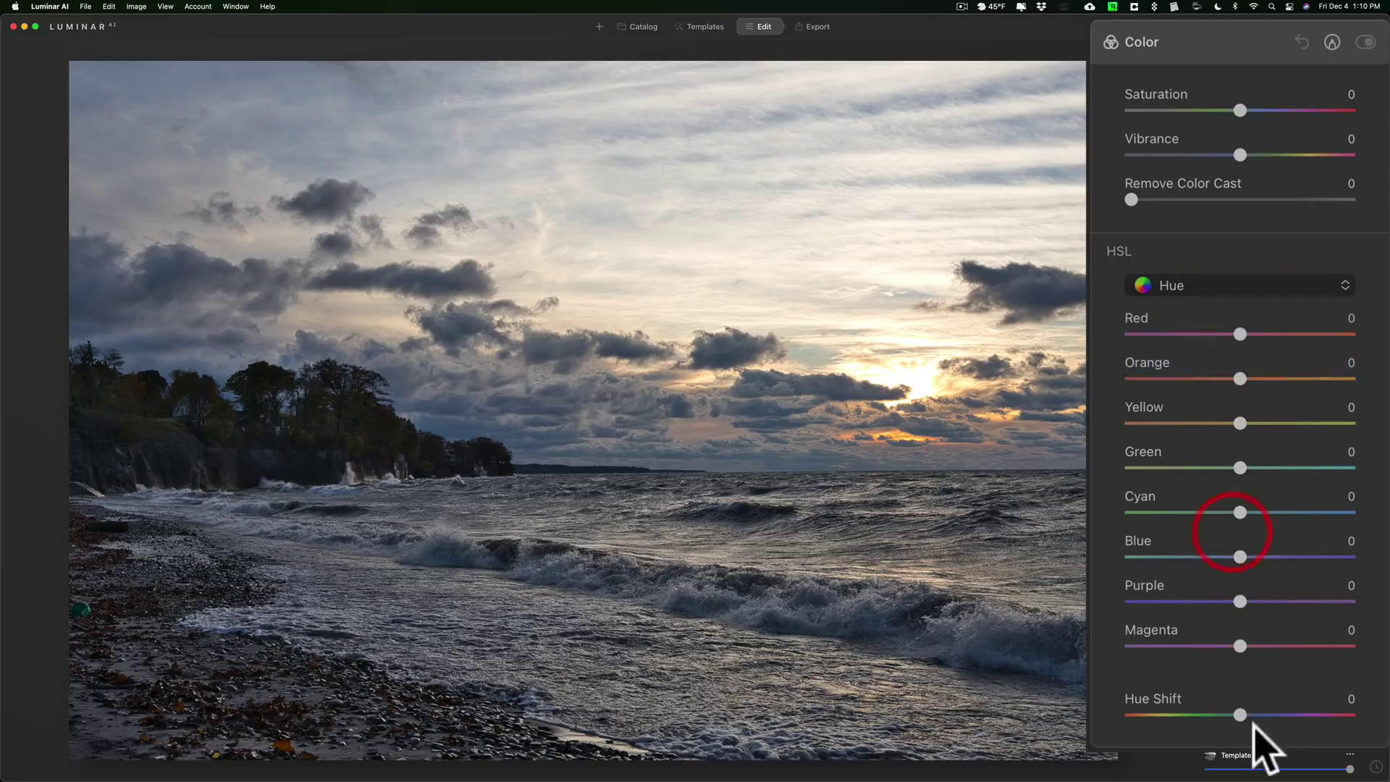
pyautogui.moveTo(1241, 557); pyautogui.dragTo(1223, 556)
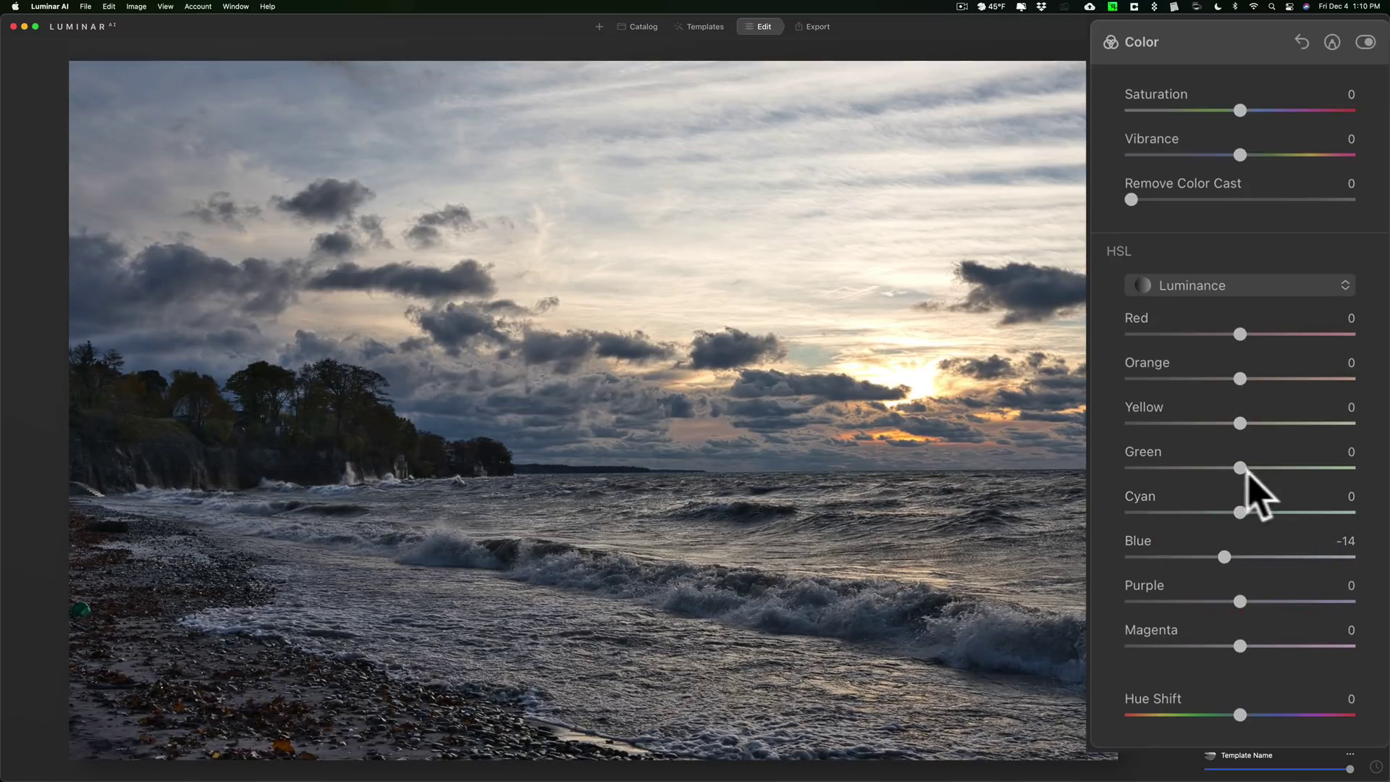
pyautogui.moveTo(1240, 424); pyautogui.dragTo(1268, 424)
pyautogui.moveTo(1240, 379); pyautogui.dragTo(1218, 378)
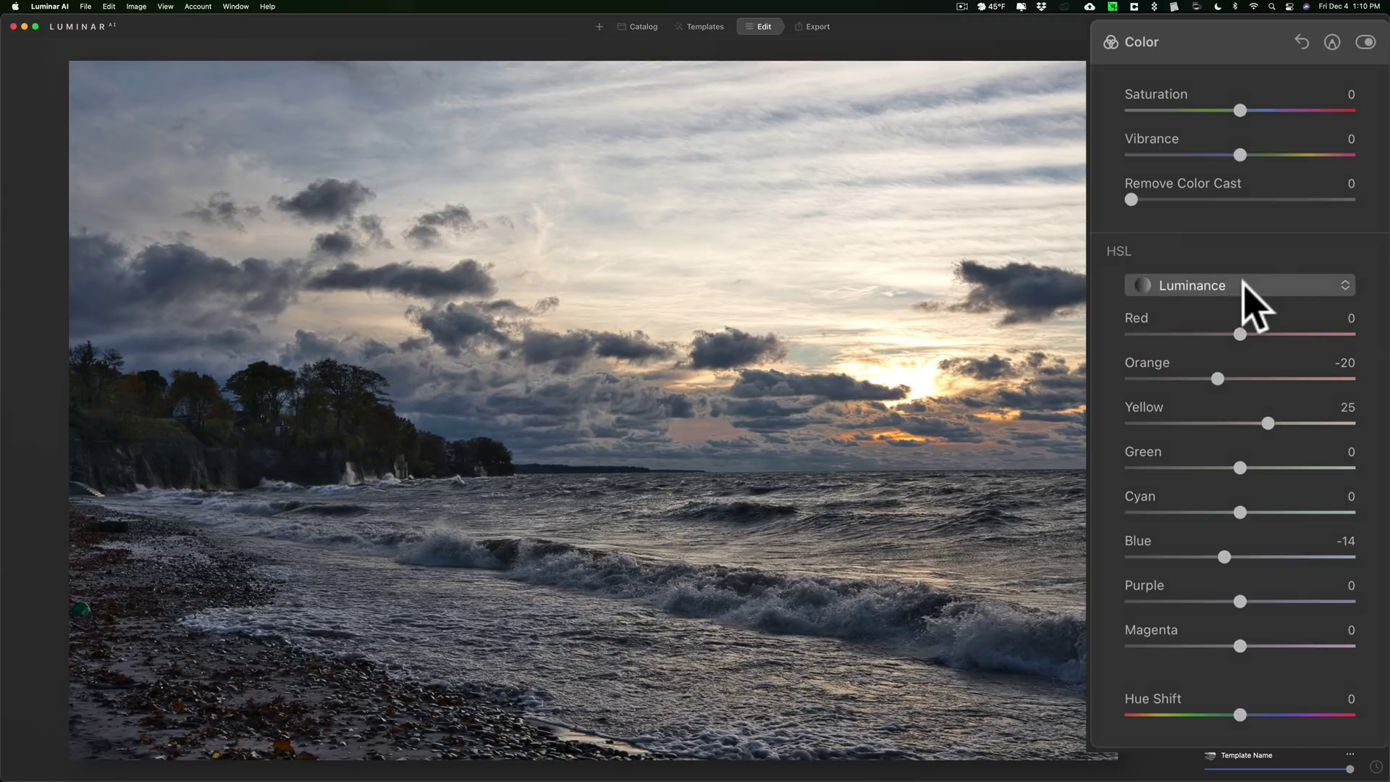
# - Boost Yellow saturation to 14, raise Green luminance to 99, and collapse HSL
pyautogui.click(1242, 286)
pyautogui.click(1272, 341)
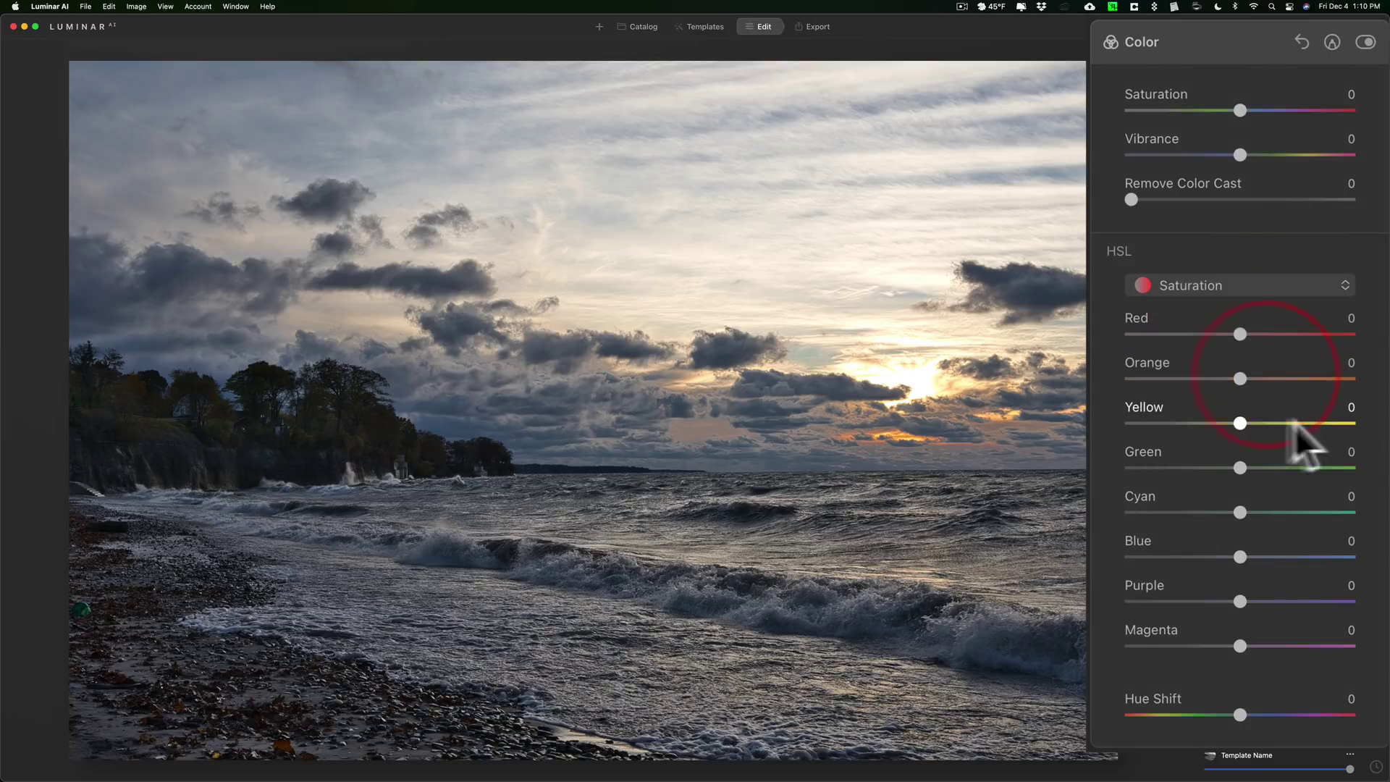
pyautogui.moveTo(1241, 423); pyautogui.dragTo(1251, 370)
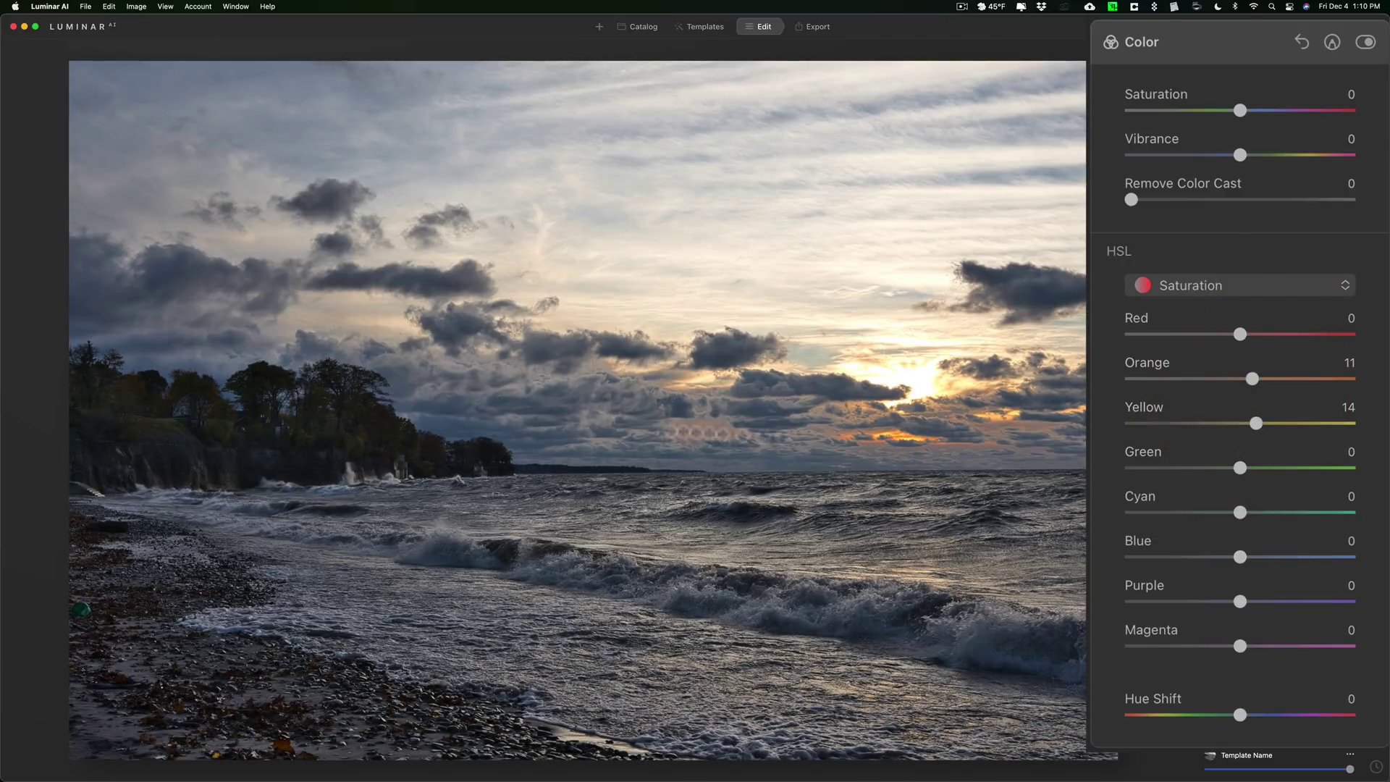
pyautogui.click(1240, 284)
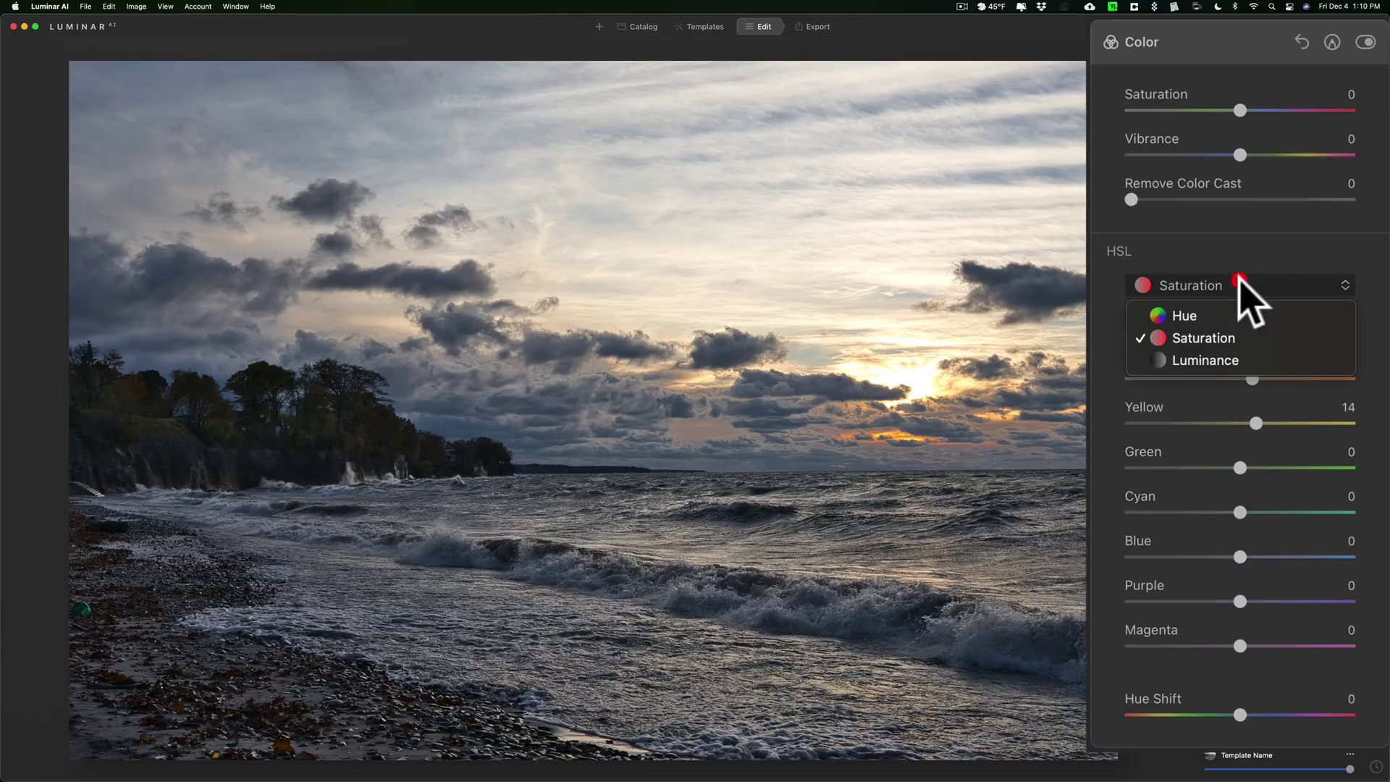
pyautogui.click(1213, 361)
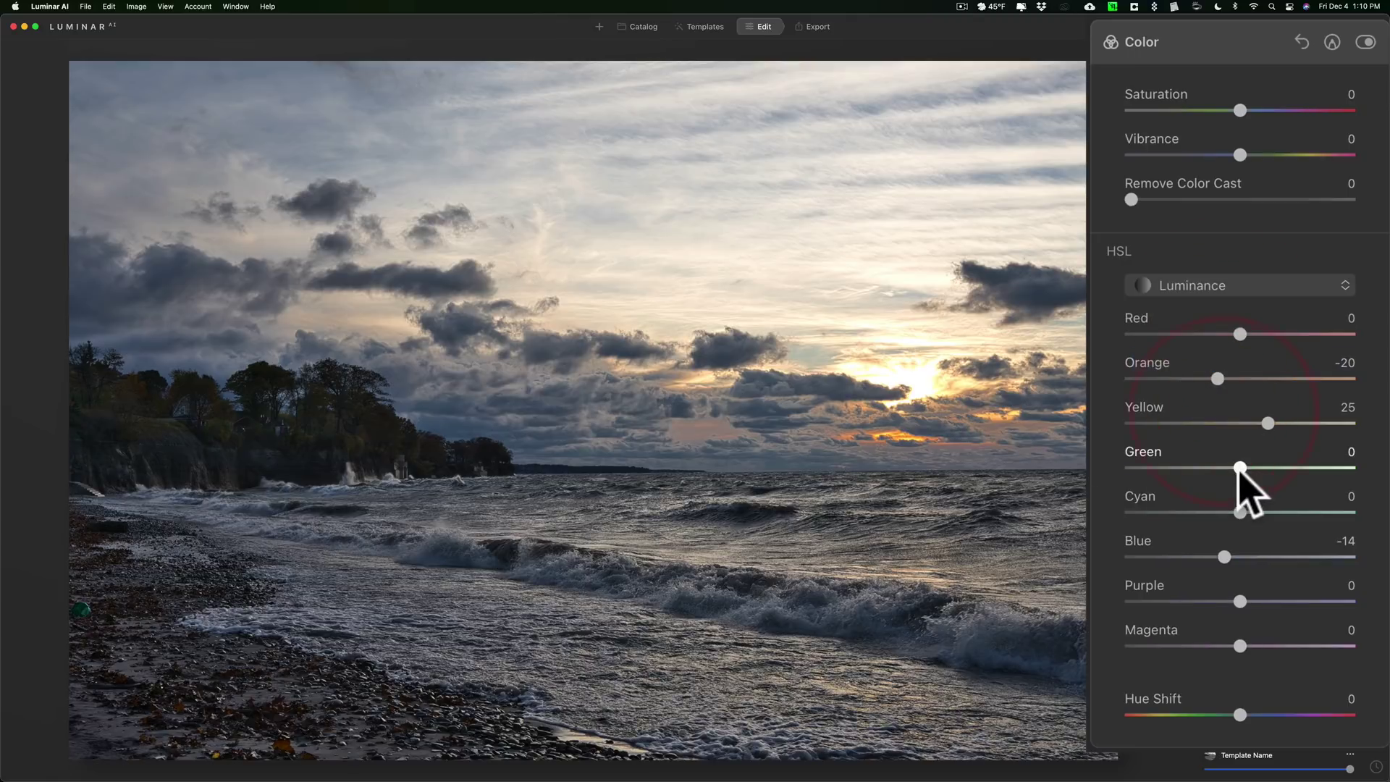
pyautogui.moveTo(1240, 470); pyautogui.dragTo(1356, 488)
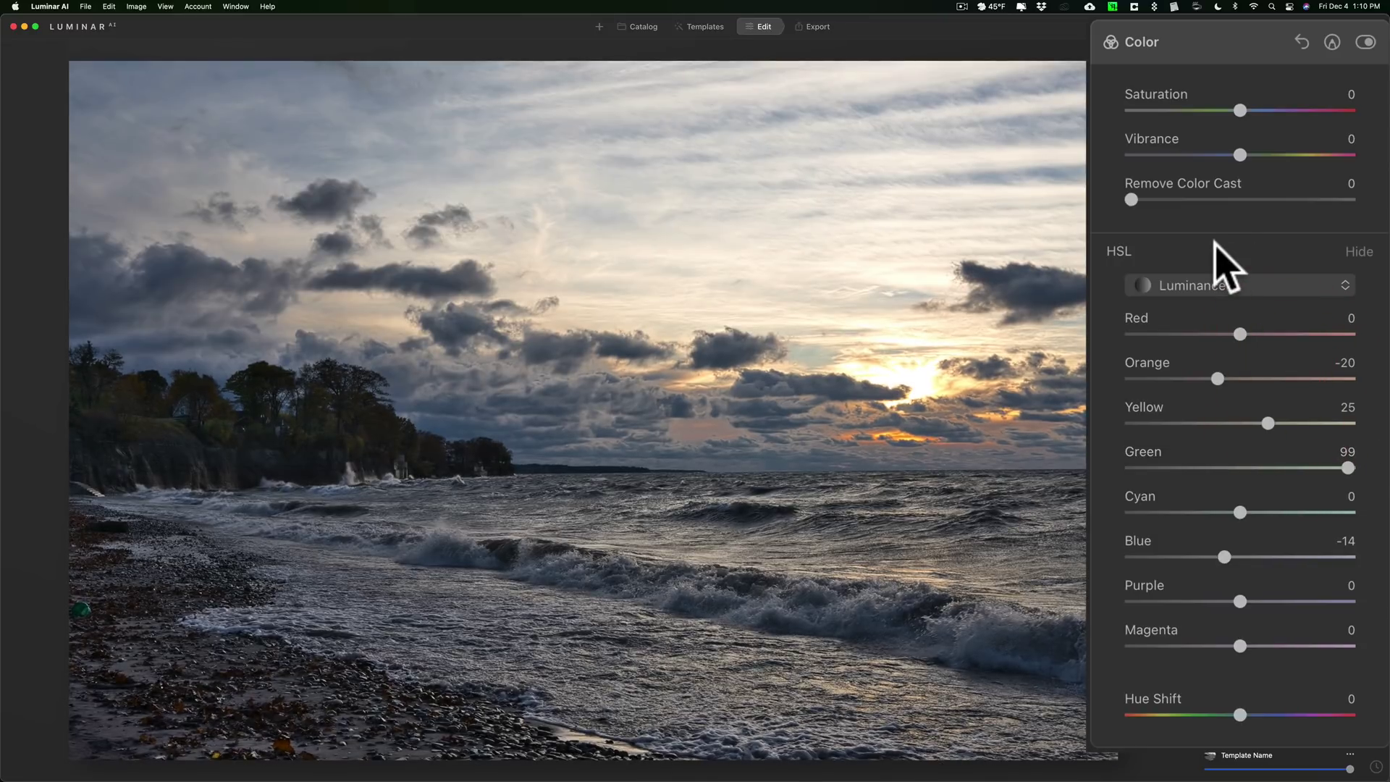
pyautogui.click(1216, 247)
# - Back in Light, lift Shadows to 100 and ease Blacks to -15
pyautogui.click(1216, 42)
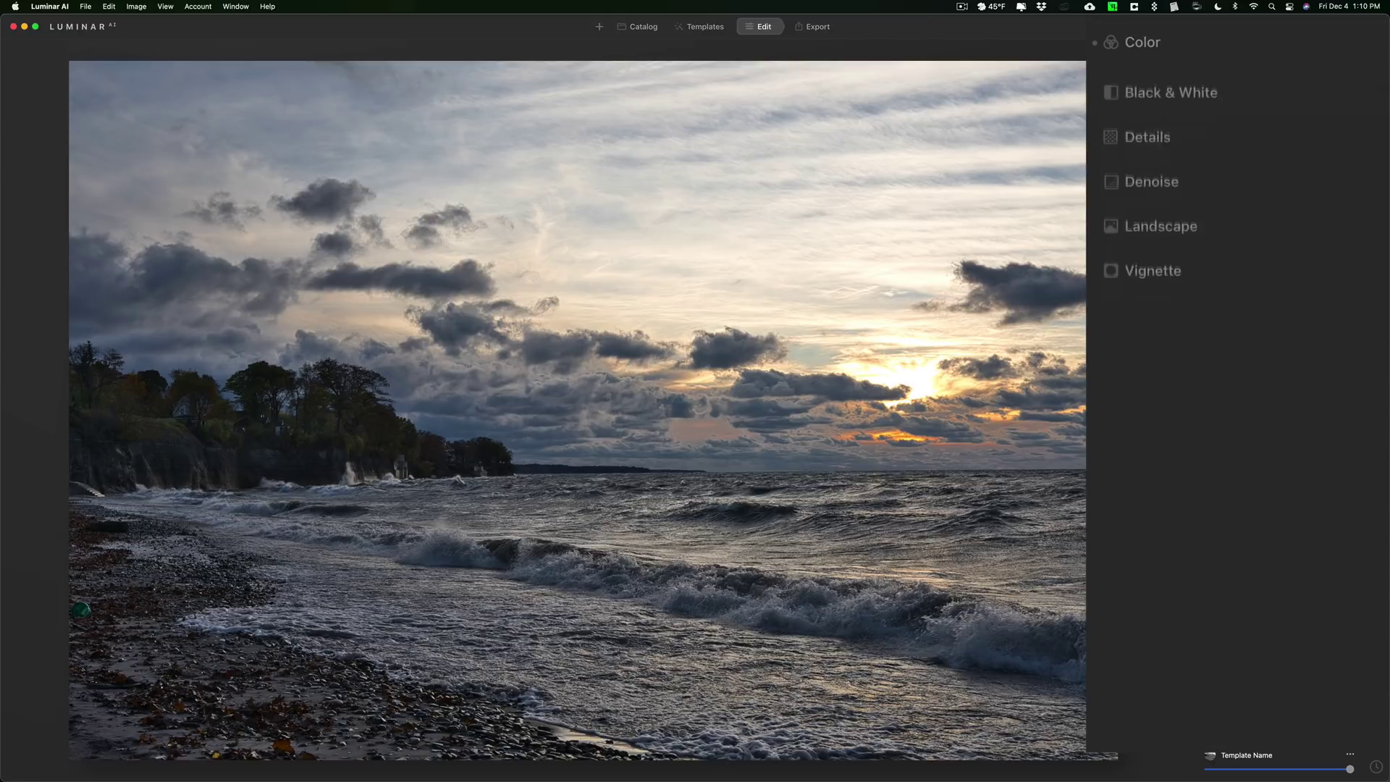
pyautogui.scroll(5, 1296, 218)
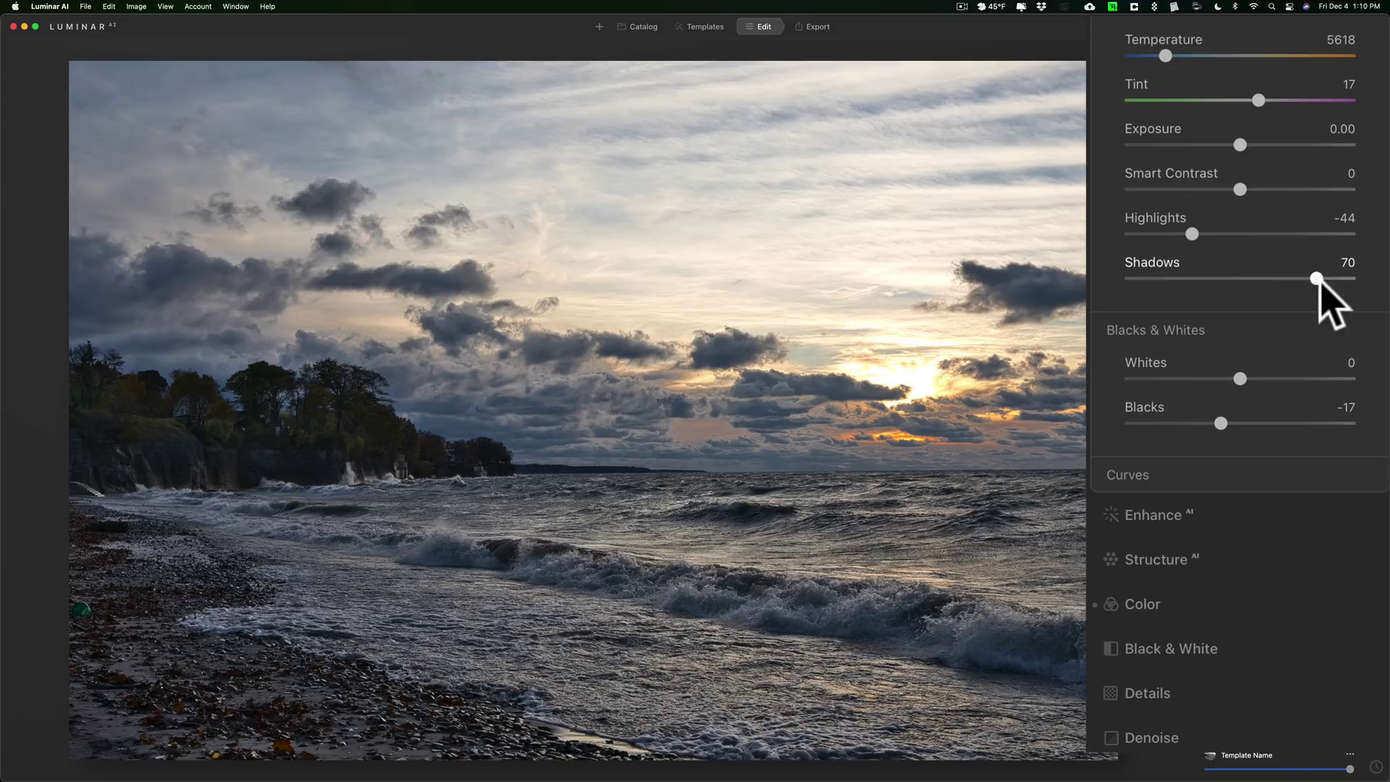
pyautogui.moveTo(1317, 278); pyautogui.dragTo(1359, 292)
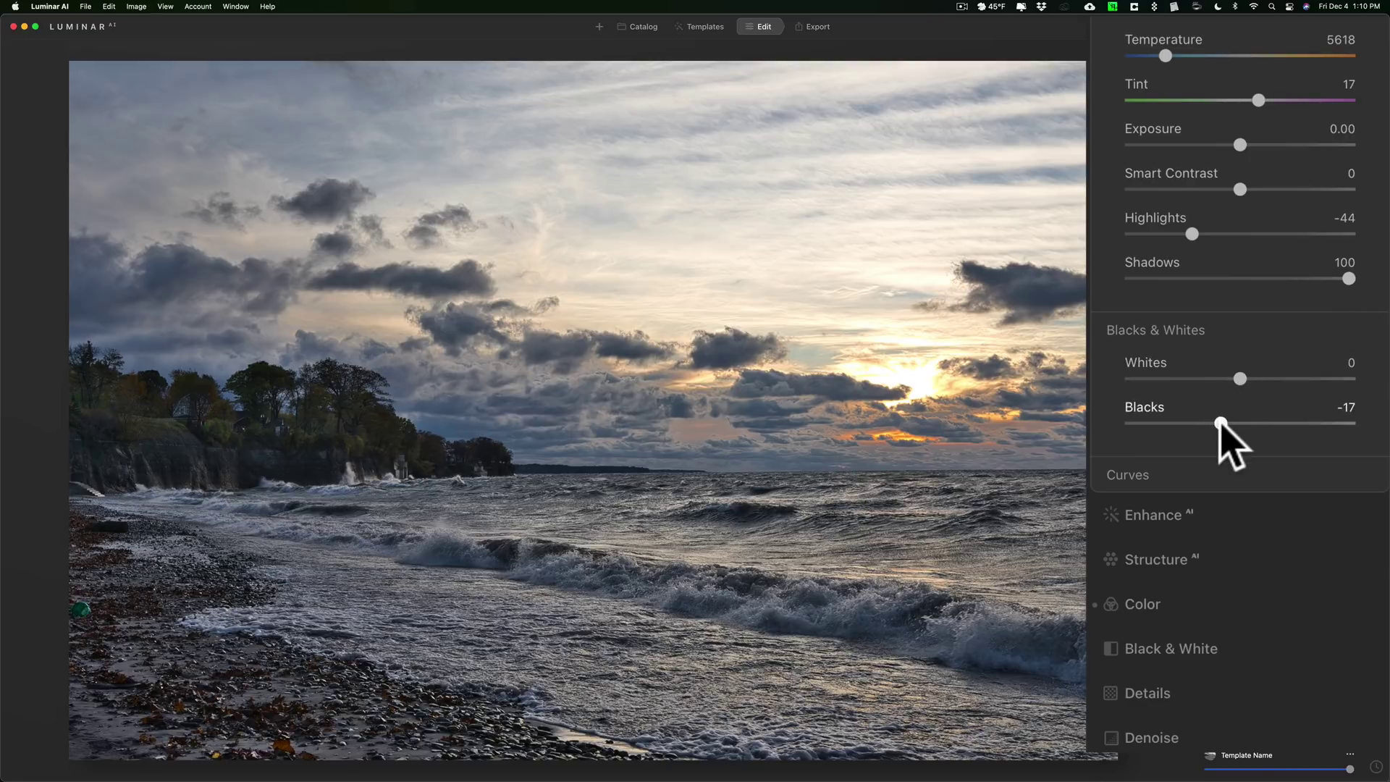
pyautogui.moveTo(1219, 424); pyautogui.dragTo(1224, 423)
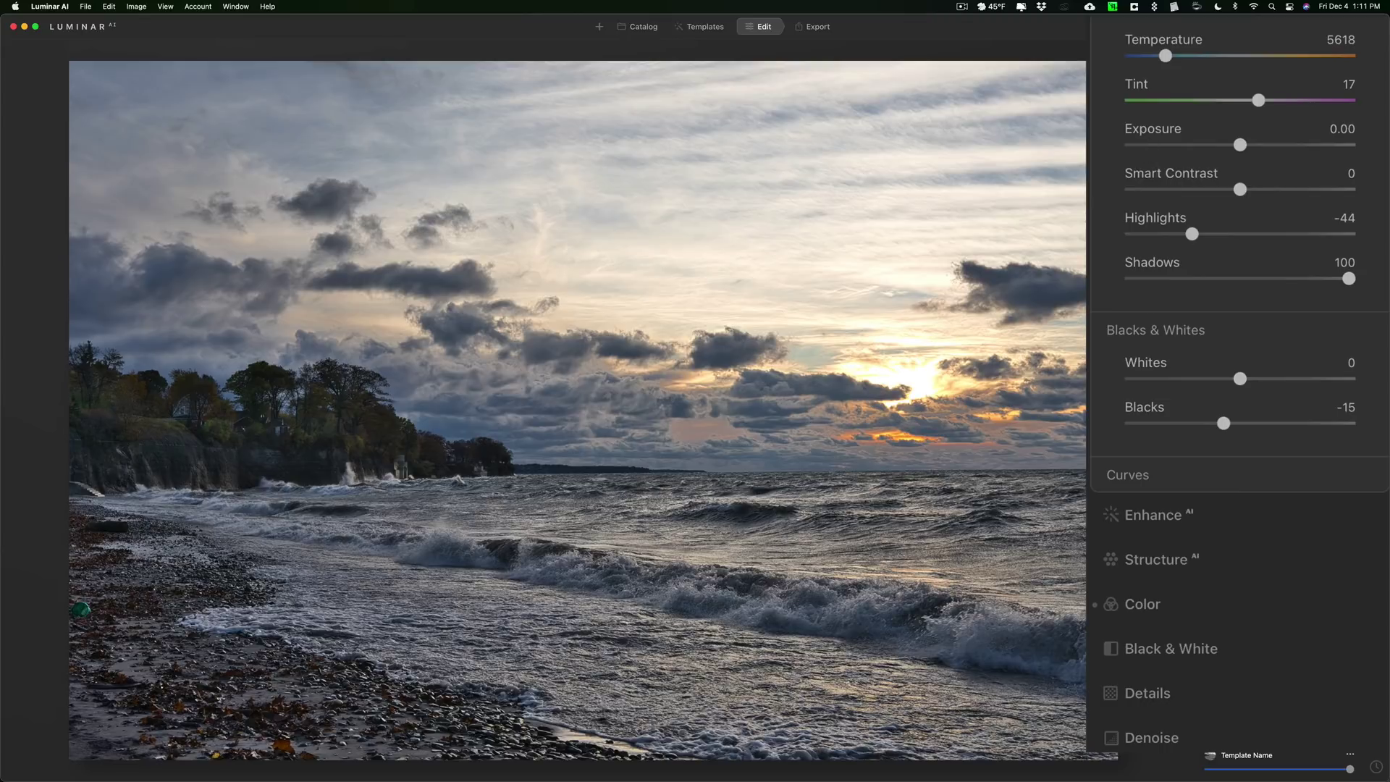
# - Raise overall Color Saturation to 13 and fold the Color tool away
pyautogui.scroll(-8, 1240, 391)
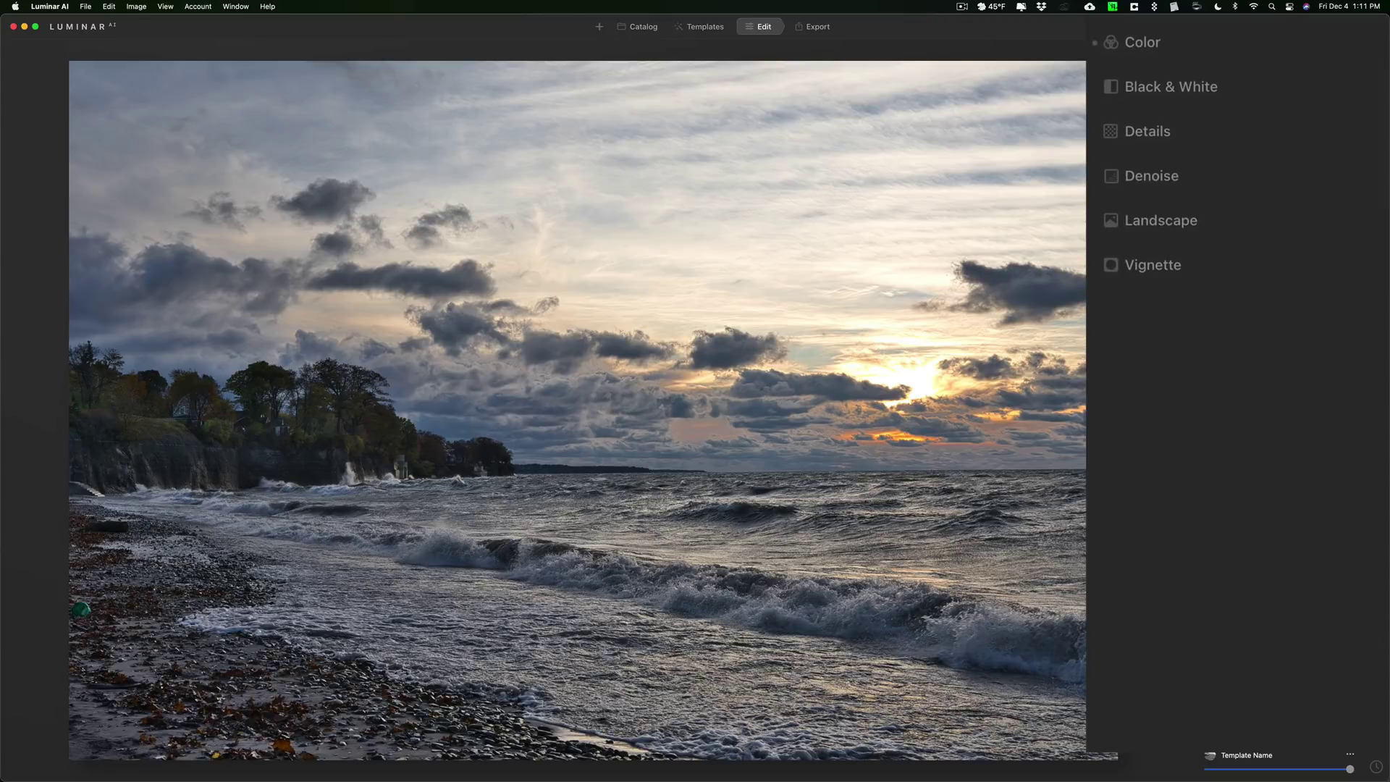
pyautogui.click(1221, 40)
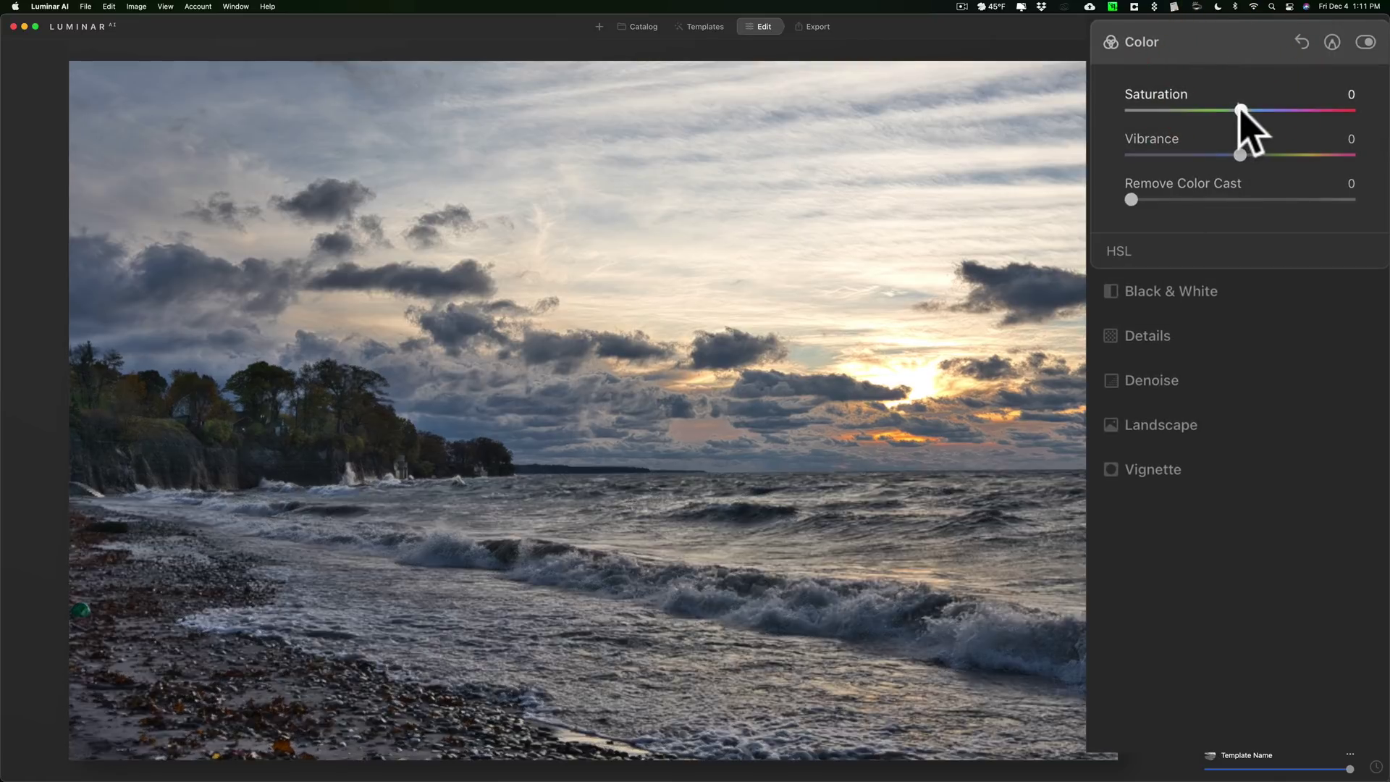
pyautogui.moveTo(1240, 108); pyautogui.dragTo(1255, 110)
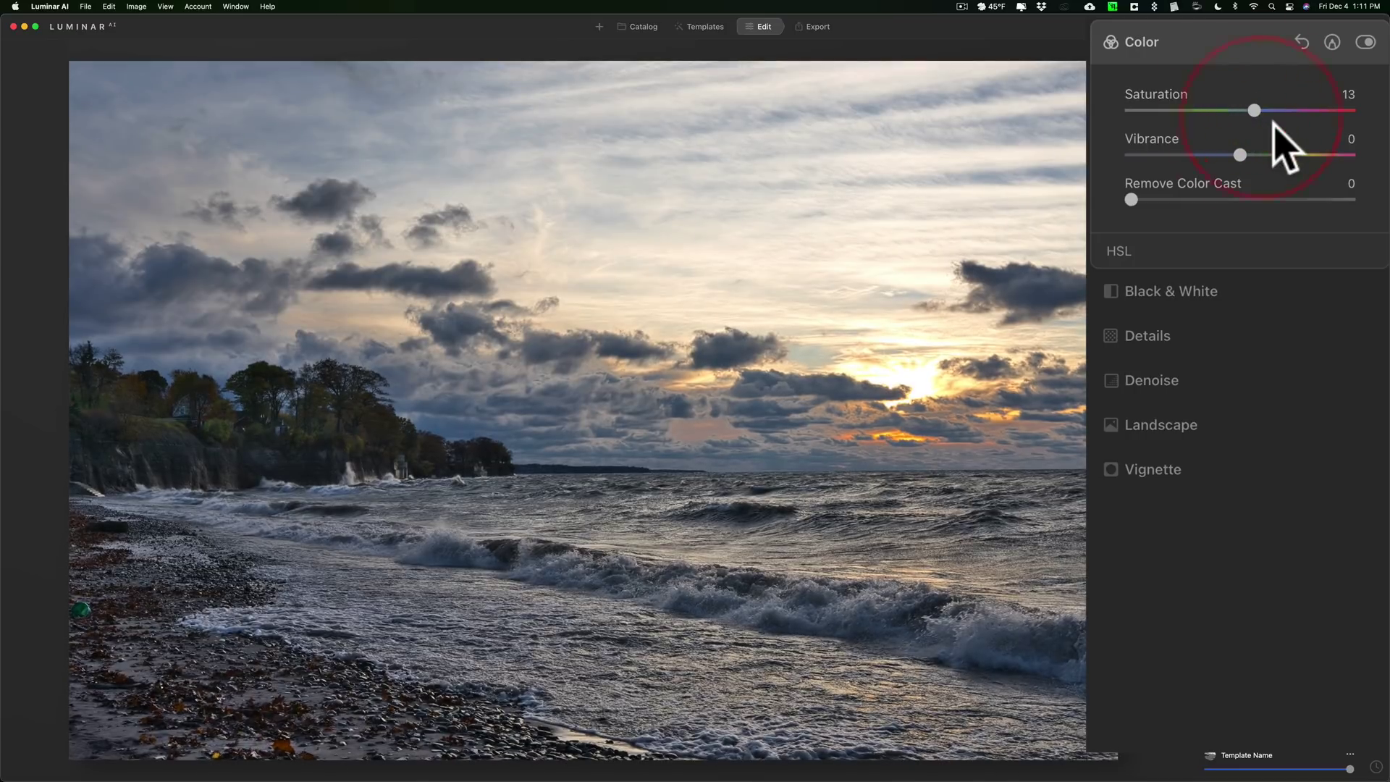
pyautogui.click(1234, 36)
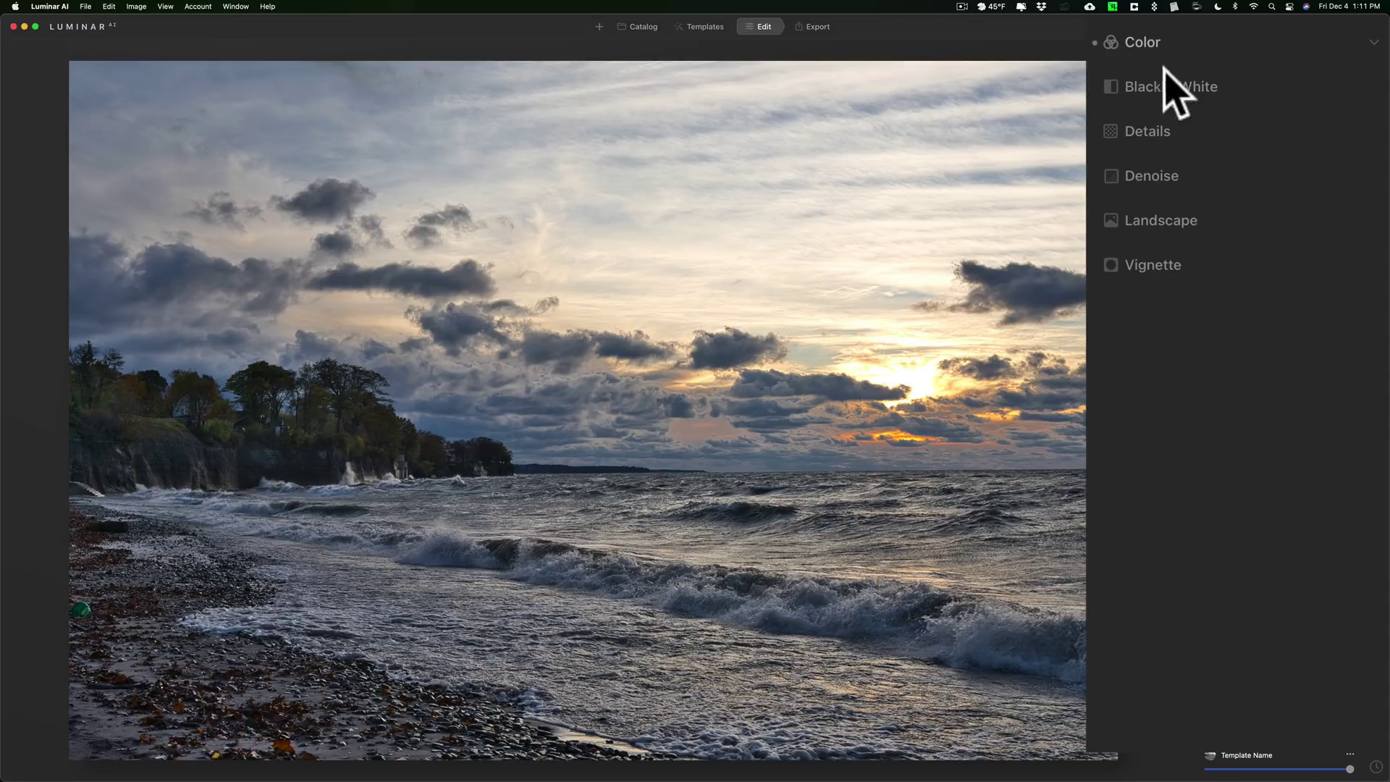
# - Set Details to Small 2, Medium 10, Large 11 and Sharpen 11
pyautogui.click(1174, 139)
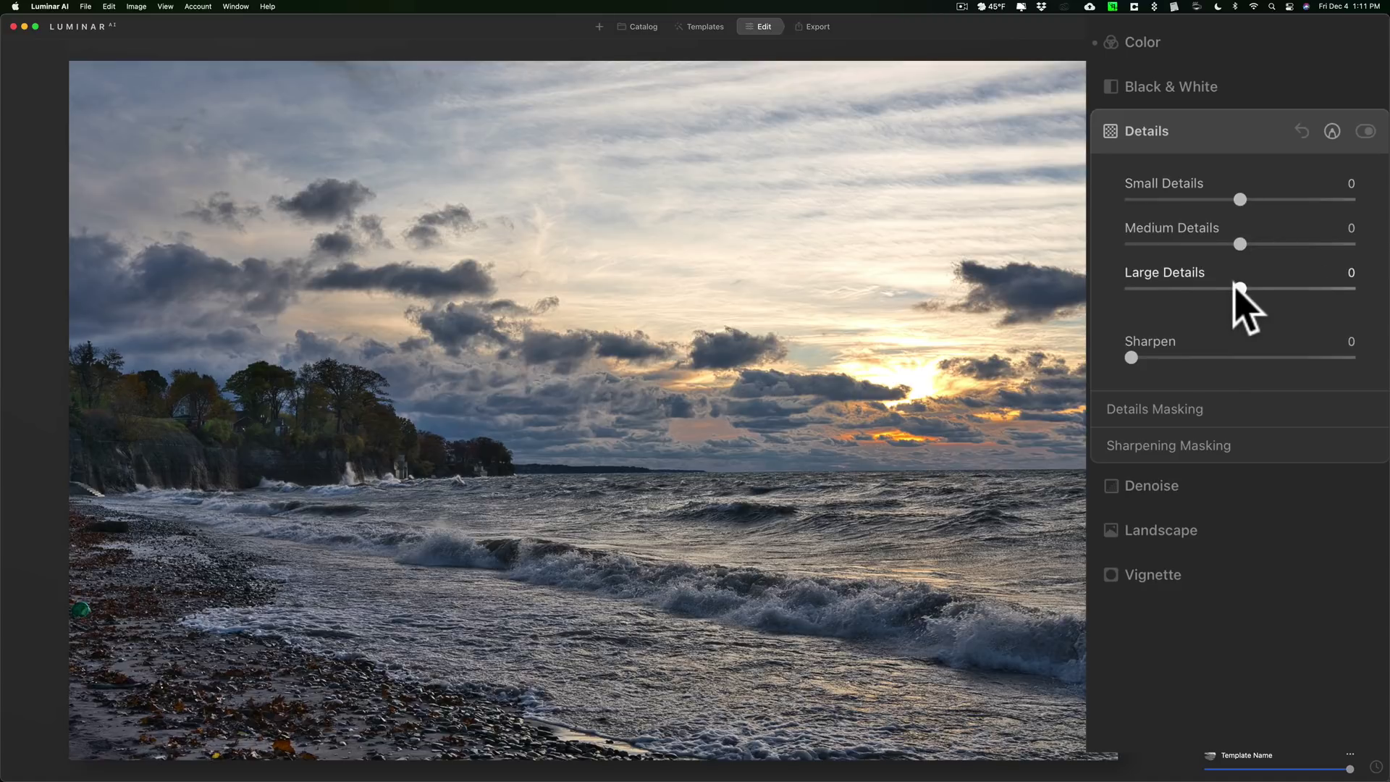
pyautogui.moveTo(1240, 288)
pyautogui.mouseDown()
pyautogui.moveTo(1280, 288)
pyautogui.moveTo(1260, 289)
pyautogui.moveTo(1277, 288)
pyautogui.moveTo(1257, 244)
pyautogui.moveTo(1257, 288)
pyautogui.mouseUp()
pyautogui.click(1255, 244)
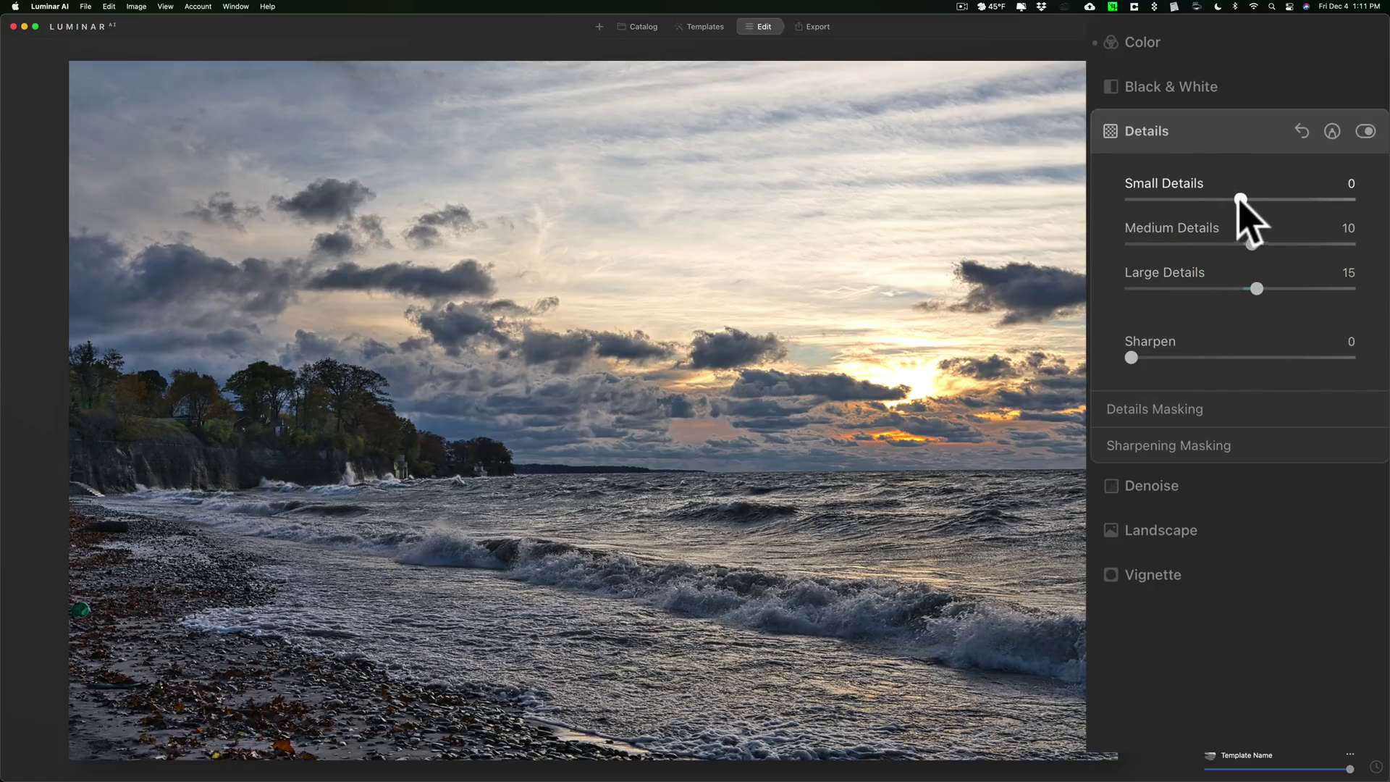
pyautogui.moveTo(1240, 199); pyautogui.dragTo(1242, 201)
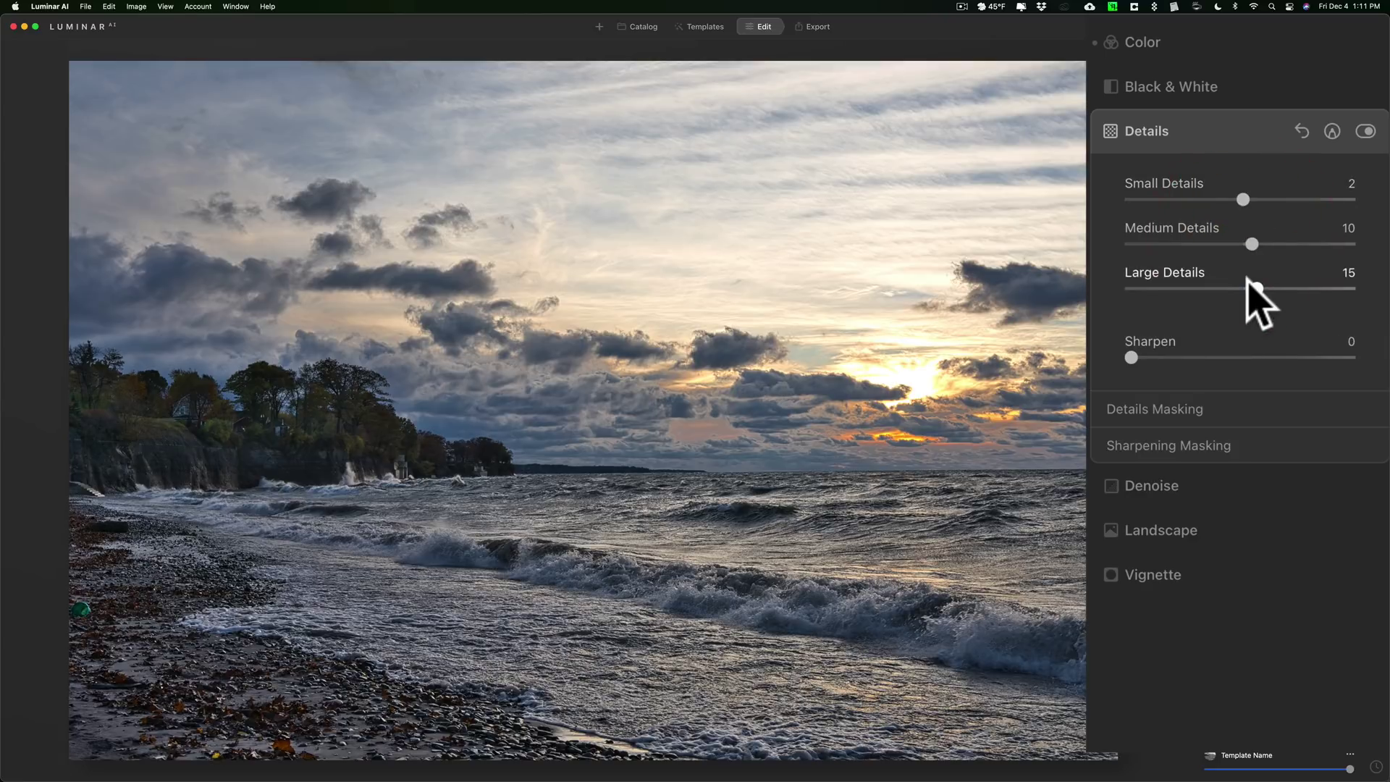
pyautogui.moveTo(1257, 288); pyautogui.dragTo(1253, 289)
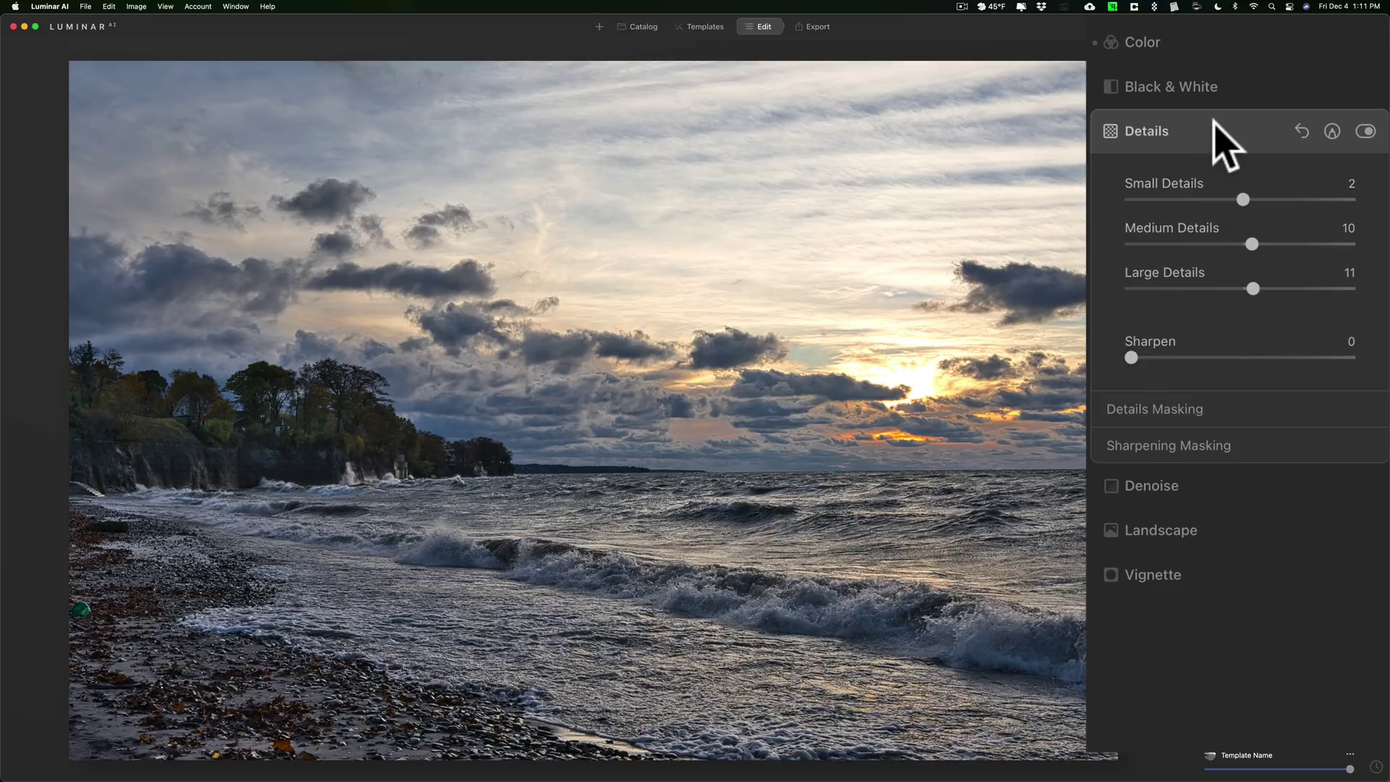
pyautogui.moveTo(1132, 357); pyautogui.dragTo(1157, 355)
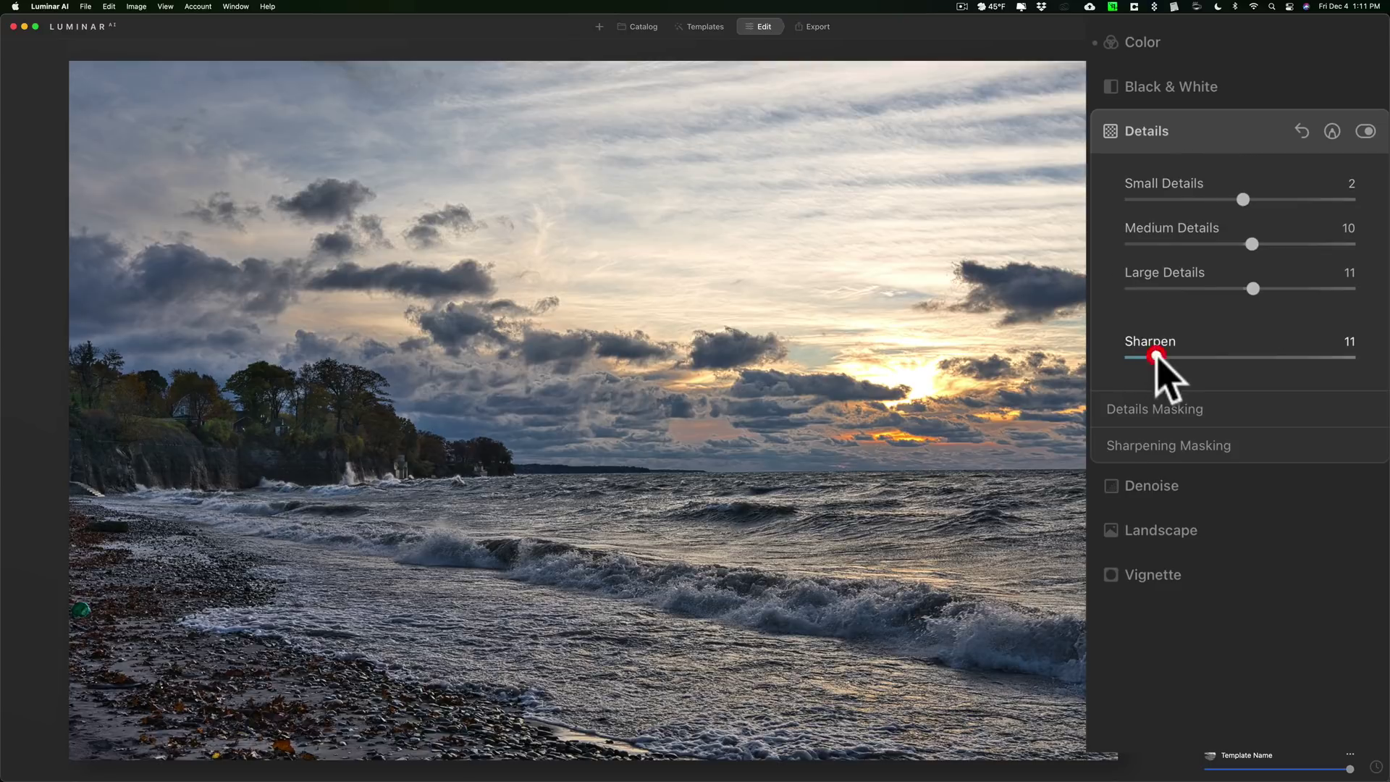
pyautogui.click(1235, 412)
# - Fold away Details and set Luminosity Denoise to 9, checking the noise at 100% zoom
pyautogui.click(1233, 412)
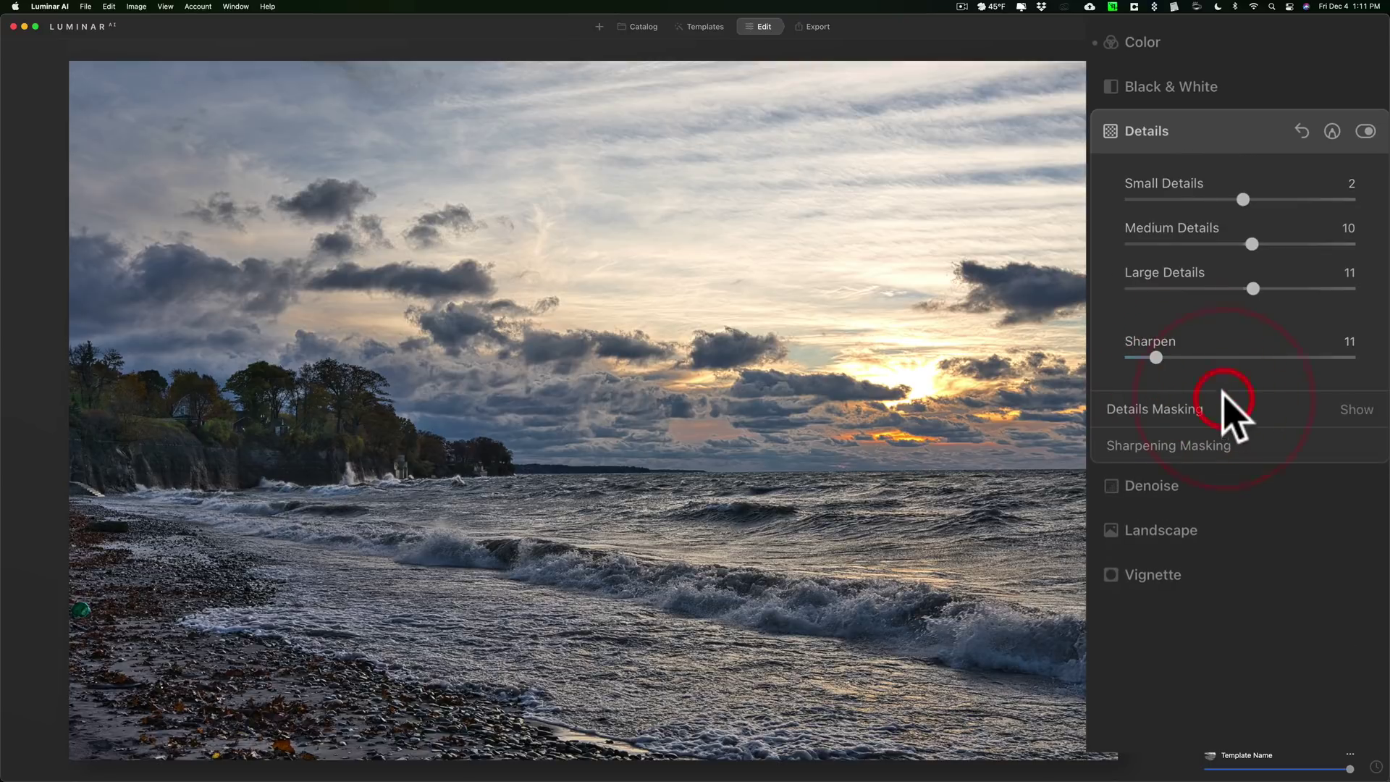
pyautogui.click(1188, 143)
pyautogui.click(1186, 173)
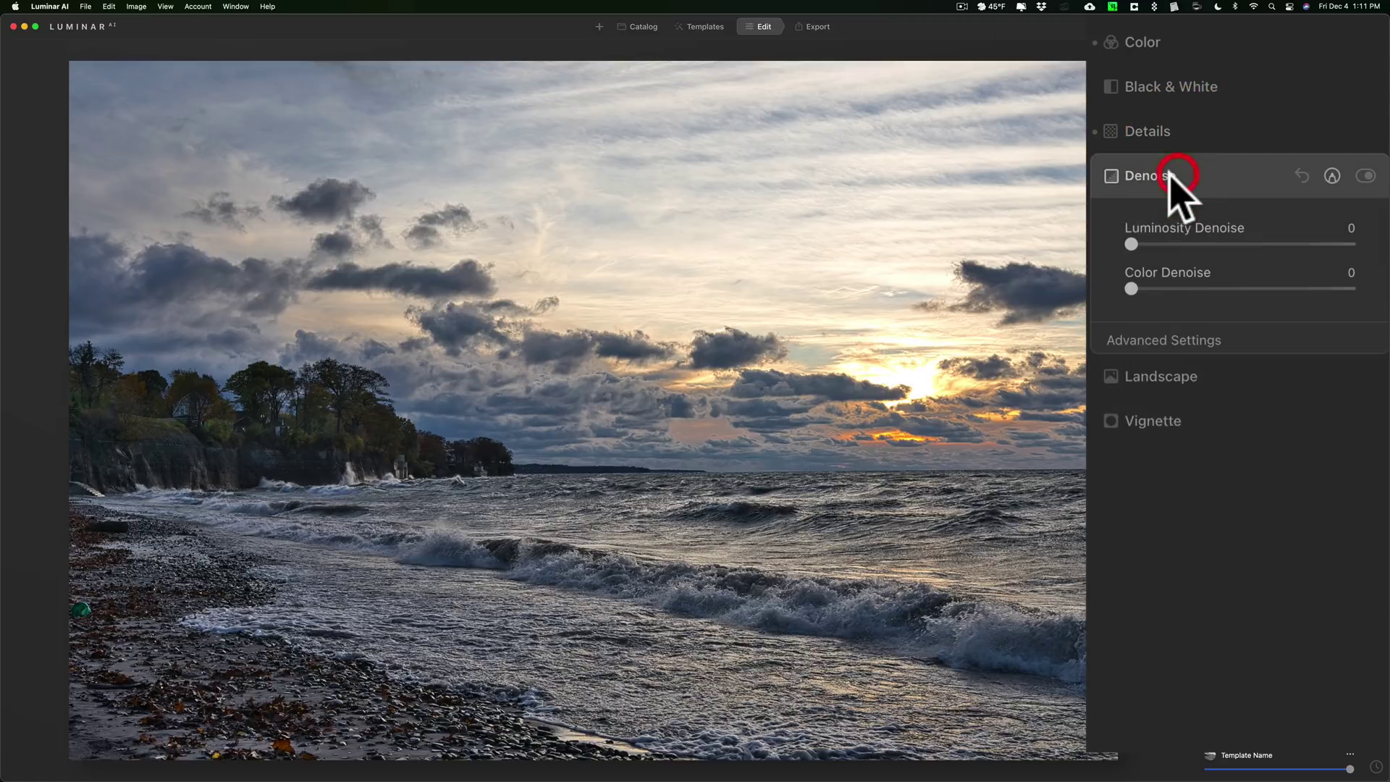
pyautogui.click(637, 308)
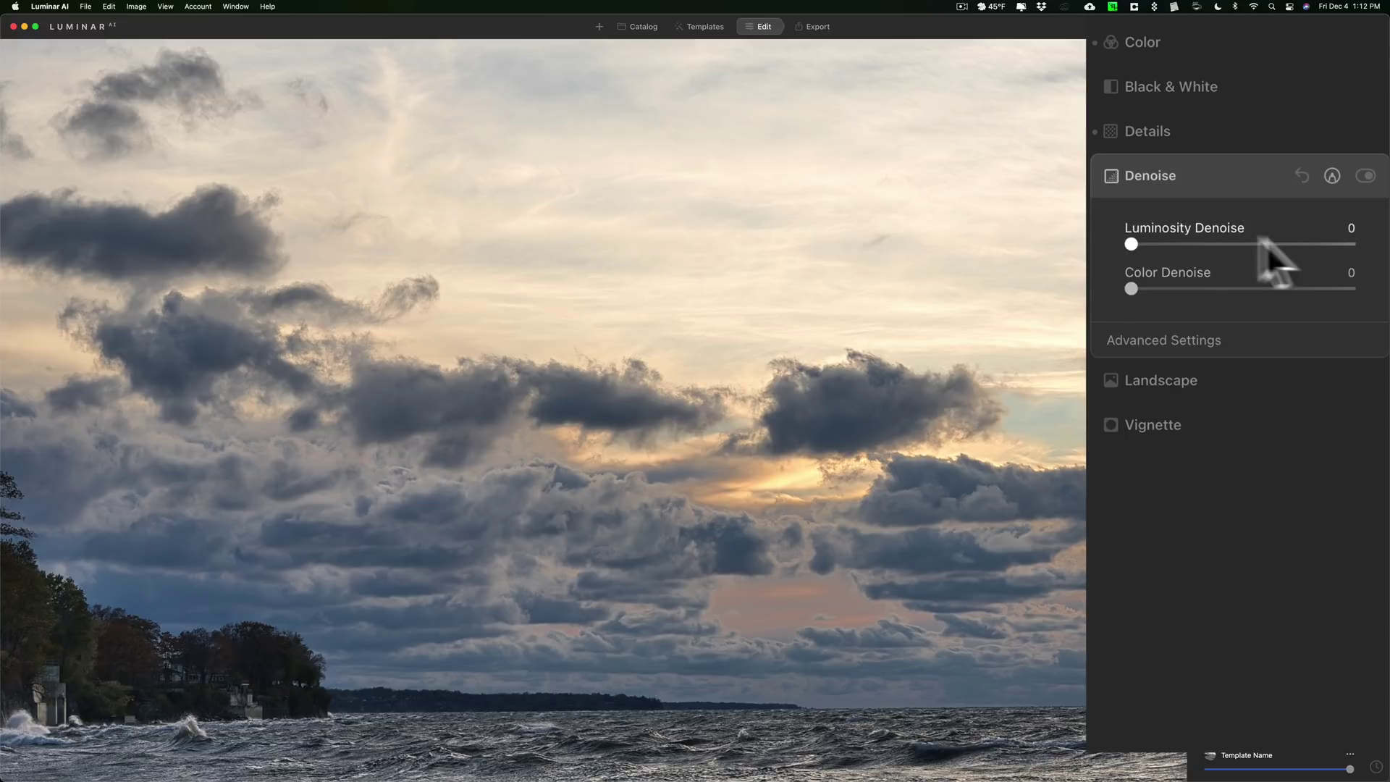
pyautogui.moveTo(1130, 243); pyautogui.dragTo(1153, 244)
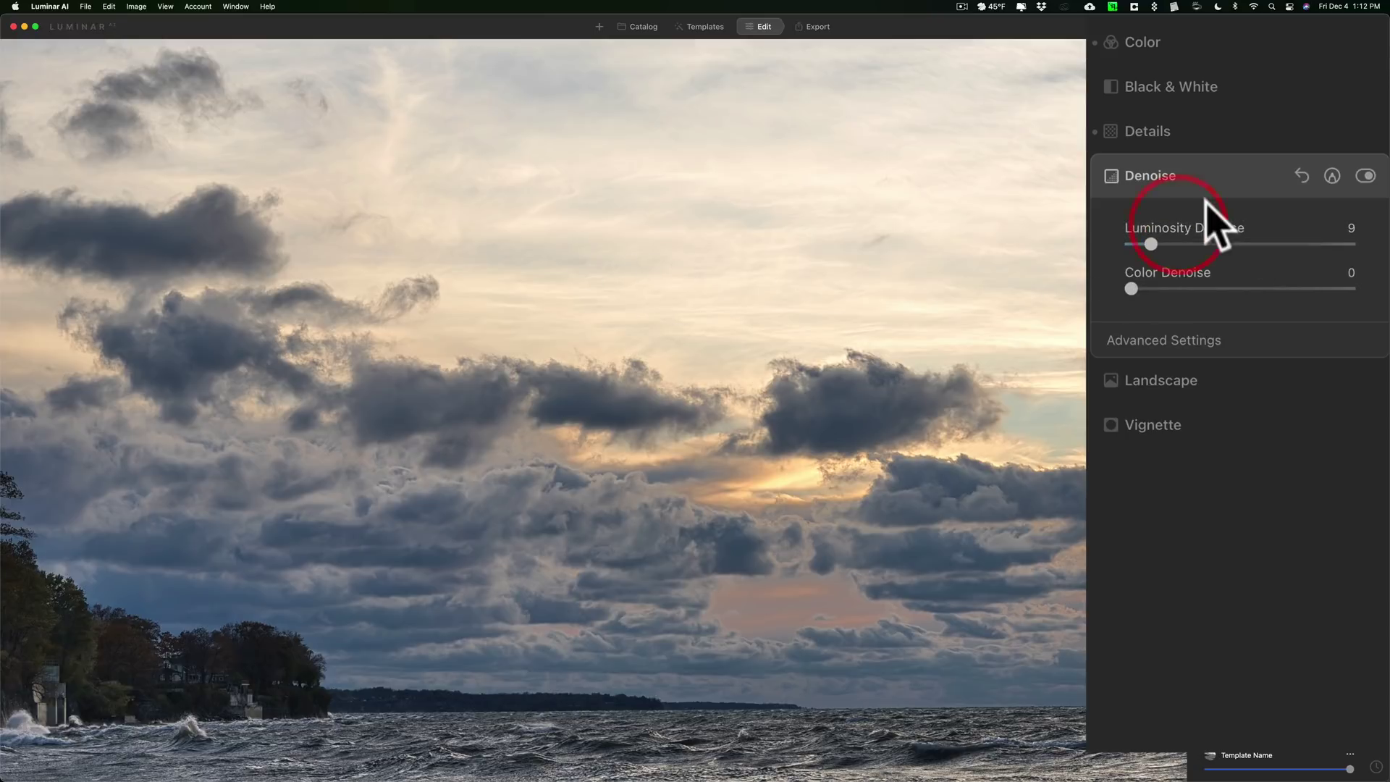
pyautogui.click(1179, 177)
pyautogui.click(885, 285)
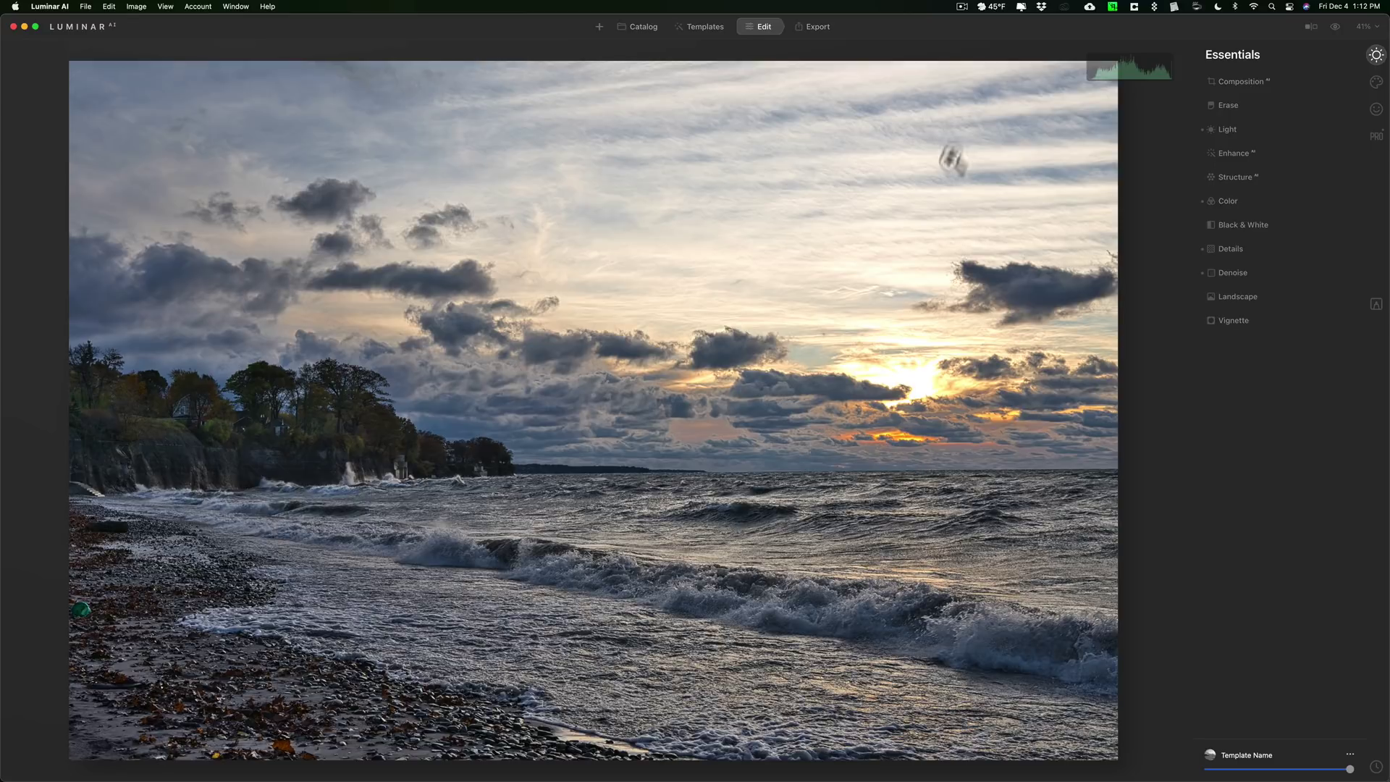
# - In Professional Supercontrast, set Highlights 16, Midtones 17 and Shadows Contrast 58
pyautogui.click(1377, 136)
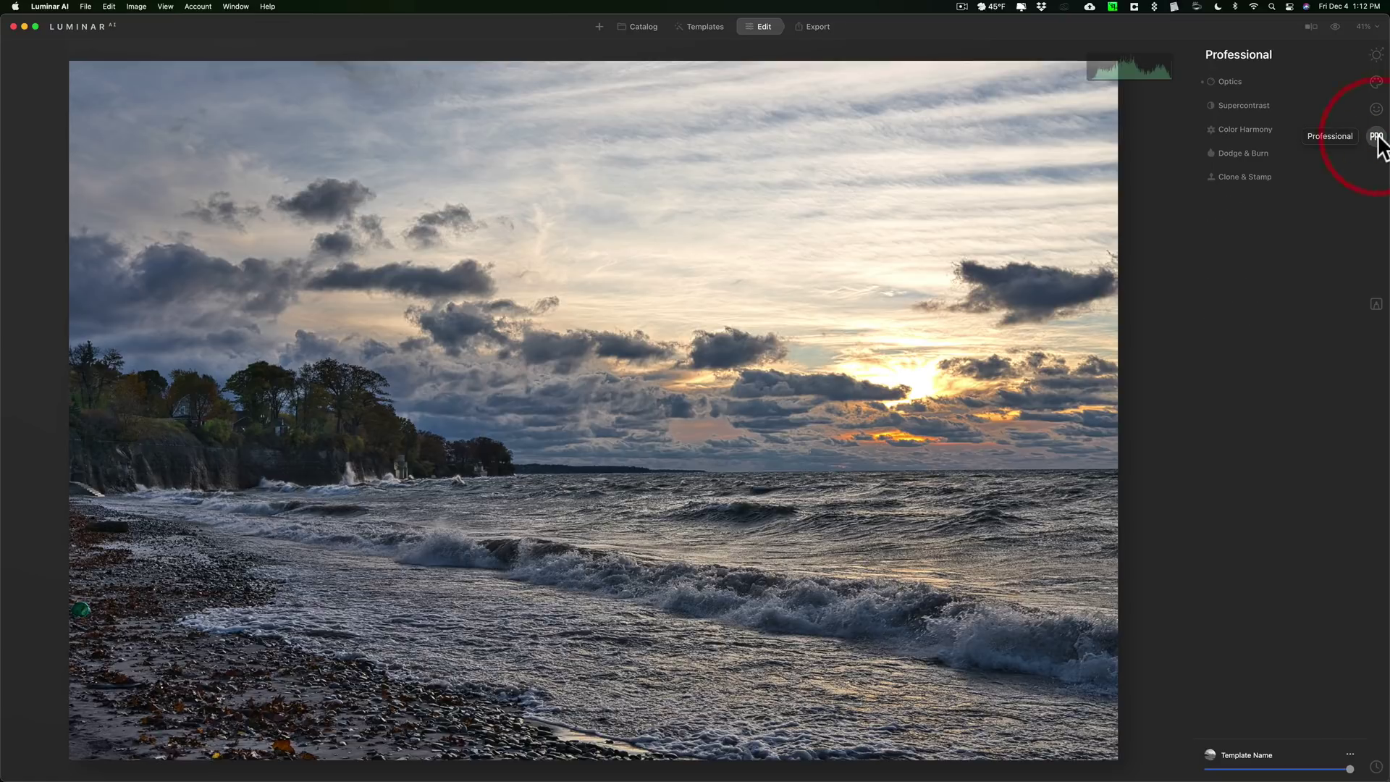
pyautogui.click(1251, 105)
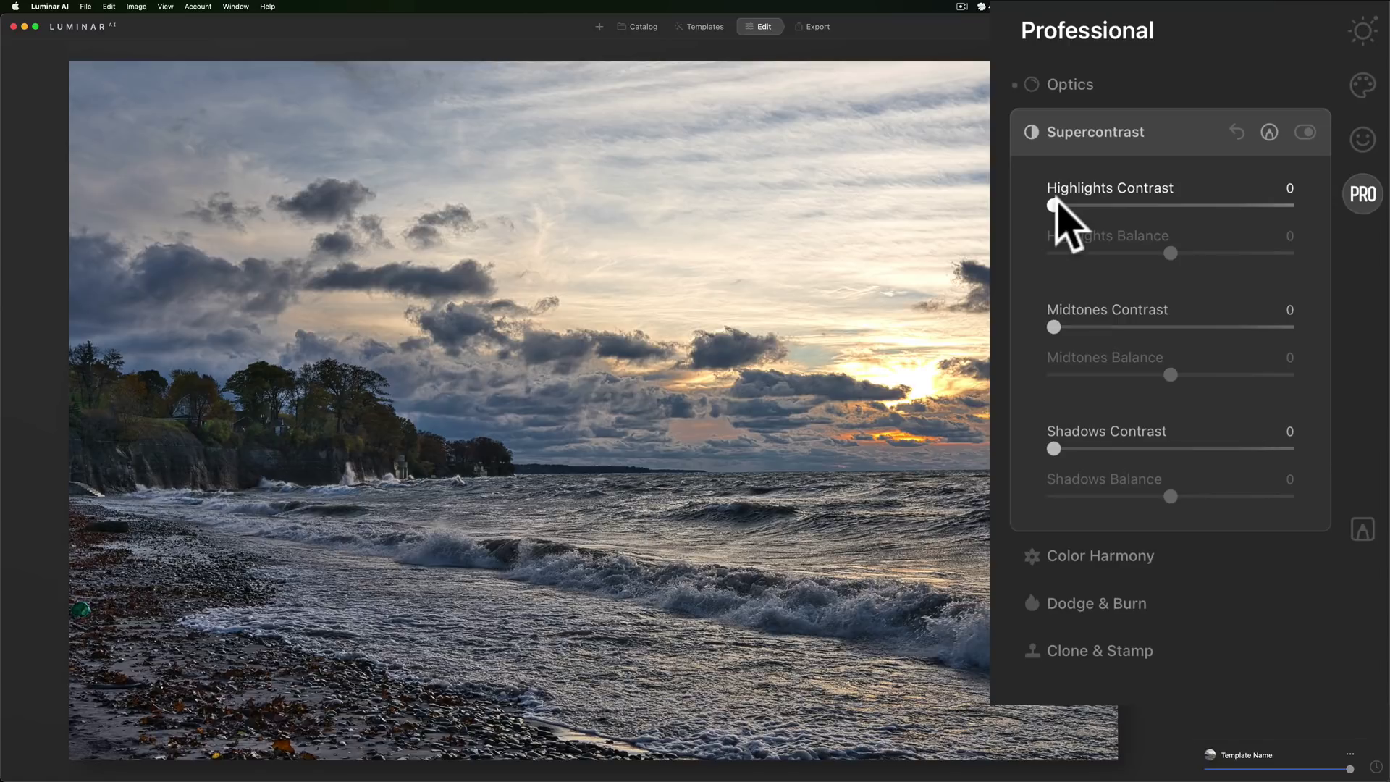
pyautogui.moveTo(1054, 205); pyautogui.dragTo(1098, 206)
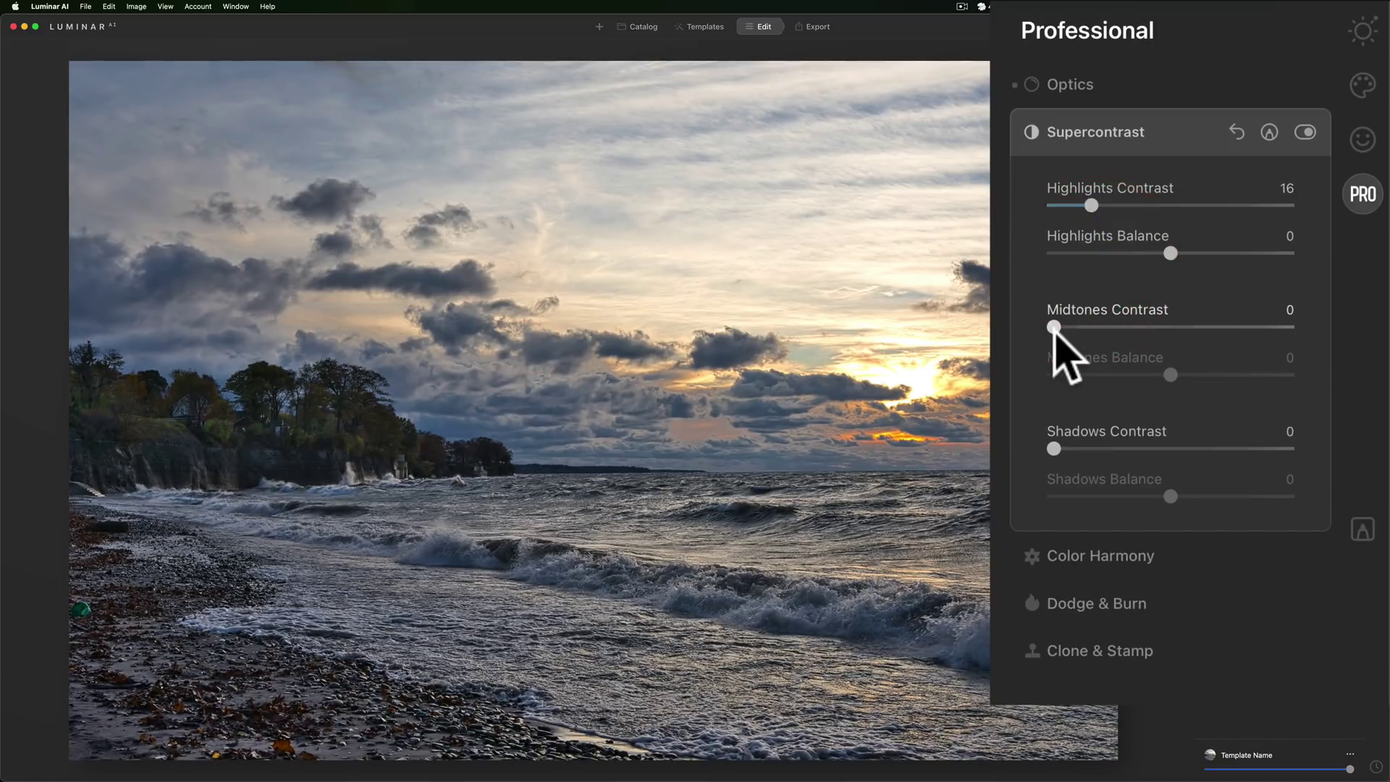
pyautogui.moveTo(1055, 326); pyautogui.dragTo(1096, 327)
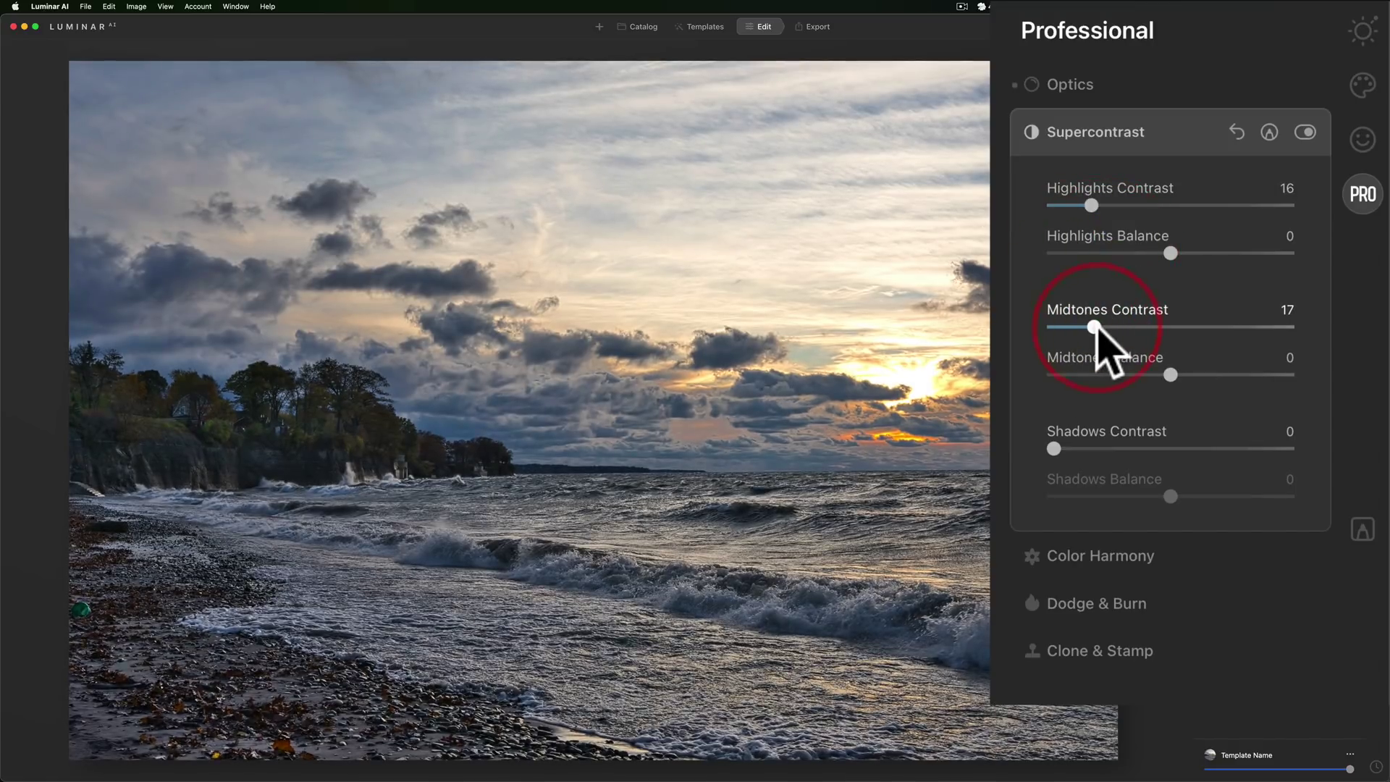
pyautogui.moveTo(1054, 449); pyautogui.dragTo(1194, 449)
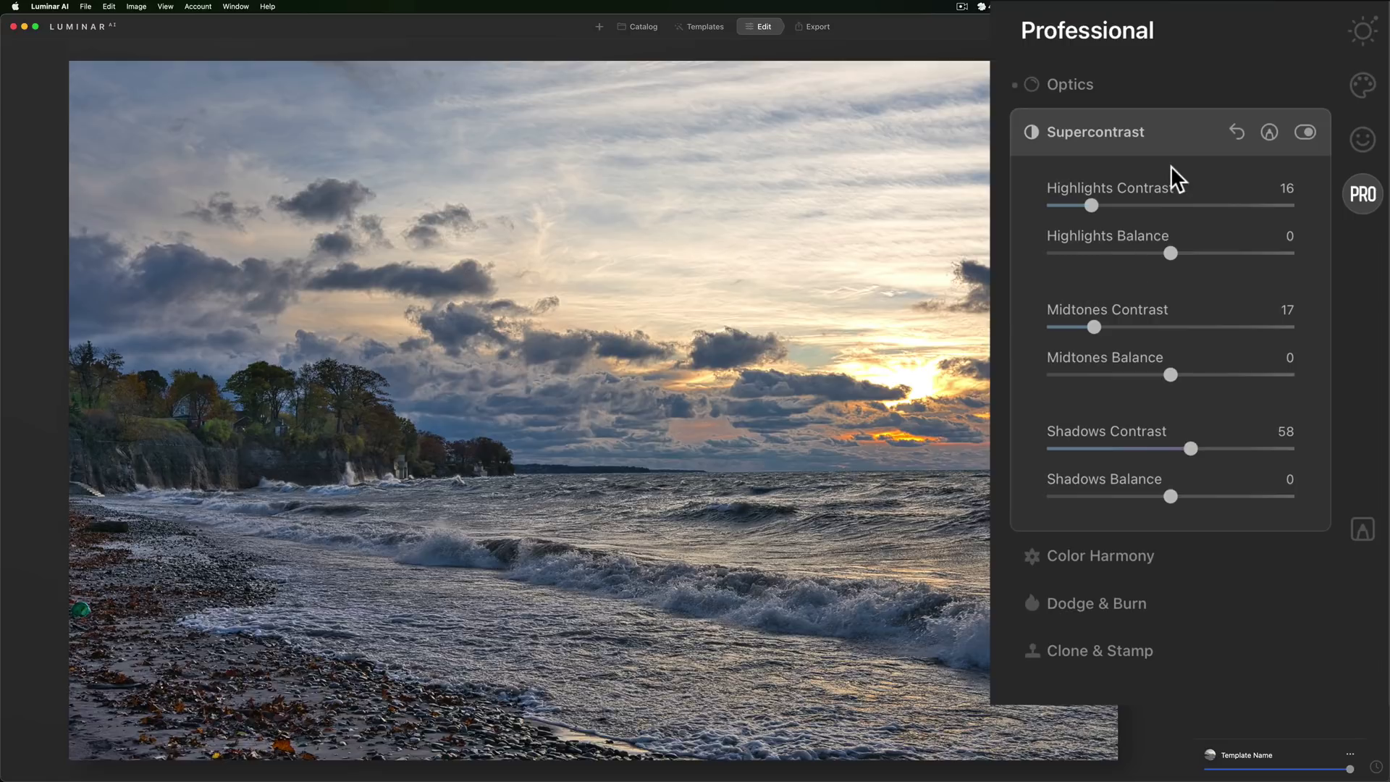
pyautogui.click(1170, 128)
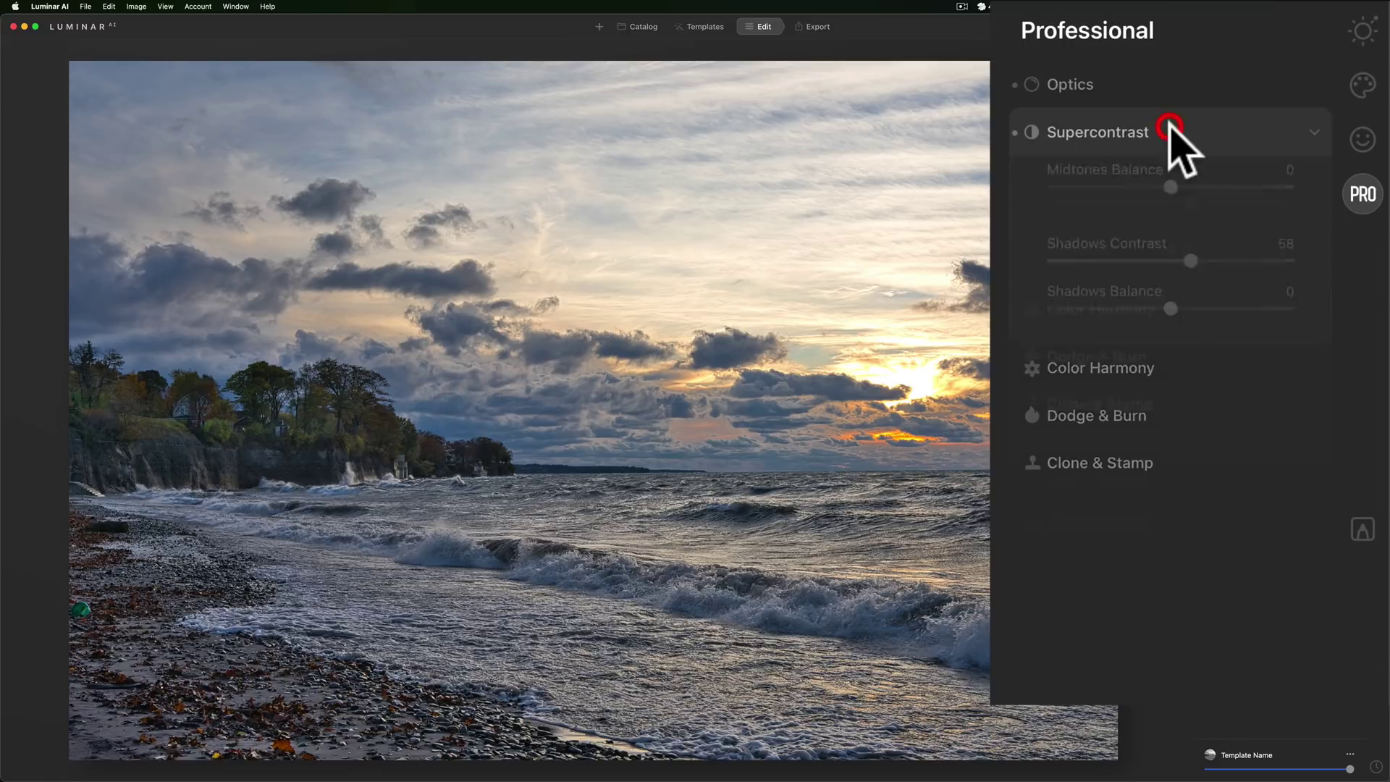
# - Raise Color Harmony Warmth to 24
pyautogui.click(1183, 179)
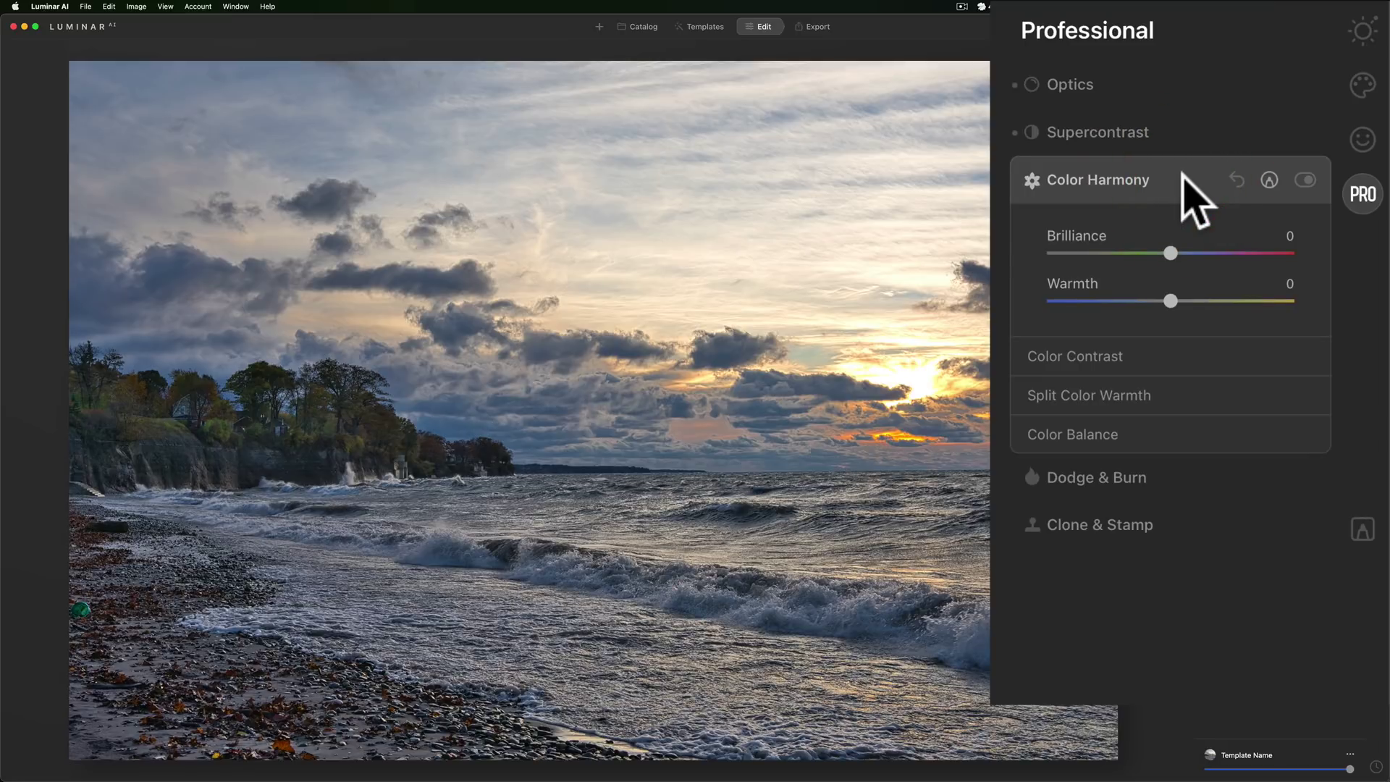
pyautogui.moveTo(1173, 371)
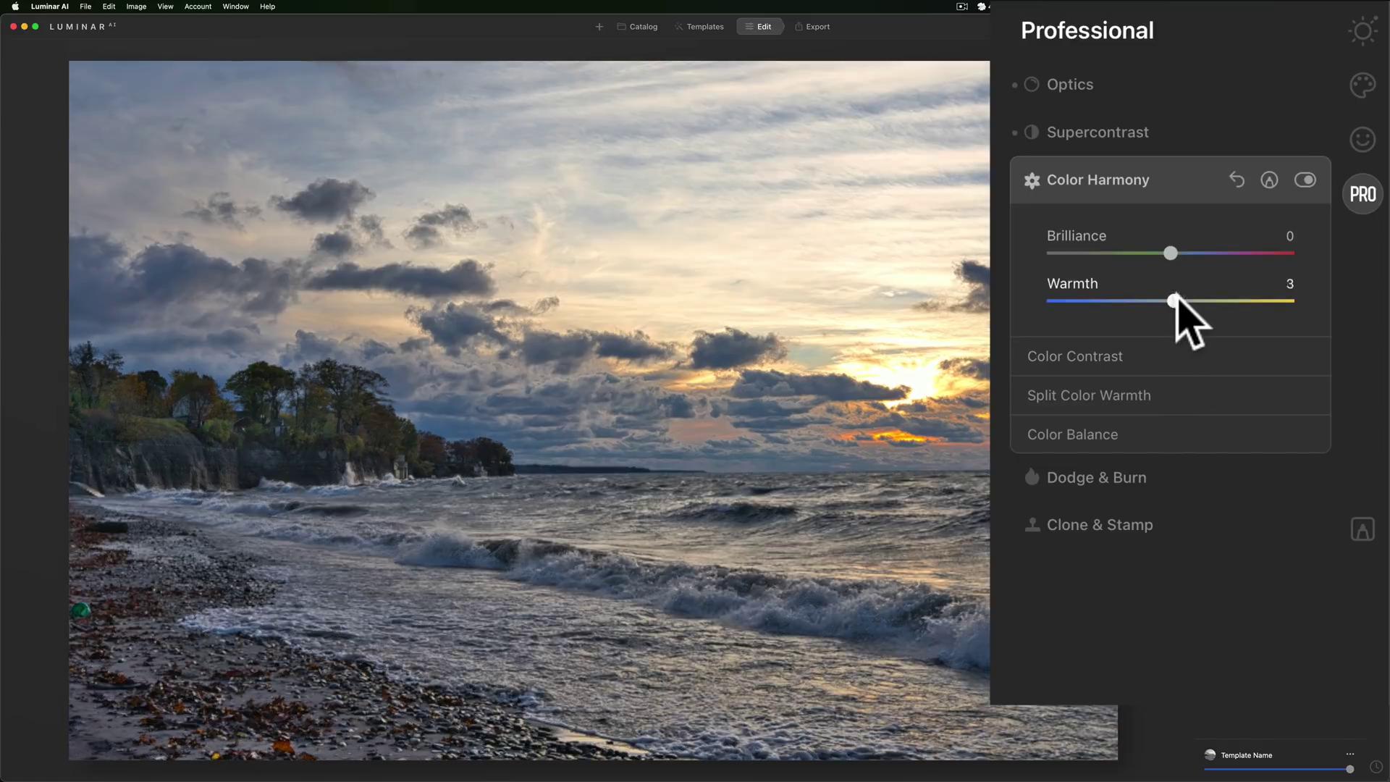
pyautogui.moveTo(1169, 297); pyautogui.dragTo(1198, 300)
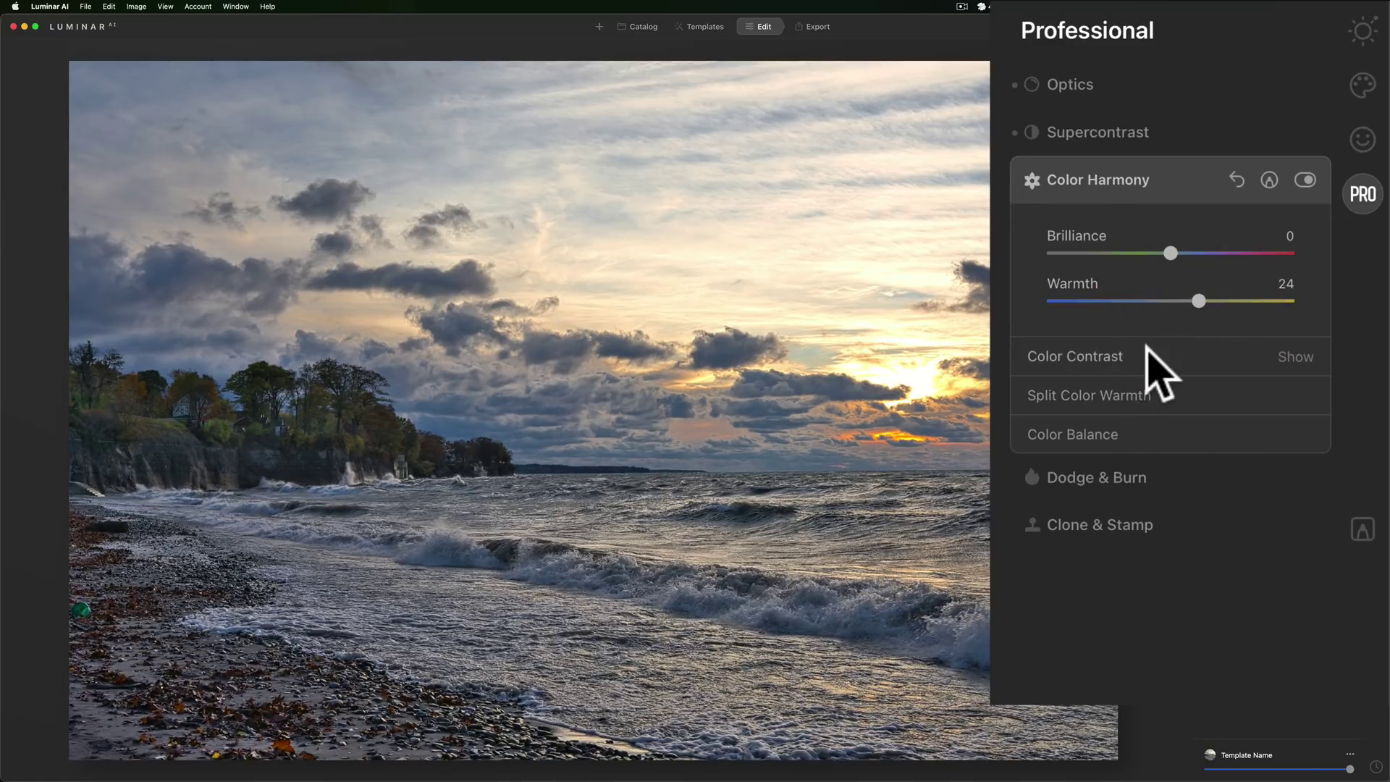
# - Set Split Color Warmth with Warm reset to 0 and Cool raised to 16
pyautogui.click(1164, 391)
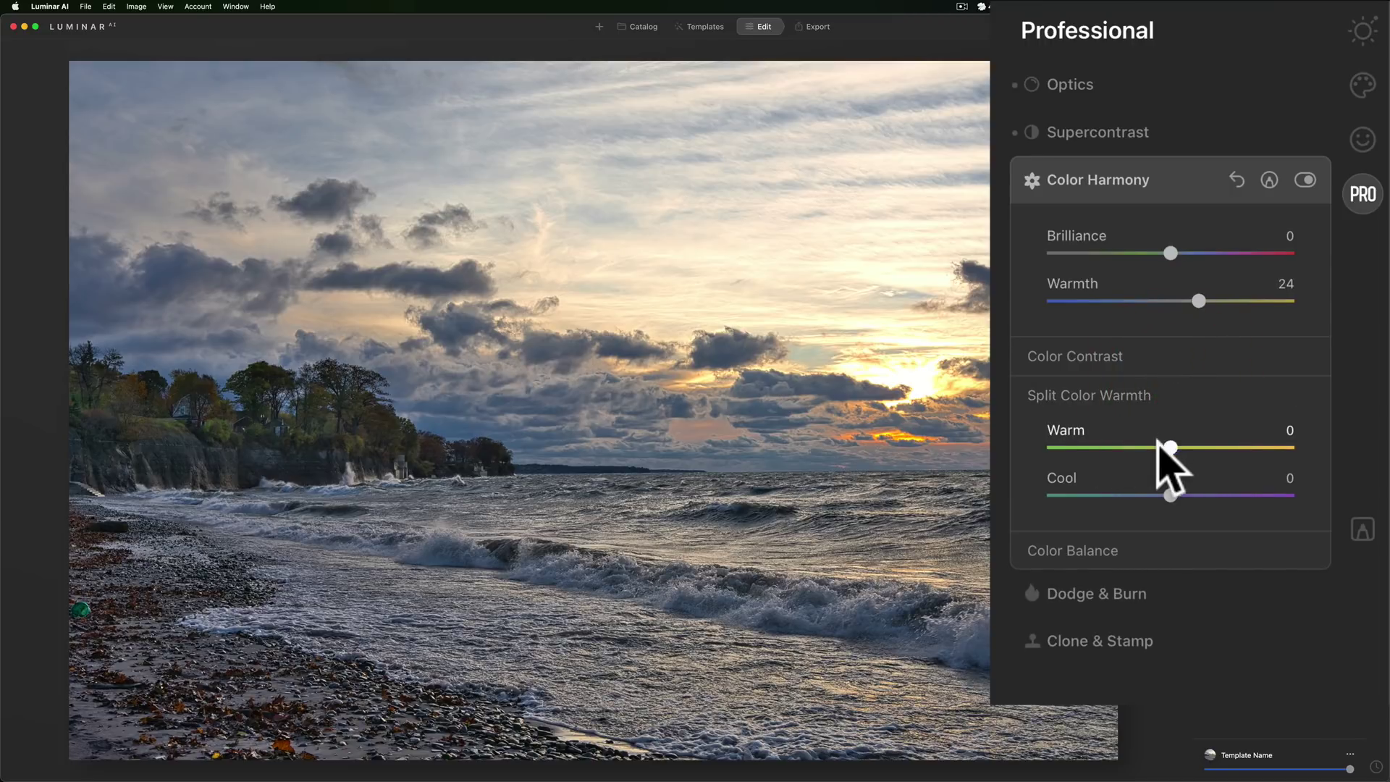
pyautogui.moveTo(1168, 444); pyautogui.dragTo(1202, 445)
pyautogui.click(1183, 260)
pyautogui.doubleClick(1195, 448)
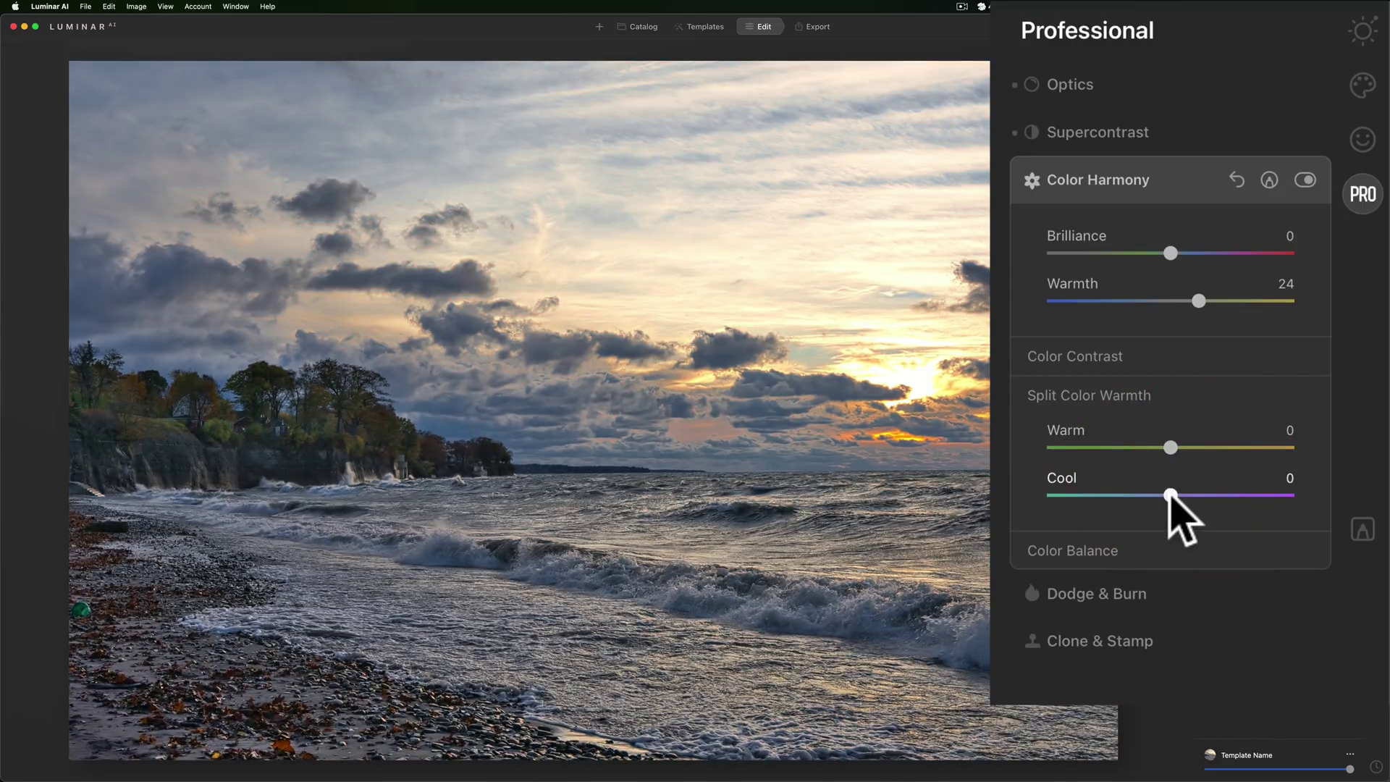
pyautogui.moveTo(1171, 494); pyautogui.dragTo(1192, 496)
pyautogui.click(1167, 181)
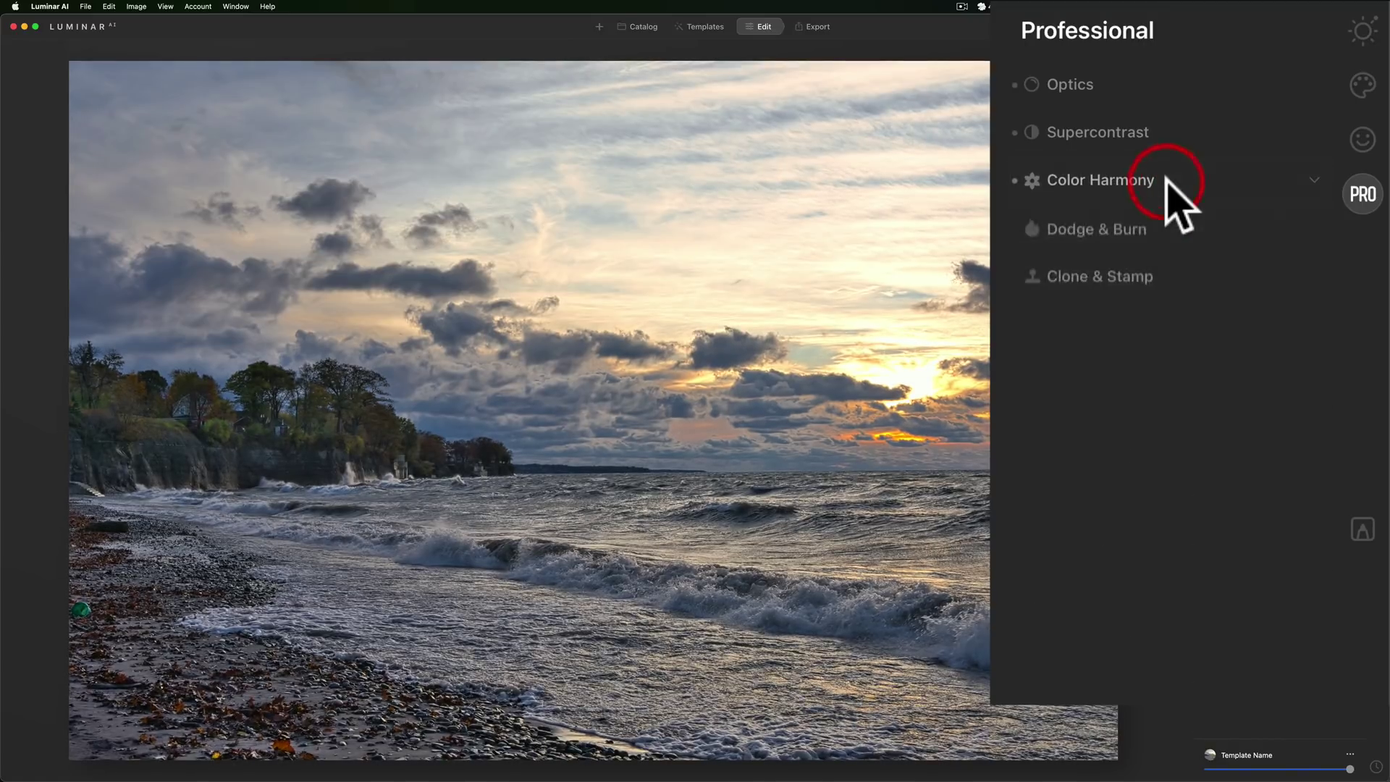
# - Toggle before/after to compare with the original, then return to the Essentials tools
pyautogui.press('\\')
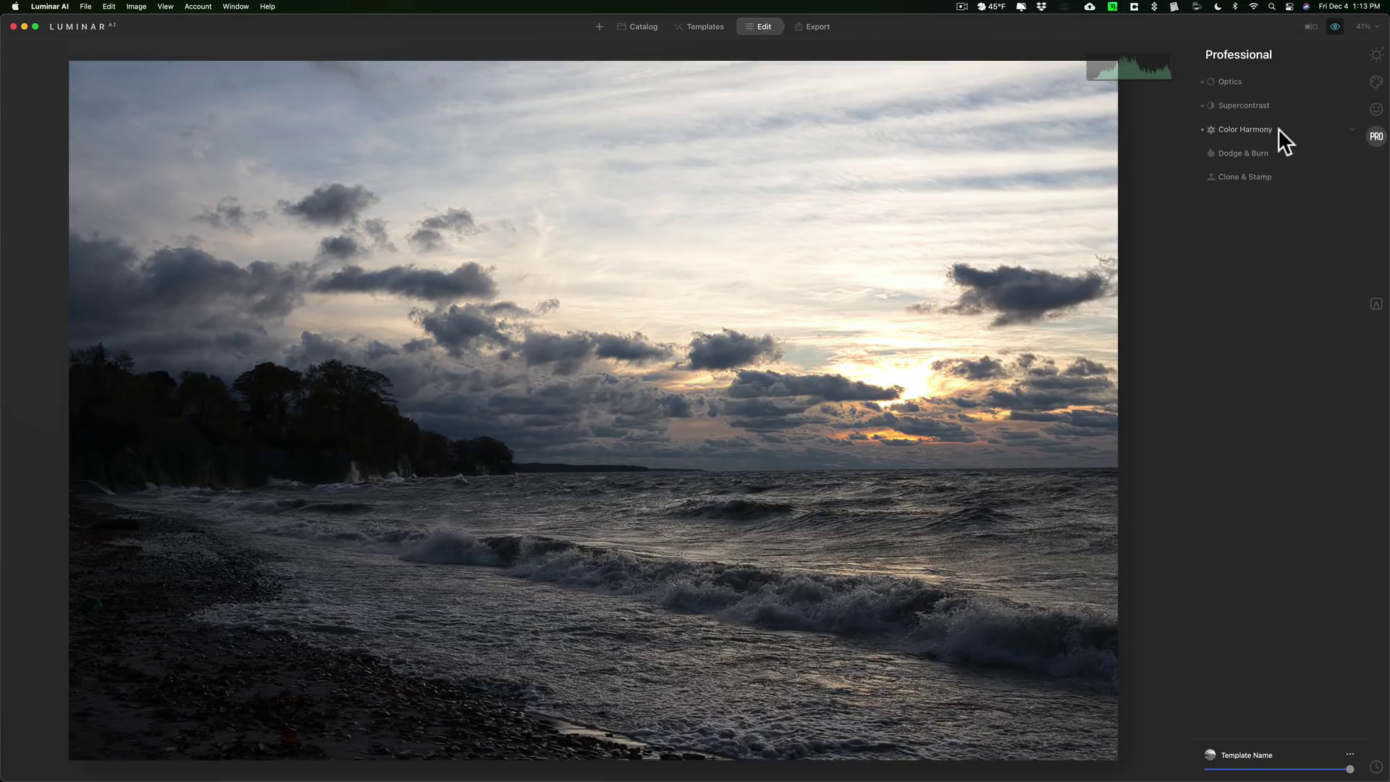
pyautogui.press('\\')
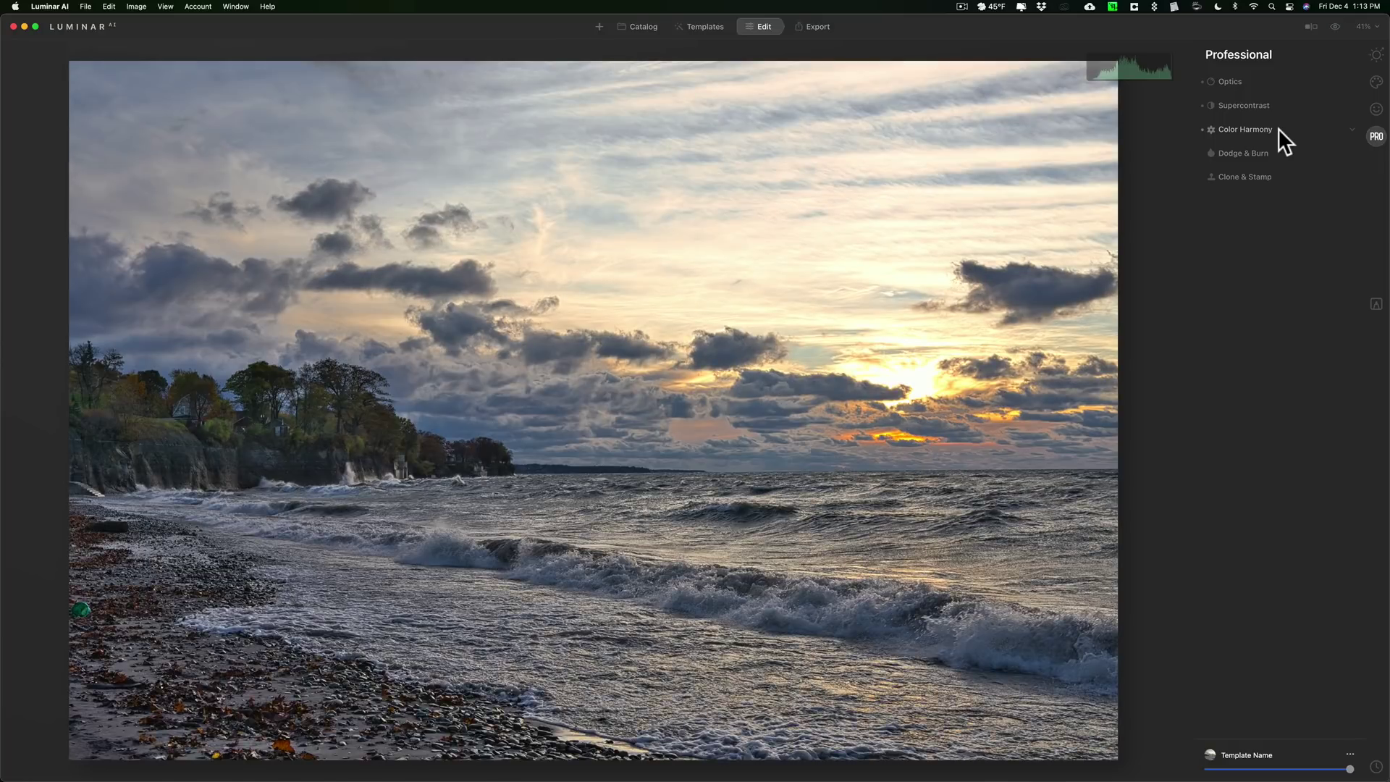
pyautogui.press('\\')
pyautogui.press('\\')
pyautogui.click(1376, 82)
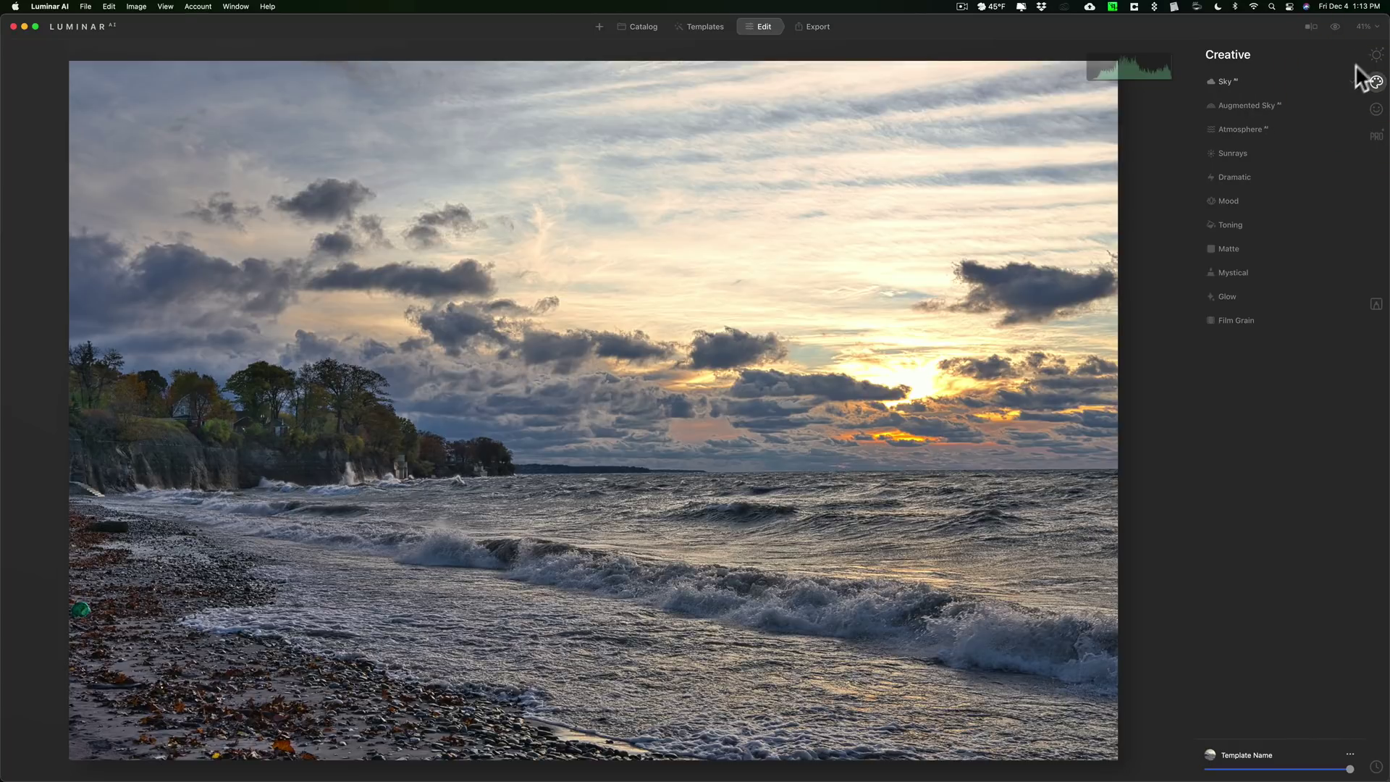
pyautogui.click(1376, 55)
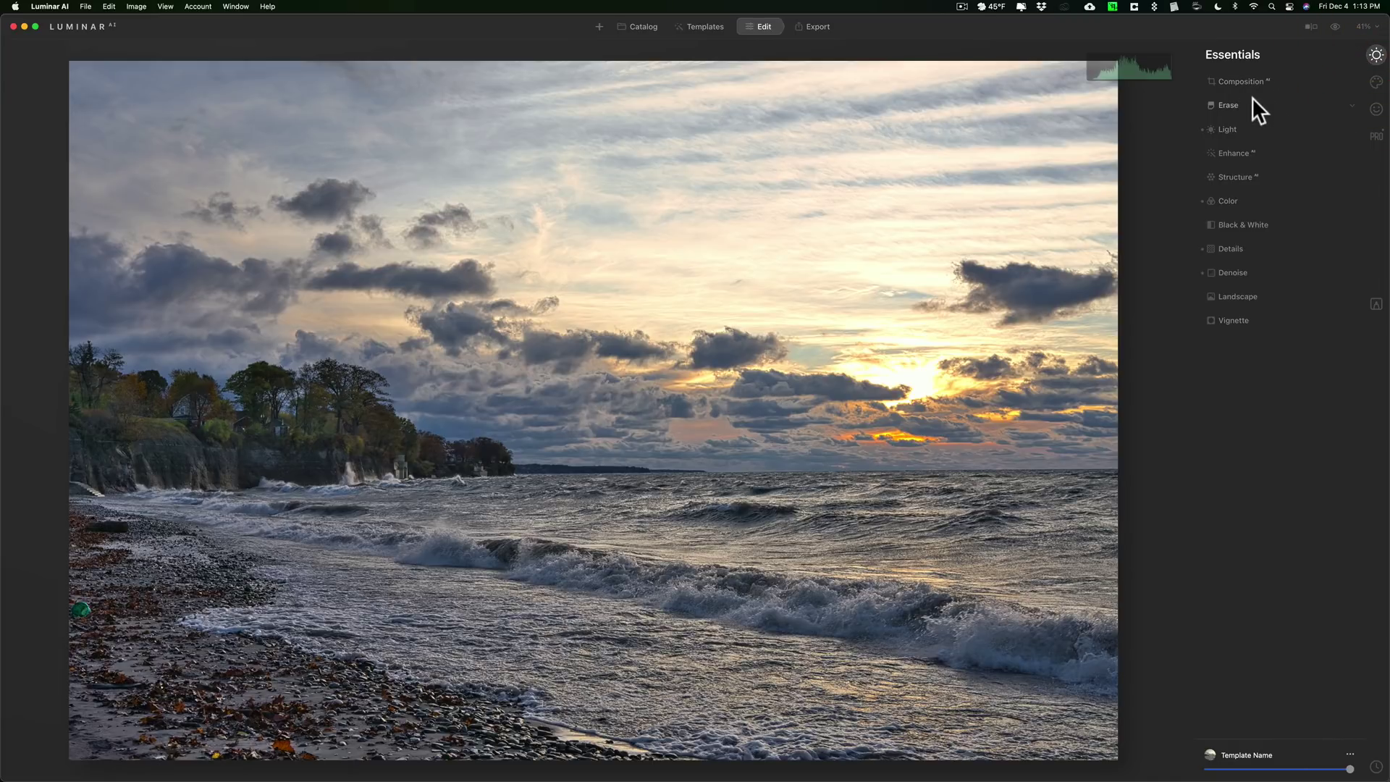
# - Raise Light Smart Contrast to 11
pyautogui.click(1258, 129)
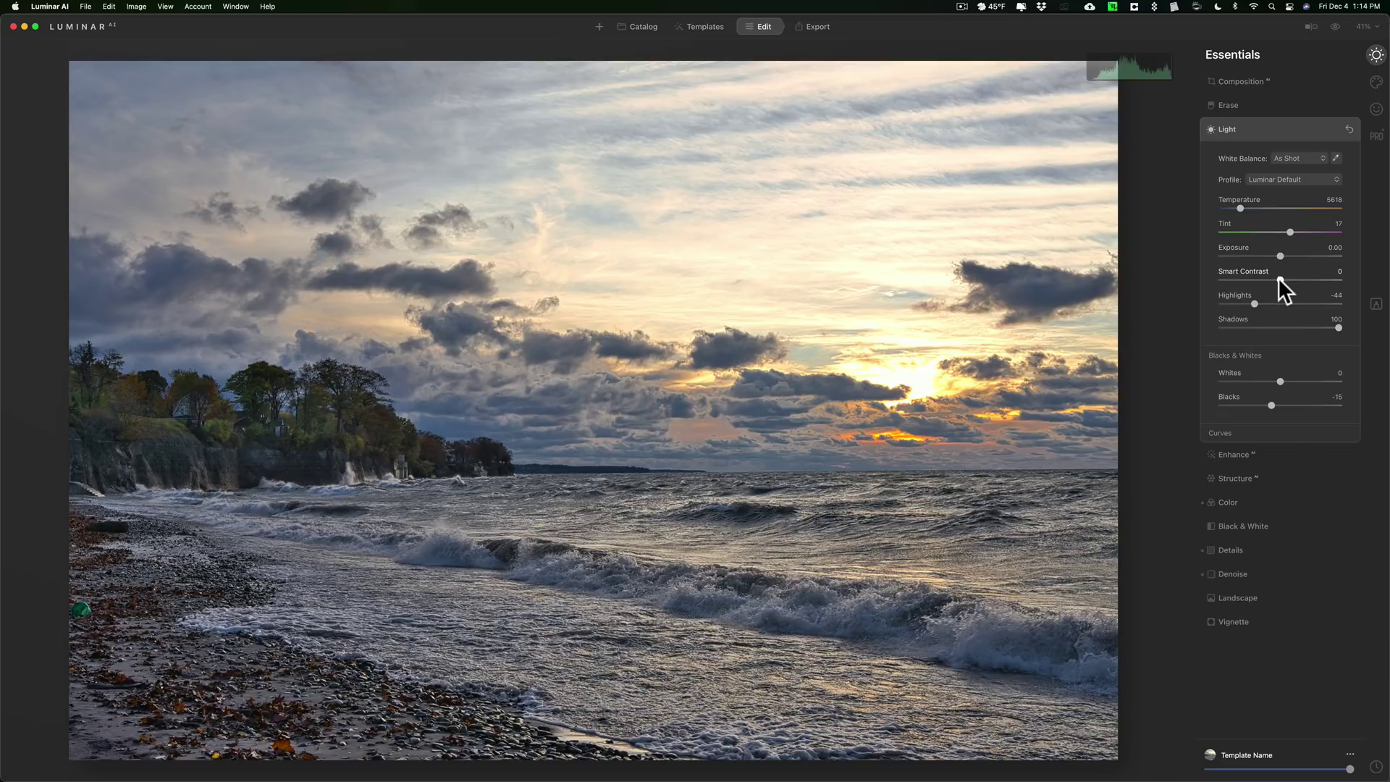
pyautogui.moveTo(1280, 278); pyautogui.dragTo(1288, 279)
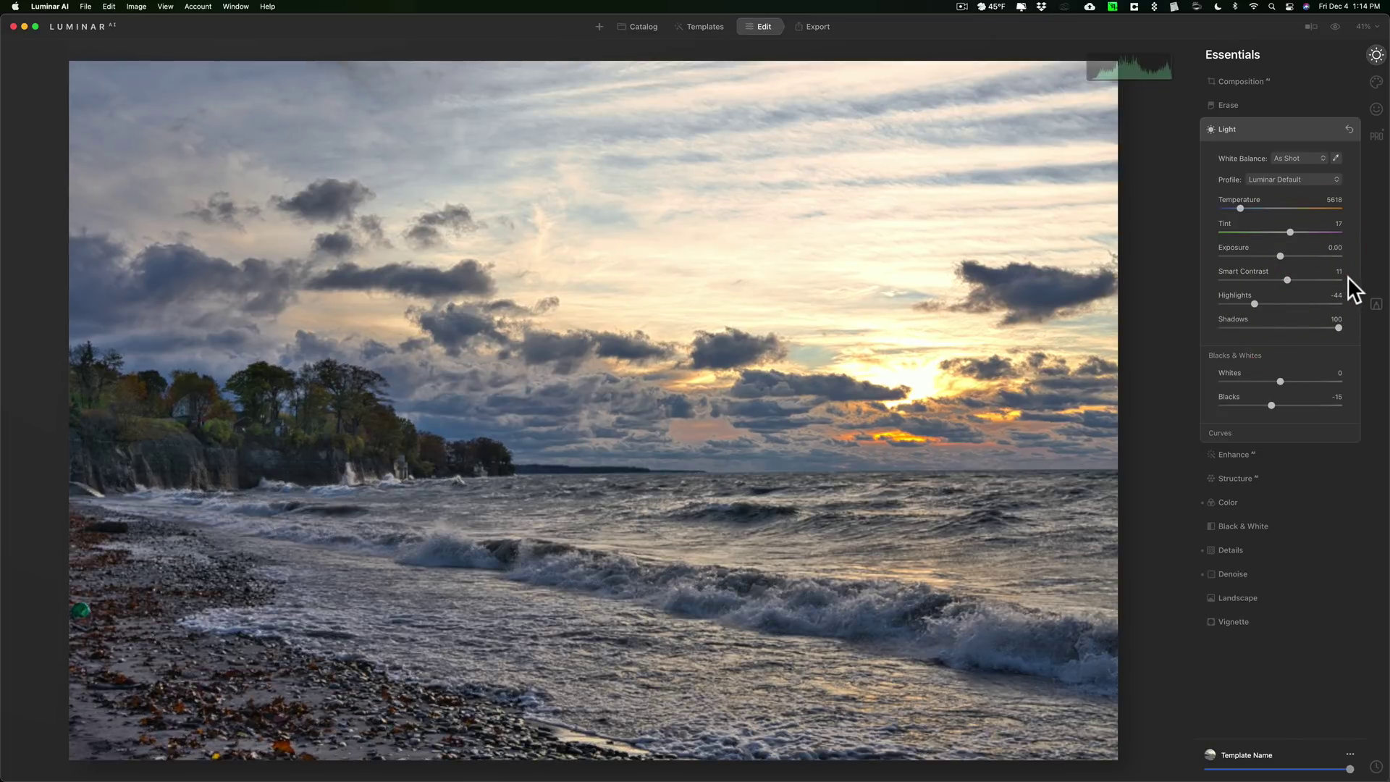
pyautogui.click(1276, 130)
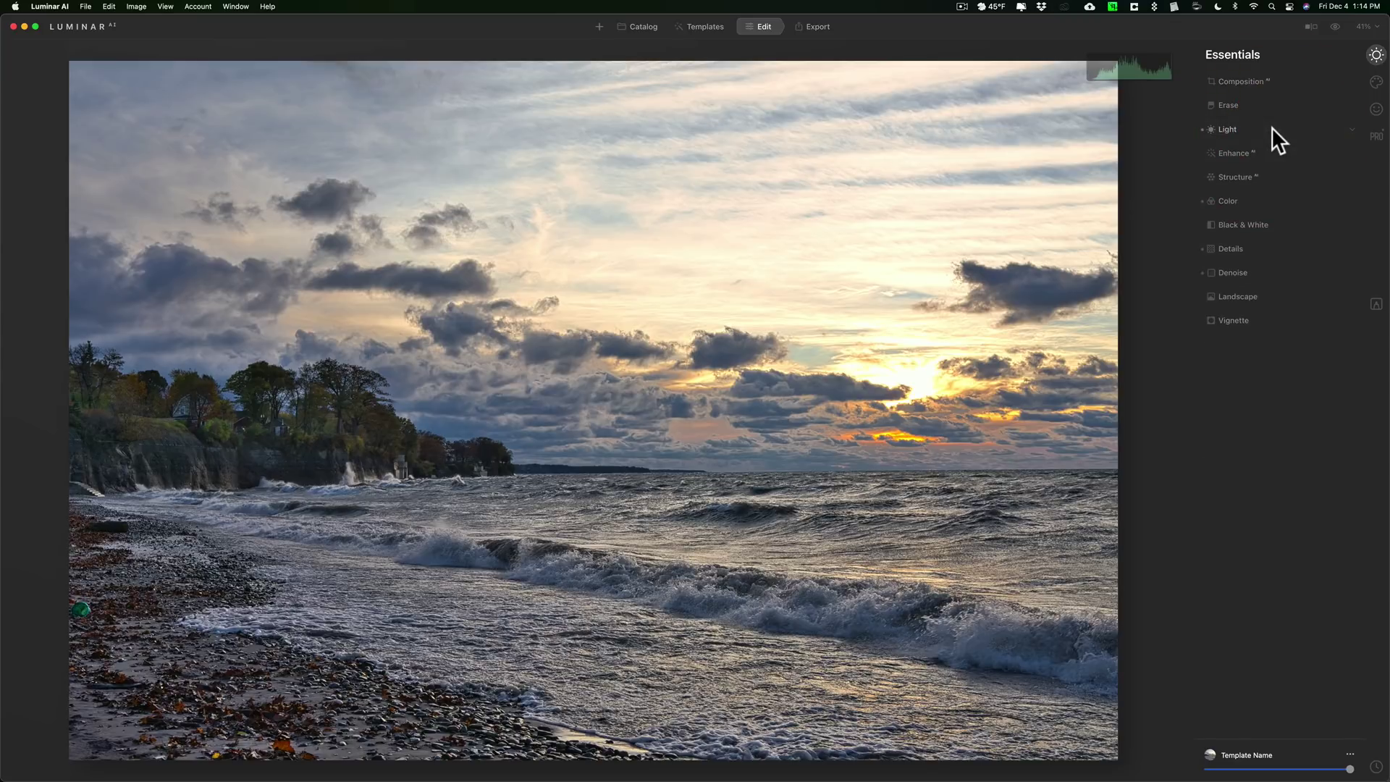
# - Darken the edges with a Vignette Amount of -44 and compare with the original
pyautogui.click(1271, 318)
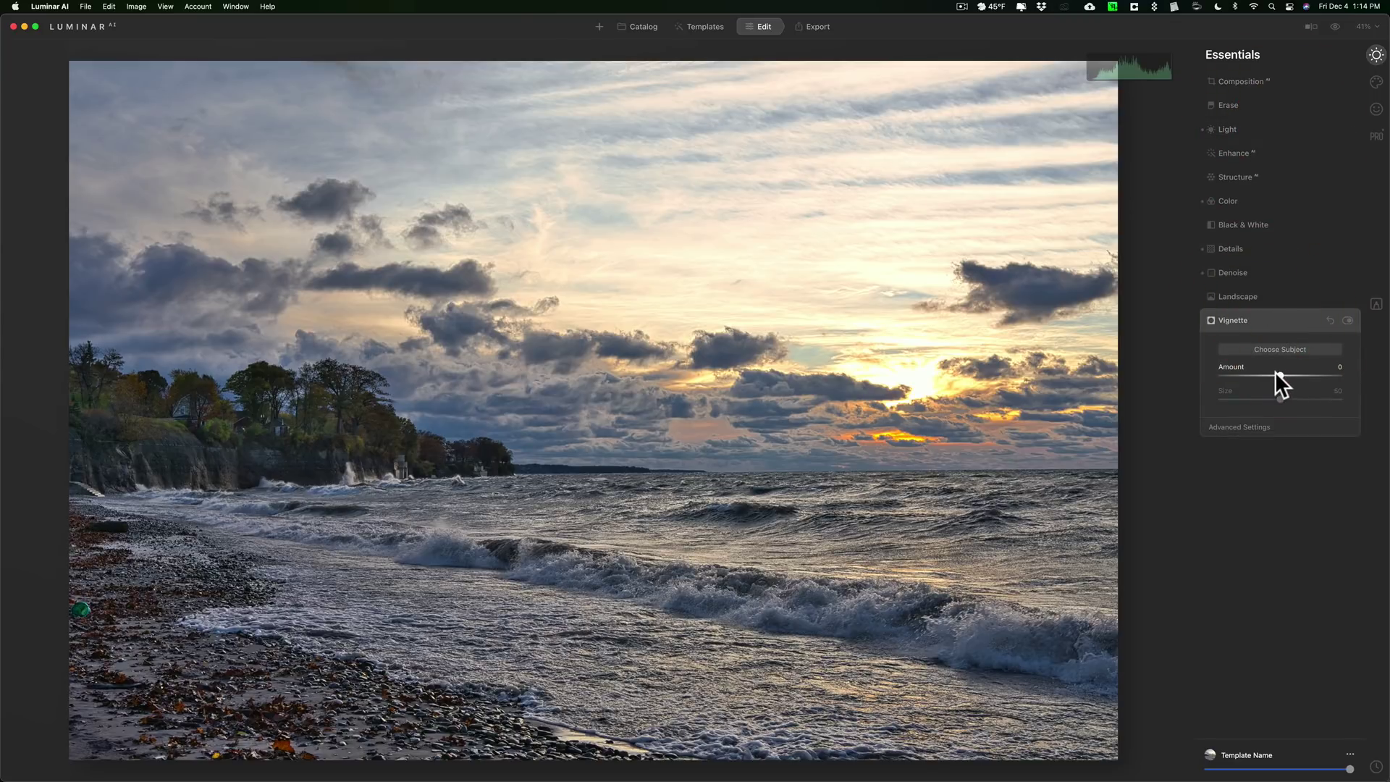
pyautogui.moveTo(1277, 372); pyautogui.dragTo(1253, 373)
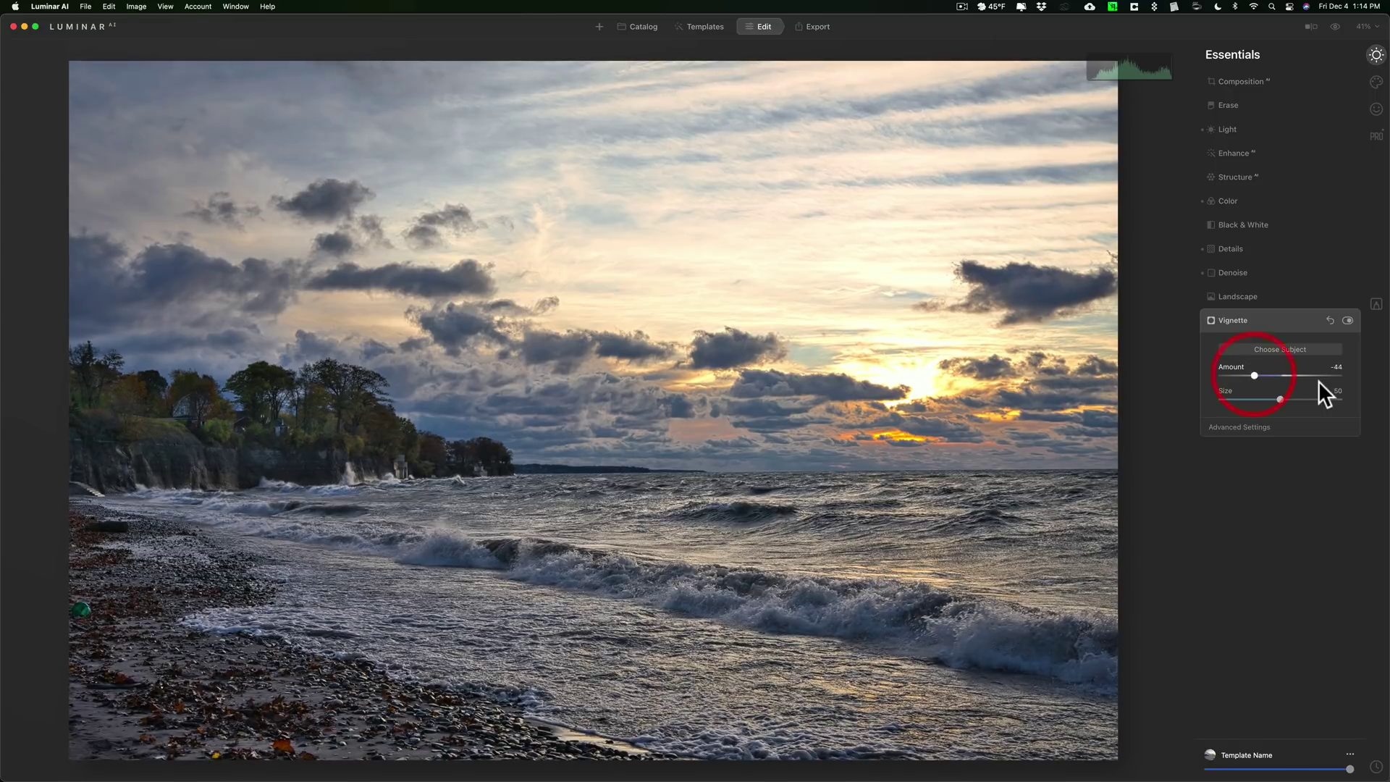
pyautogui.click(1282, 320)
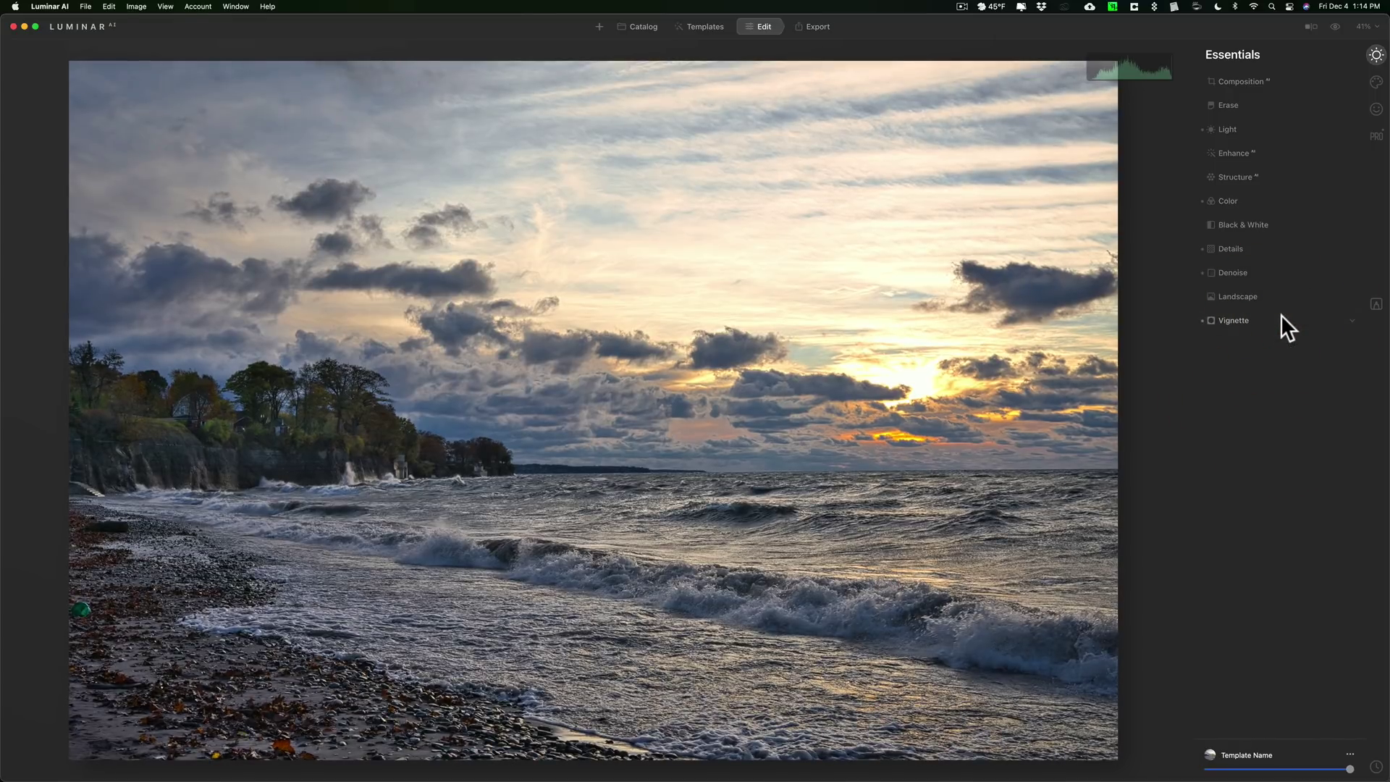
pyautogui.press('\\')
# - Add Enhance Accent to the photo, raising it then easing it back to 6
pyautogui.click(1274, 150)
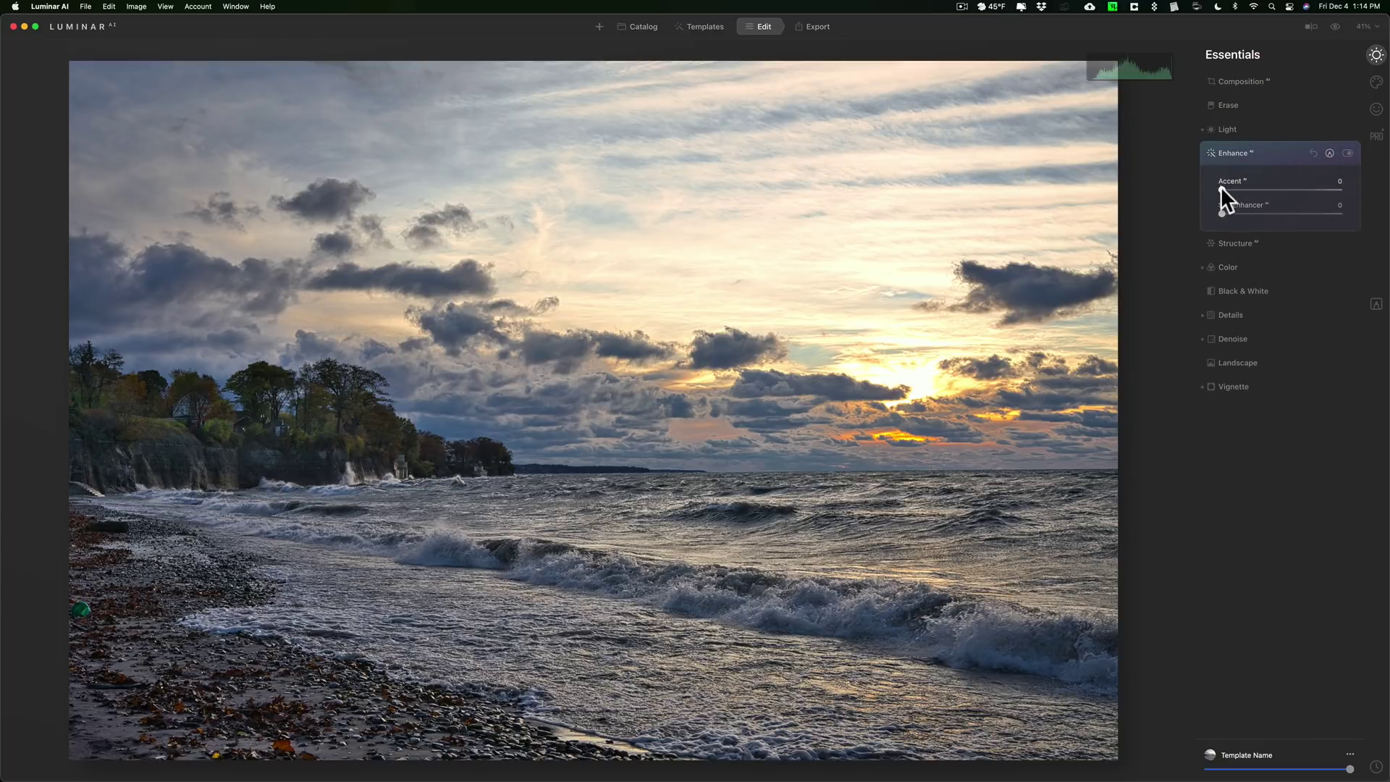
pyautogui.moveTo(1222, 189)
pyautogui.mouseDown()
pyautogui.moveTo(1272, 190)
pyautogui.moveTo(1248, 189)
pyautogui.mouseUp()
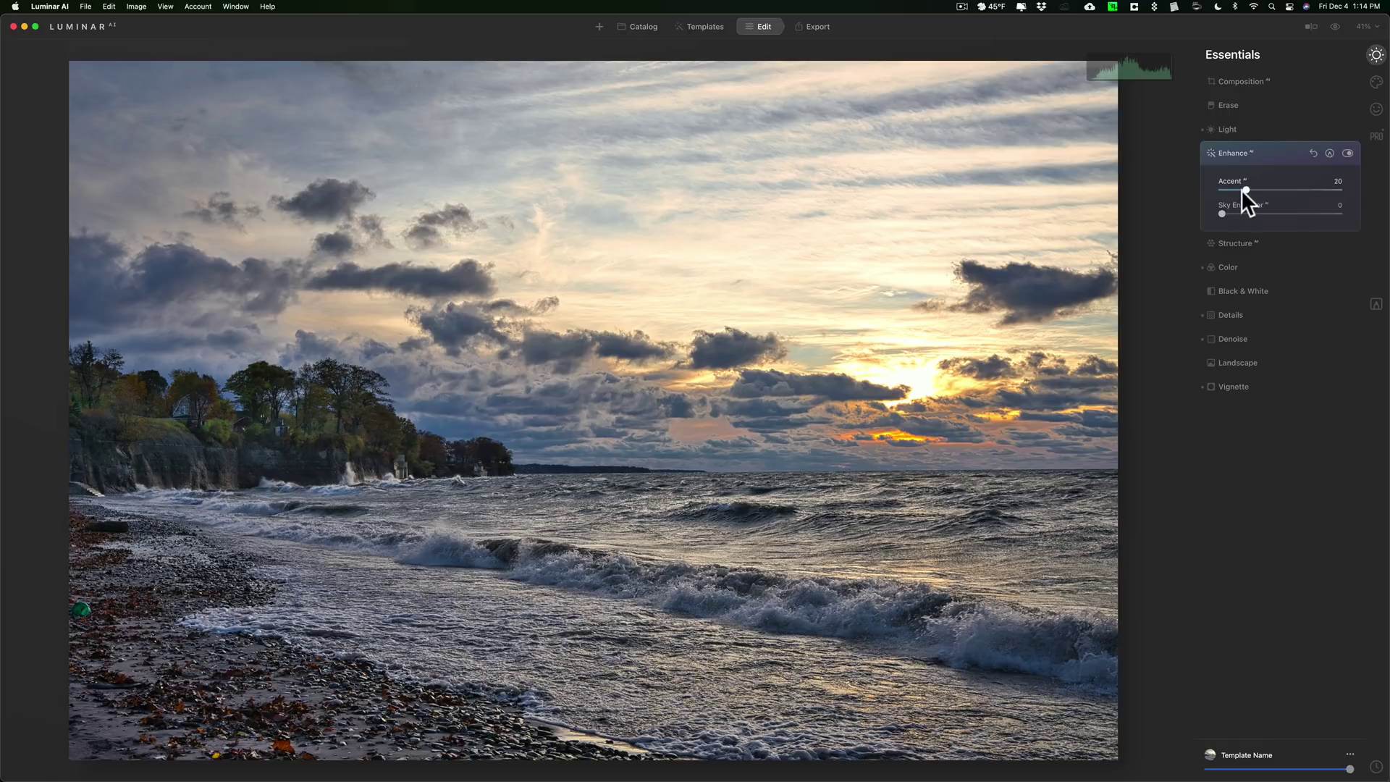
pyautogui.moveTo(1241, 189)
pyautogui.mouseDown()
pyautogui.moveTo(1201, 187)
pyautogui.moveTo(1242, 212)
pyautogui.moveTo(1231, 188)
pyautogui.mouseUp()
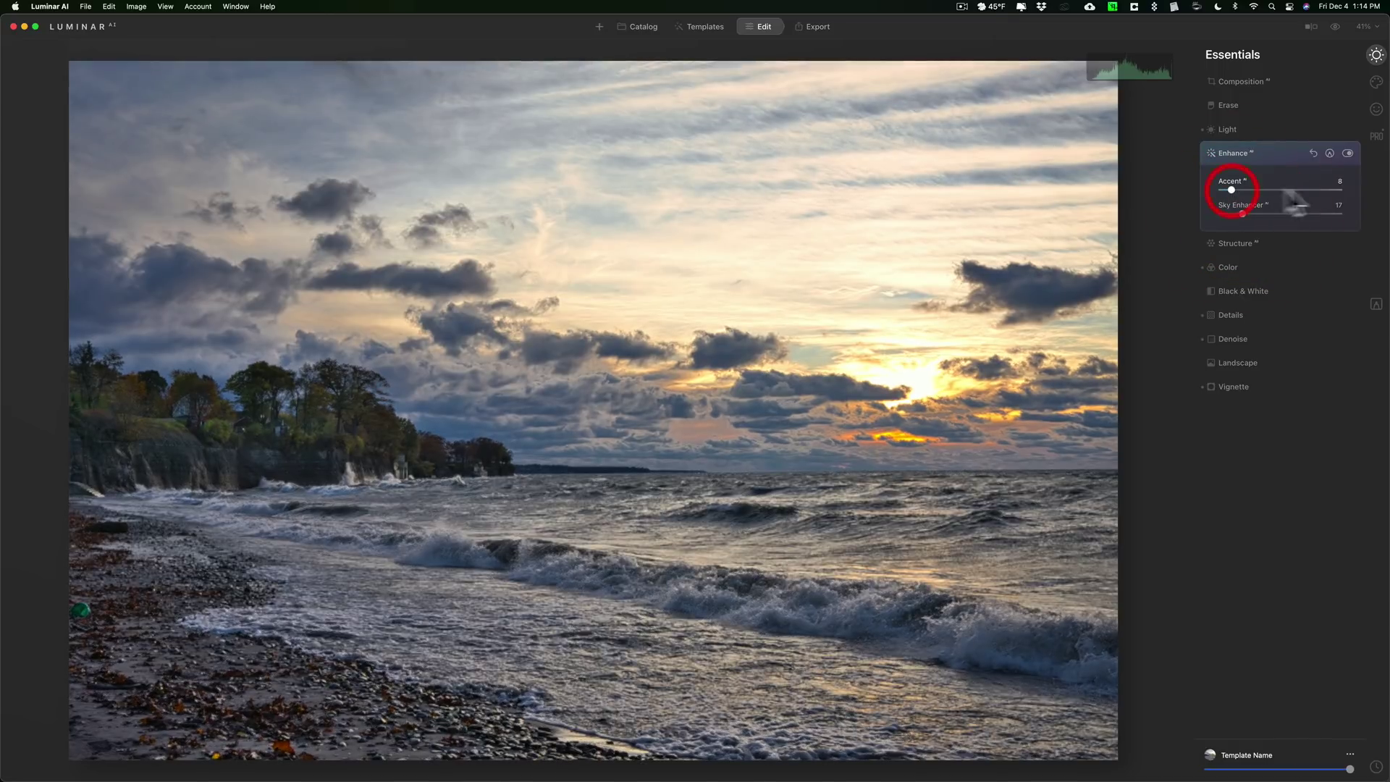
pyautogui.click(1271, 142)
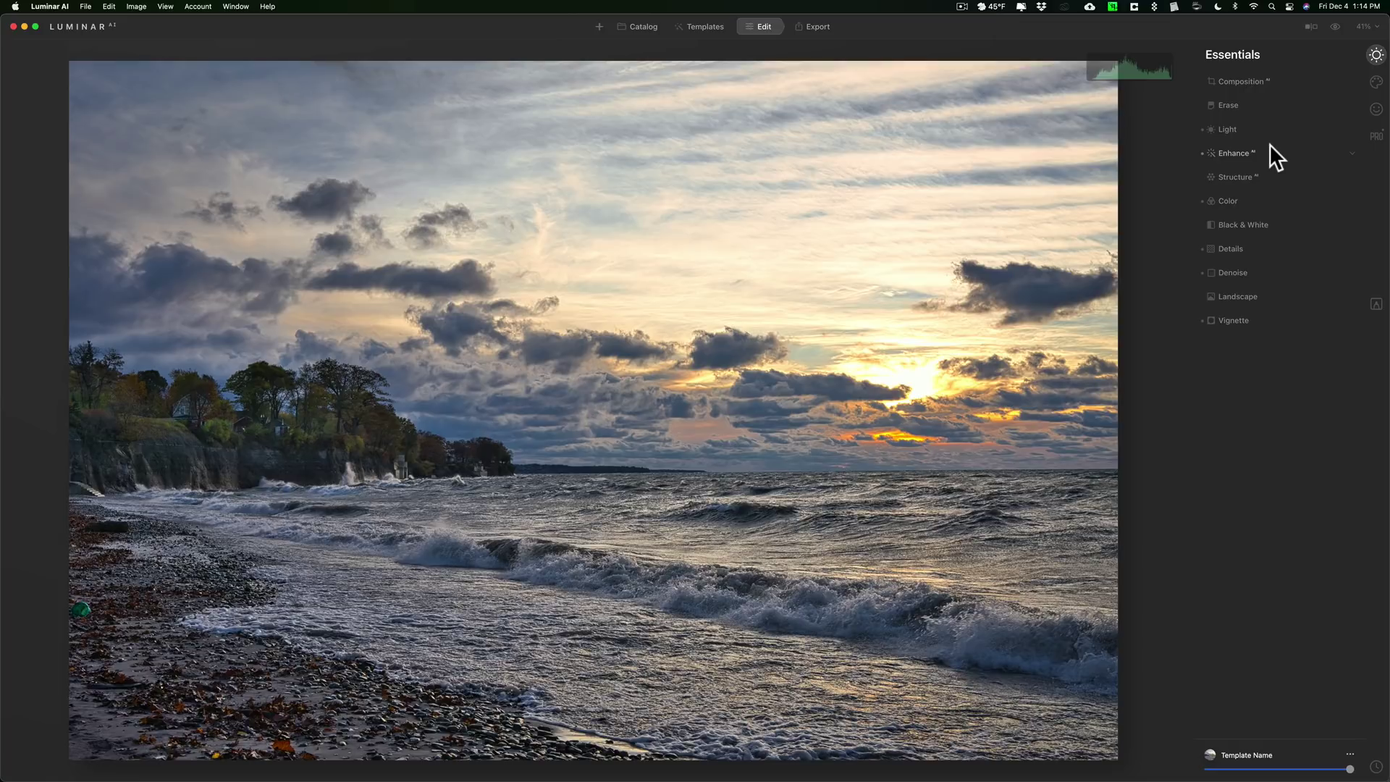